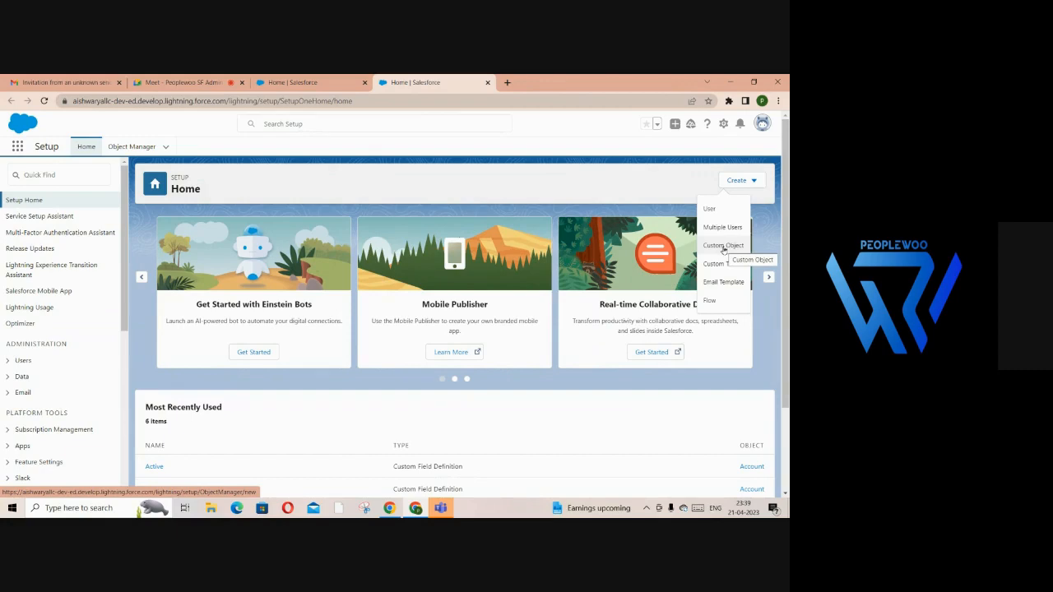
Start a new custom object from the Object Manager
left_click(123, 148)
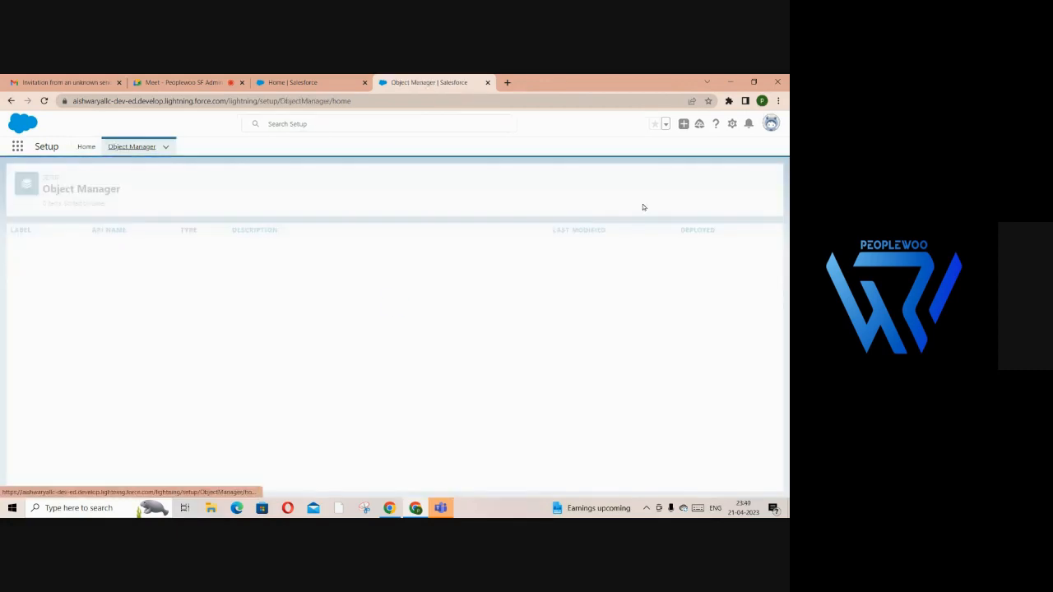
left_click(764, 181)
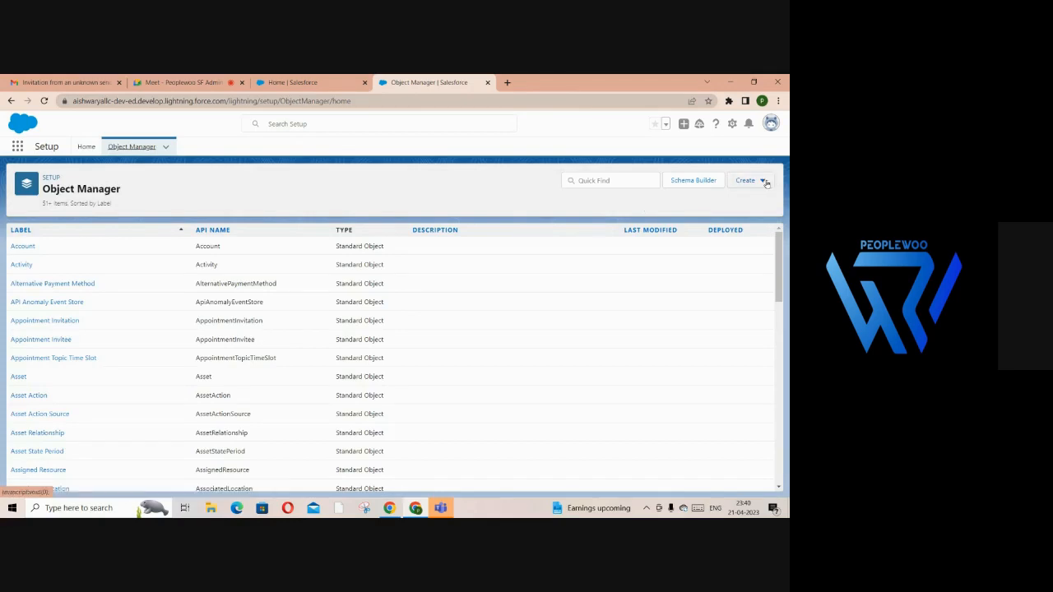
left_click(714, 211)
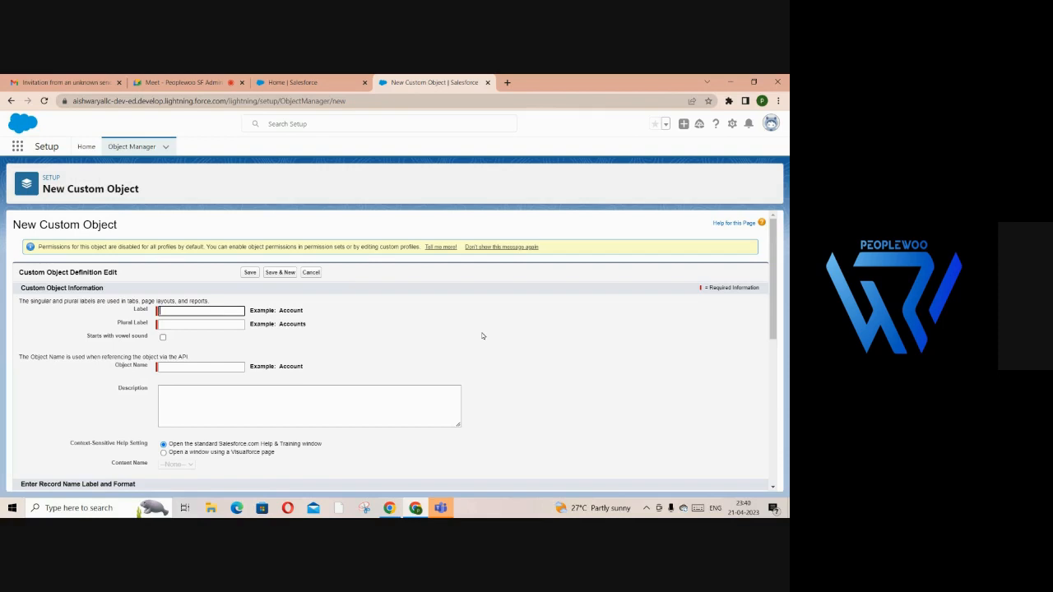
Give the custom object the label Vehicle, the plural label Vehicles and the description "Car you own"
left_click(212, 313)
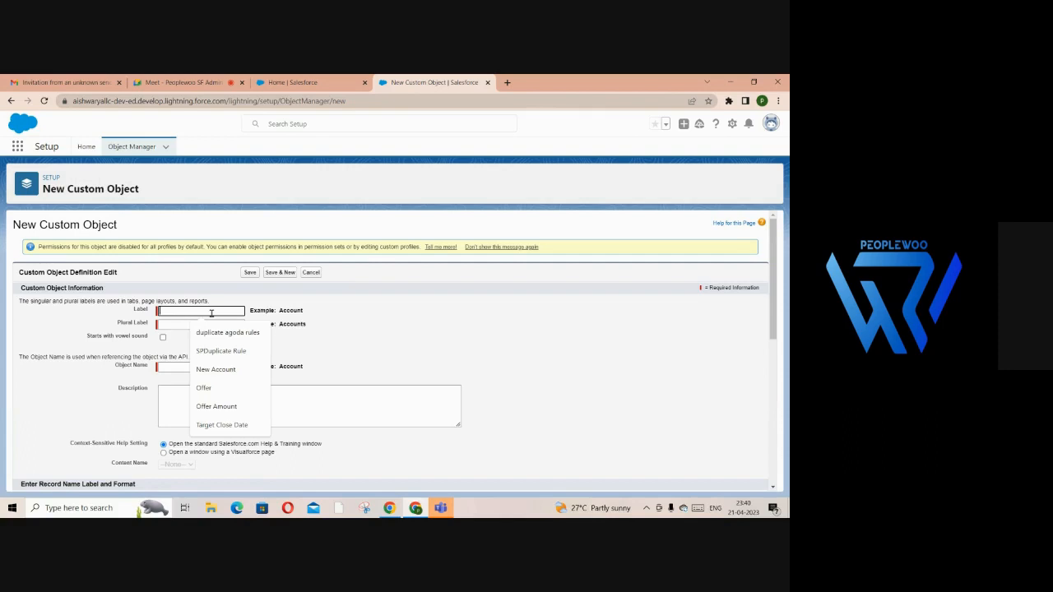
type("Ve")
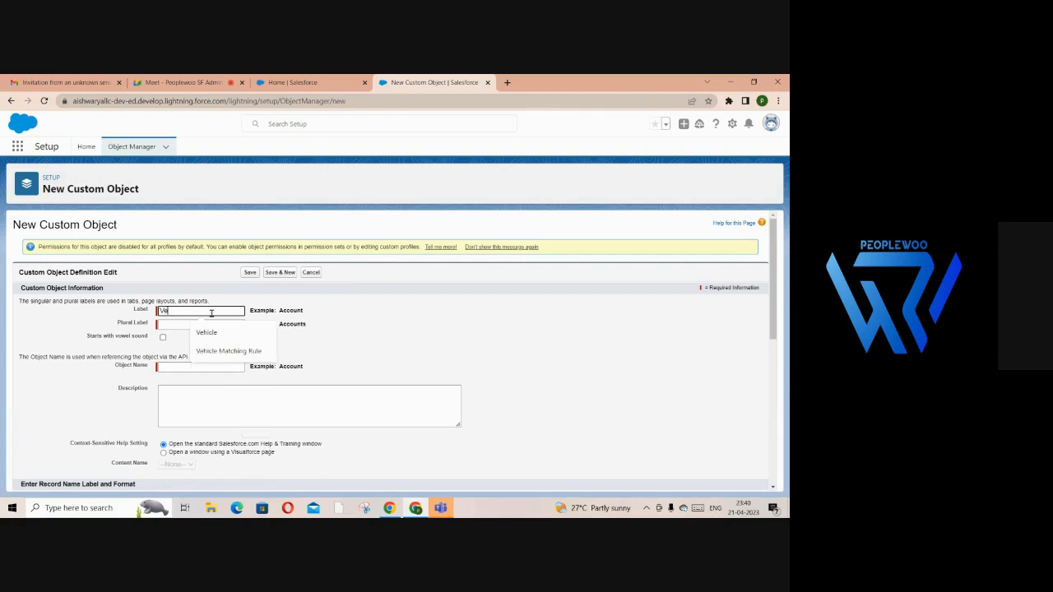
type("hicle")
left_click(377, 335)
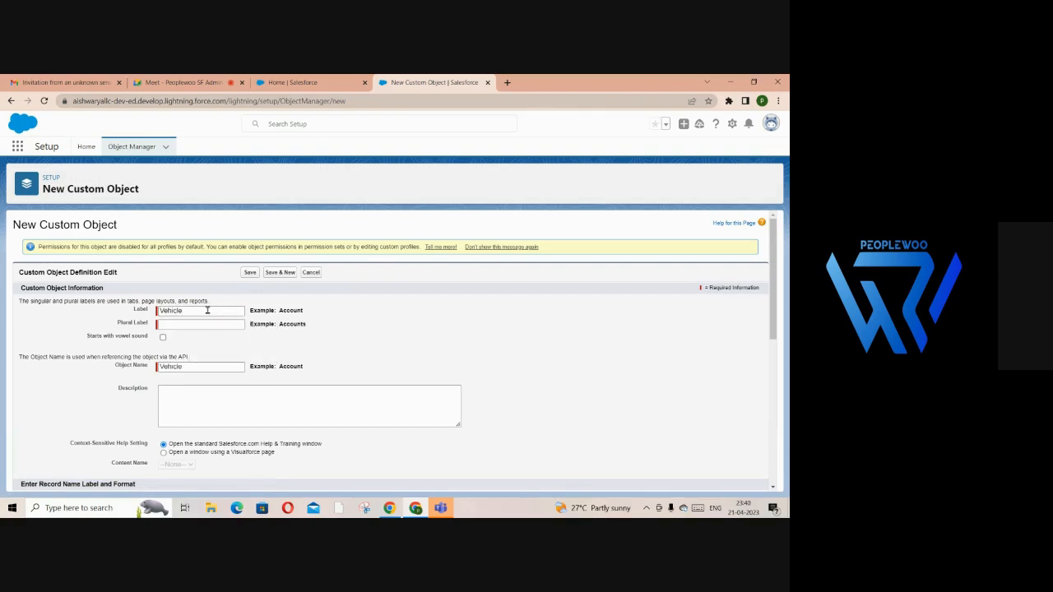
left_click(207, 310)
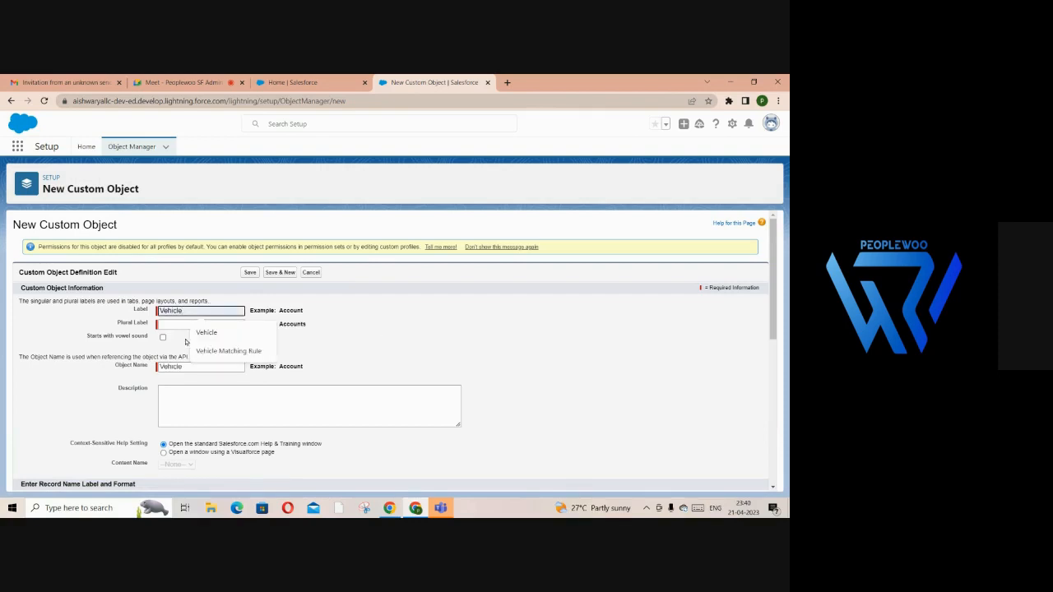
left_click(178, 323)
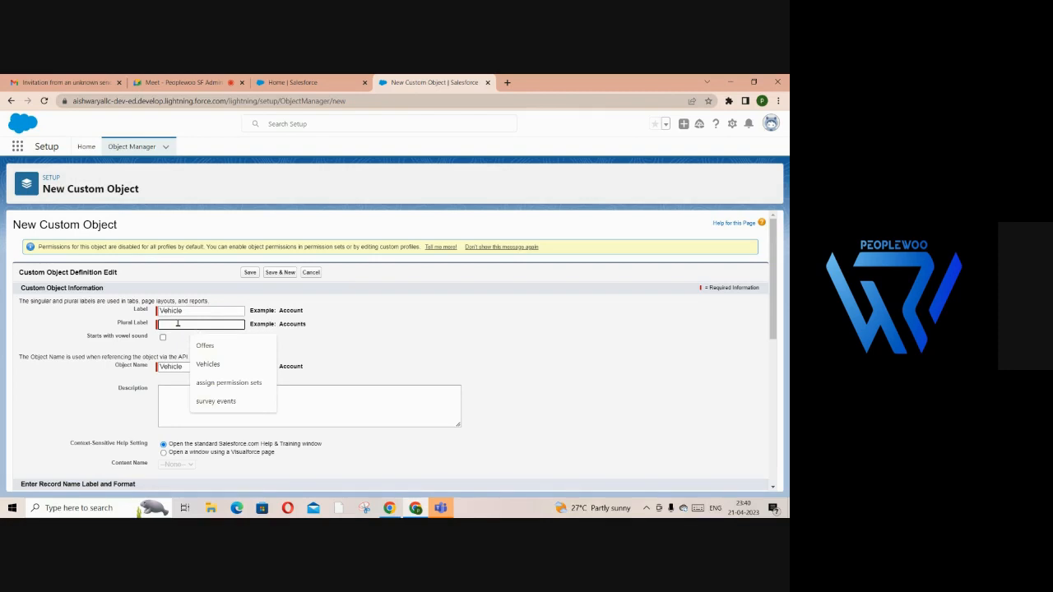
type("V")
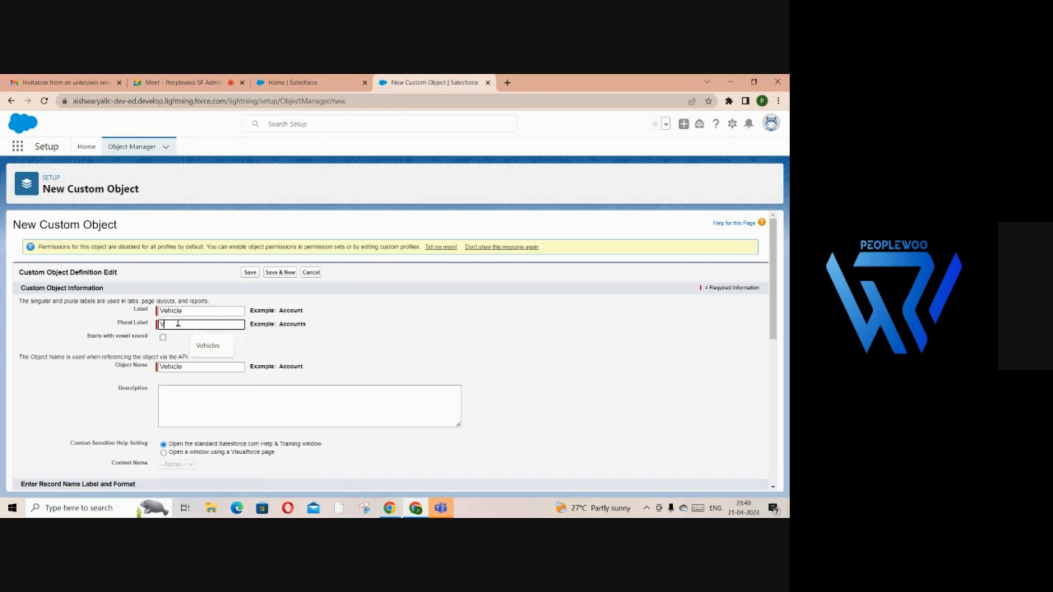
type("ehicles")
left_click(308, 394)
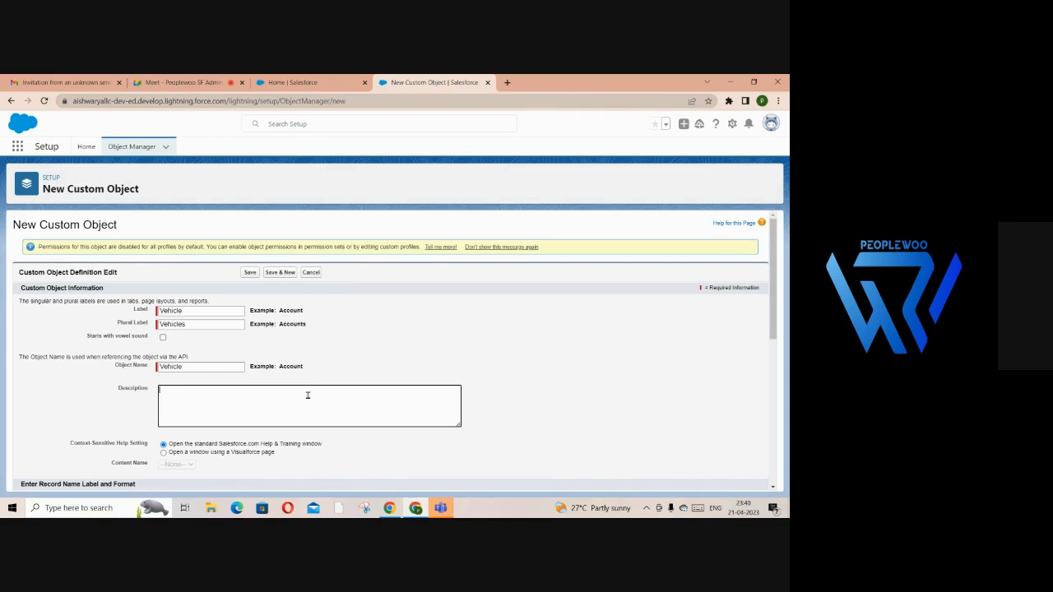
type("Car you own")
Enable the New Custom Tab Wizard launch, reports, activities, field history tracking and Chatter groups for the object, and save it
left_click_drag(771, 334, 754, 500)
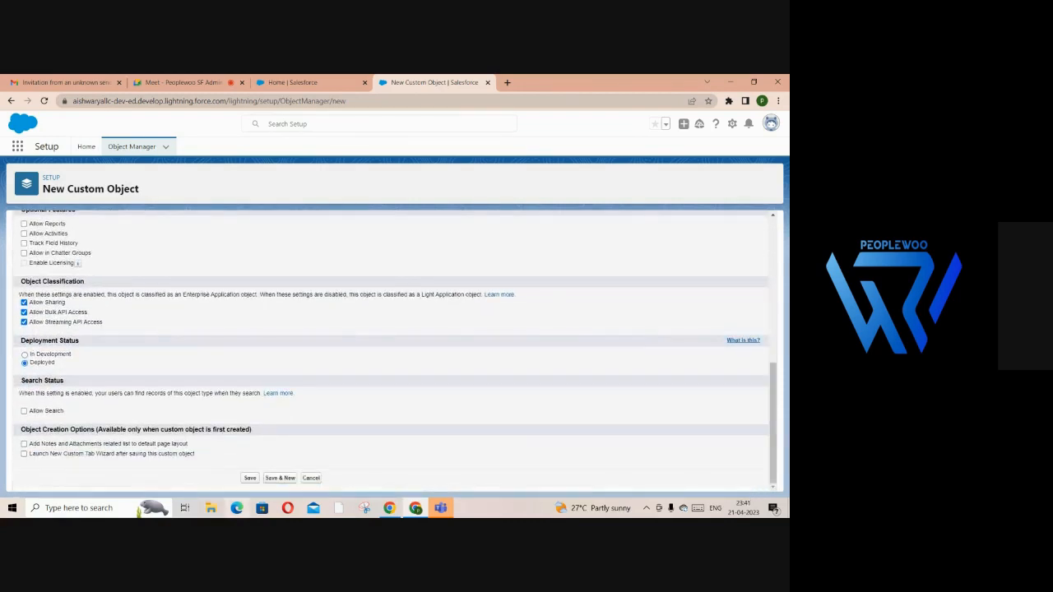
left_click(25, 456)
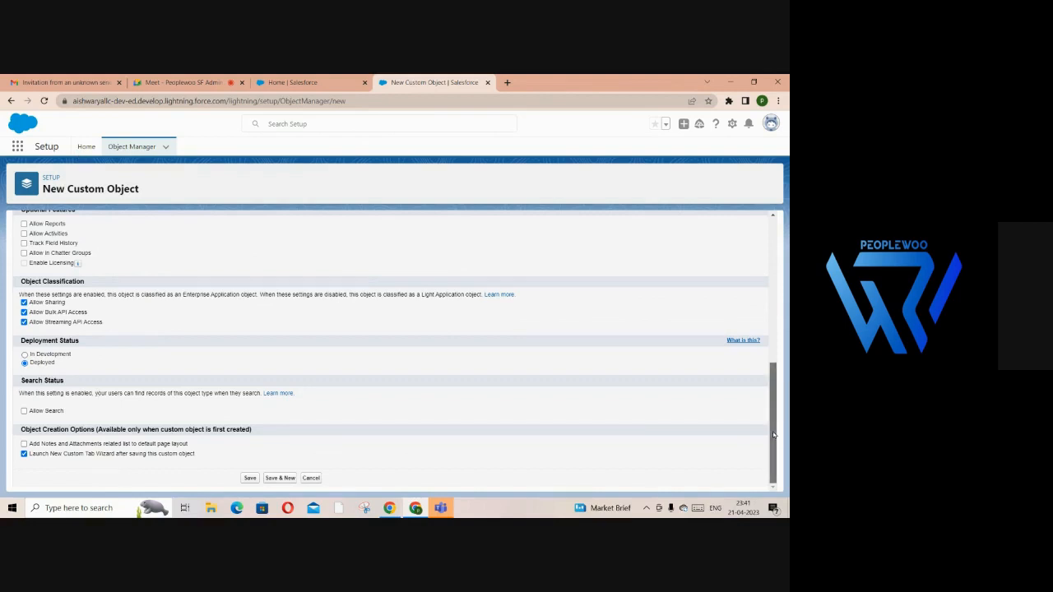
left_click_drag(774, 434, 774, 410)
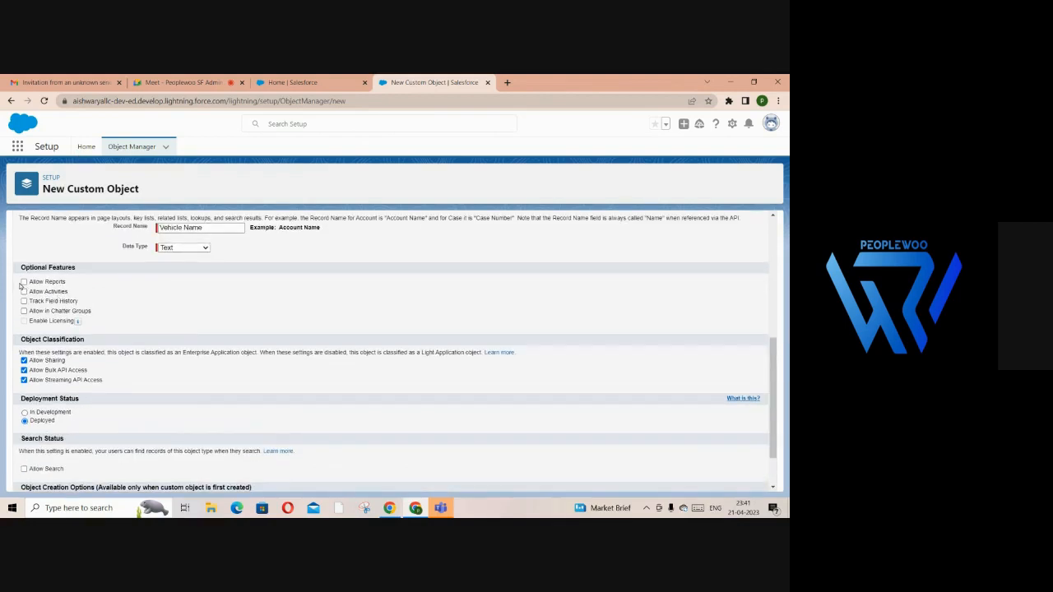
left_click(23, 282)
left_click(24, 294)
left_click(24, 301)
left_click(25, 312)
scroll(776, 471, "down", 2)
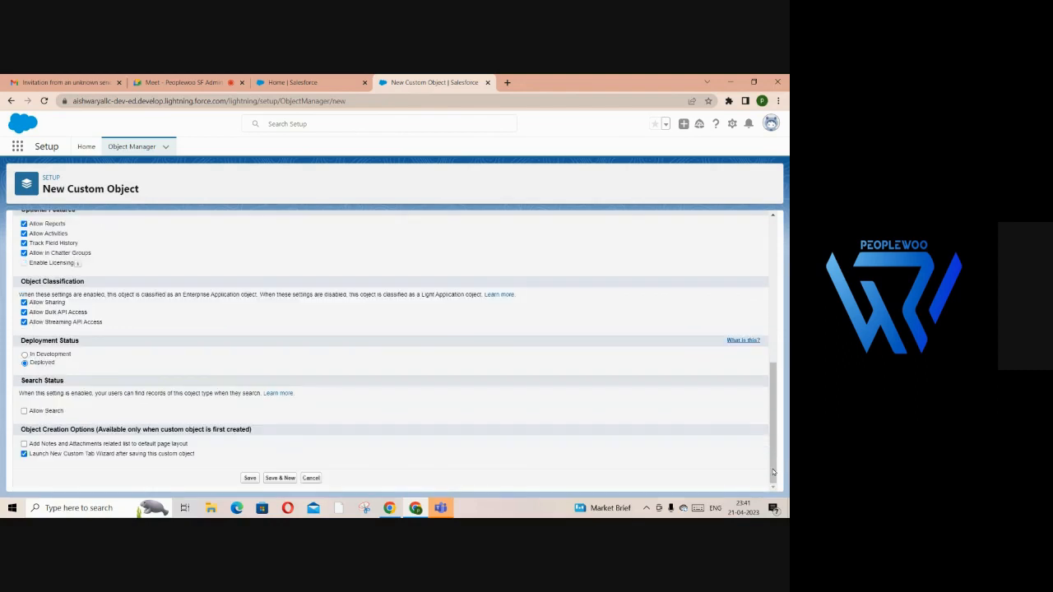
left_click(250, 478)
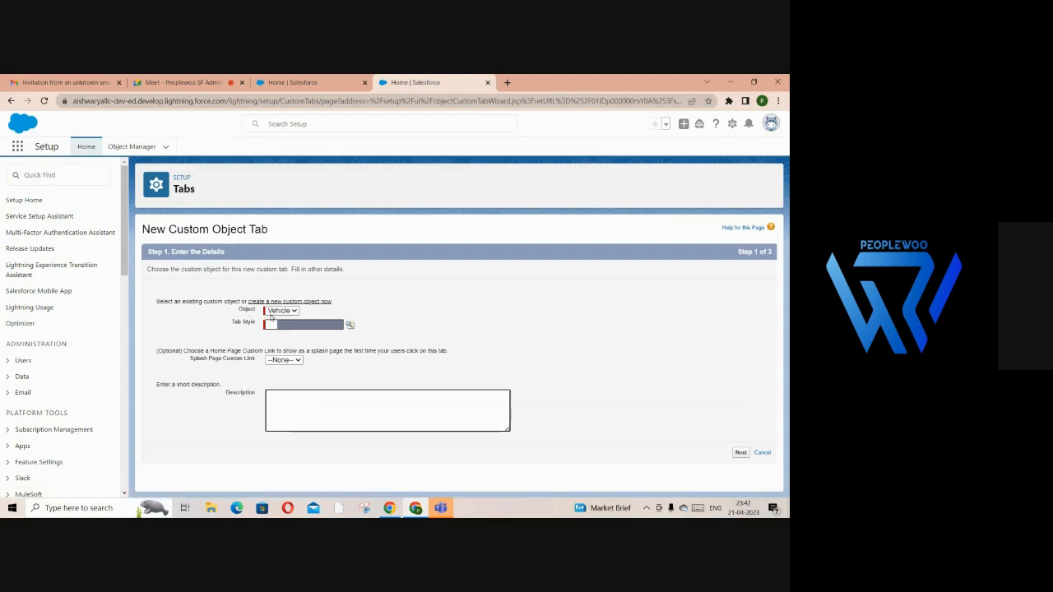
Keep Vehicle as the object for the custom tab and choose the Car tab style
left_click(288, 314)
left_click(325, 312)
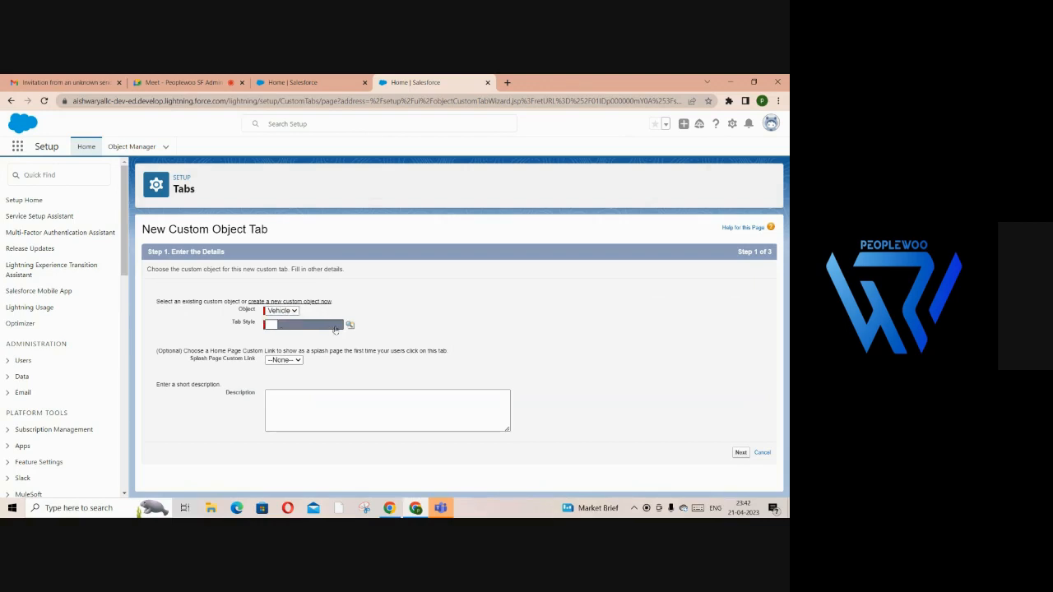
left_click(349, 326)
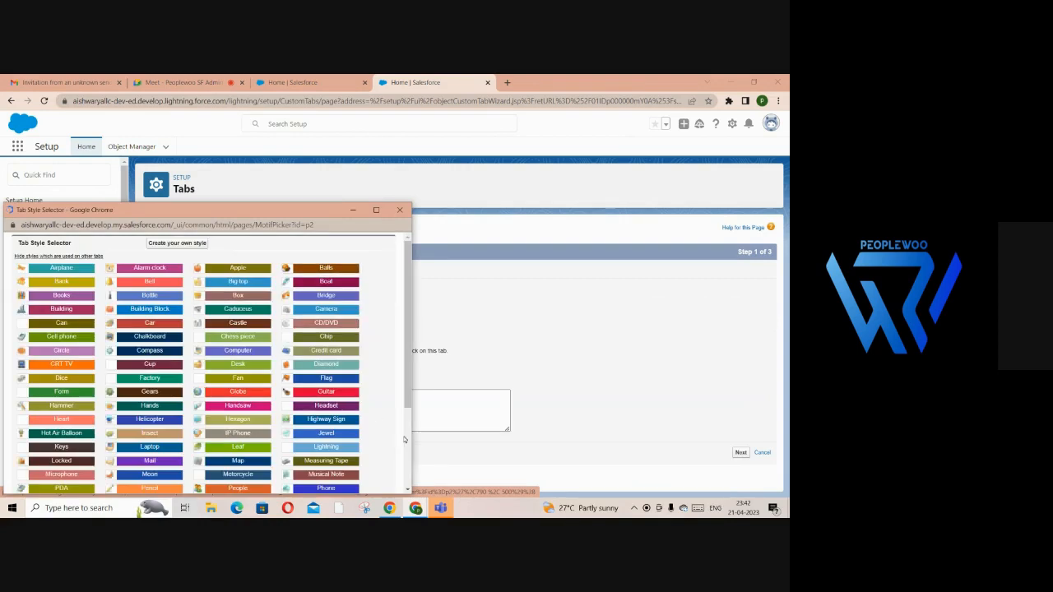
left_click(408, 436)
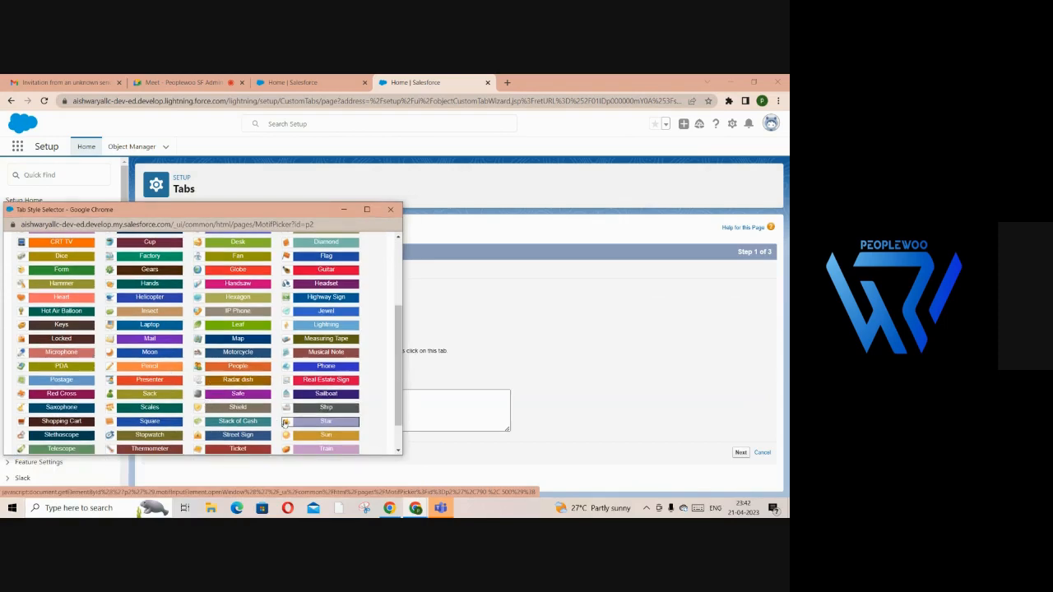
left_click_drag(400, 396, 405, 345)
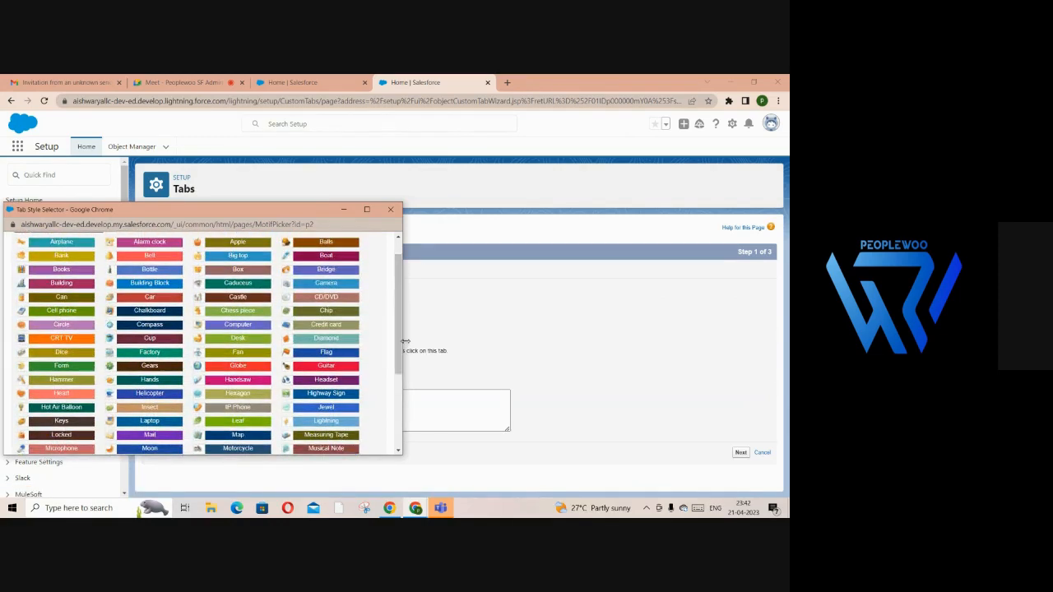
left_click(113, 299)
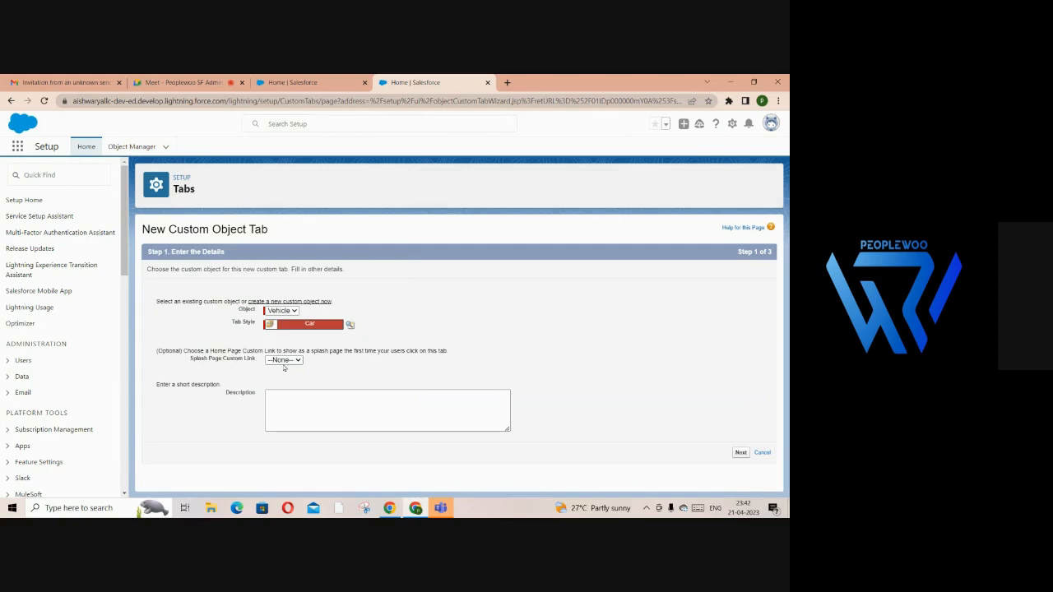
Leave the splash page custom link at None and continue to the profile settings of the tab
left_click(287, 361)
left_click(360, 376)
left_click(741, 453)
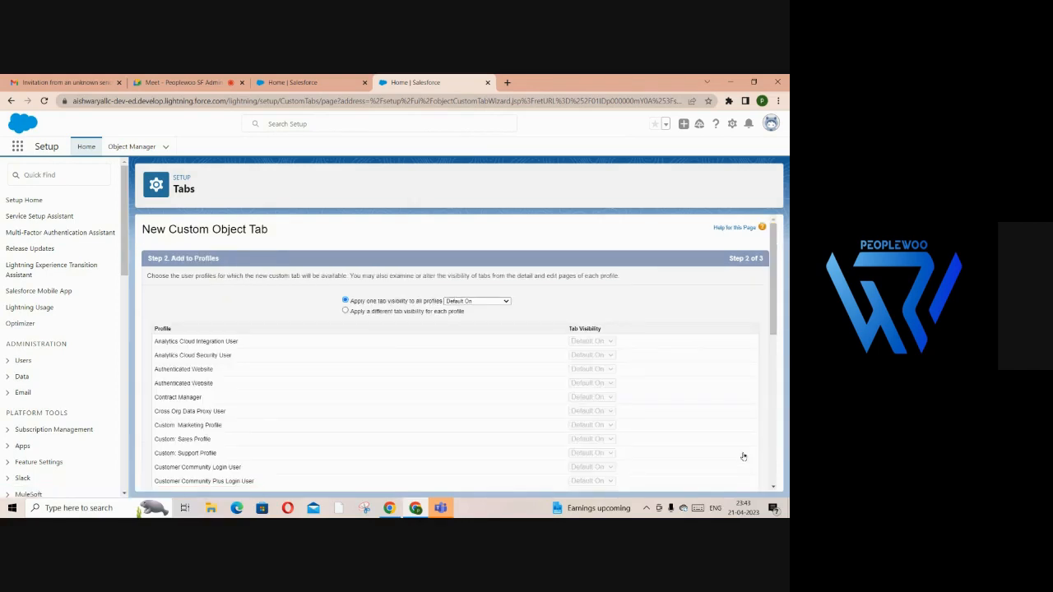
Review the profile list and try a different tab visibility for each profile, returning to one visibility for all profiles
left_click(774, 487)
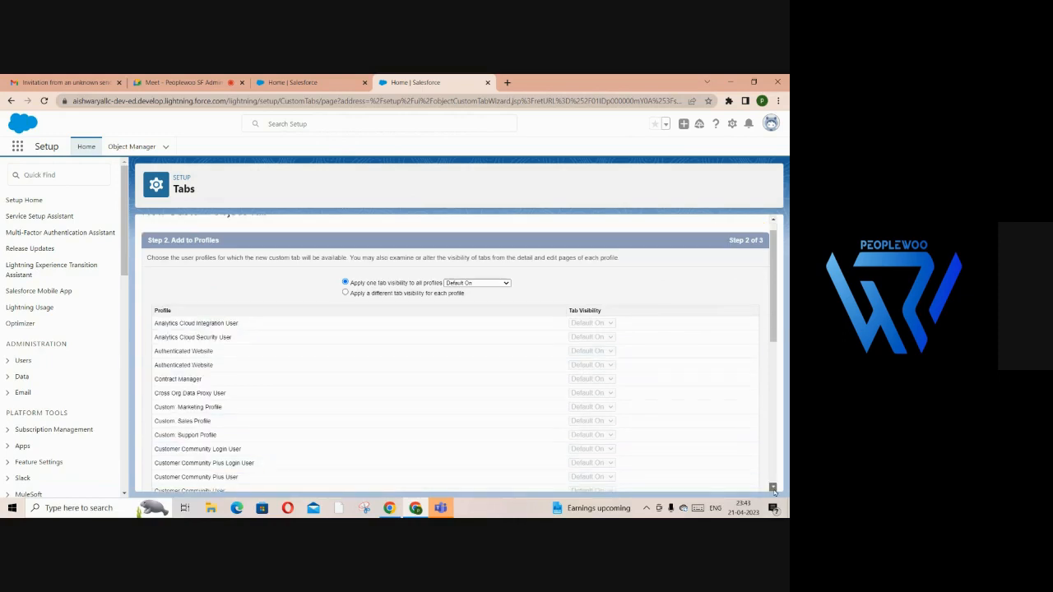
left_click_drag(773, 487, 773, 487)
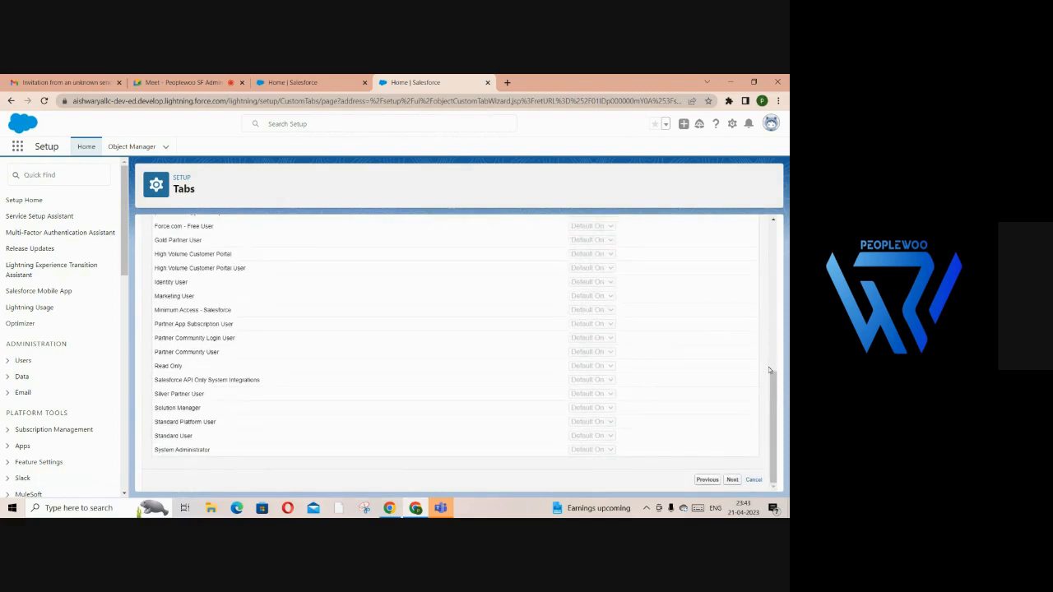
left_click_drag(773, 377, 772, 251)
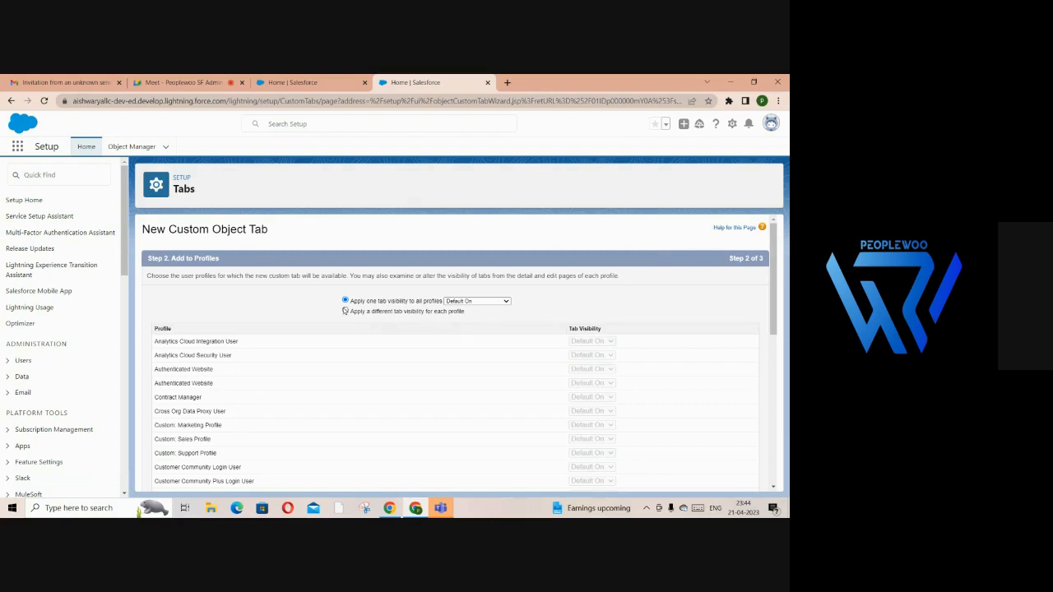
left_click(346, 311)
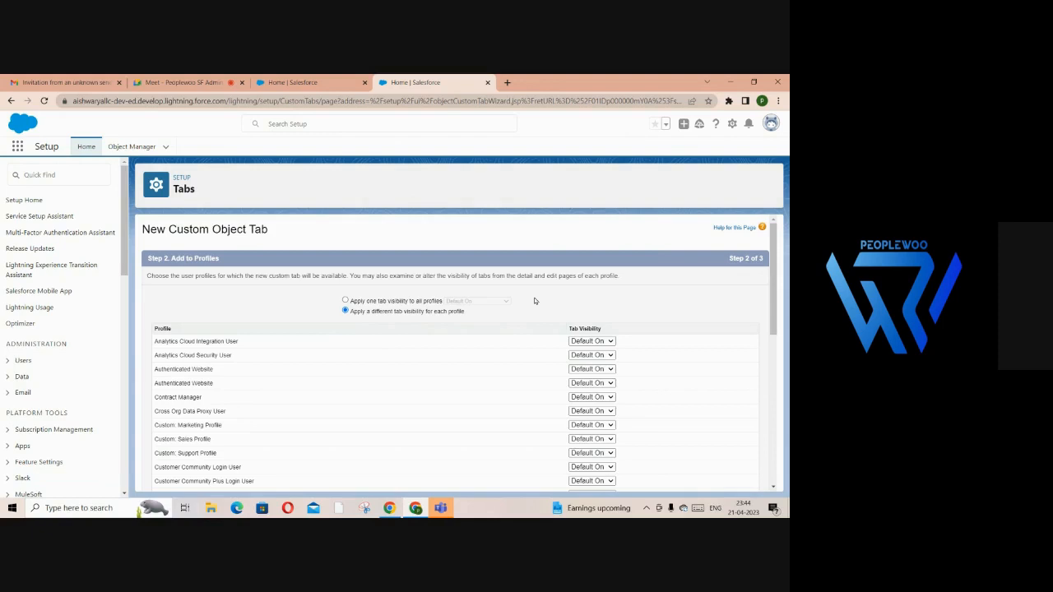
left_click(608, 355)
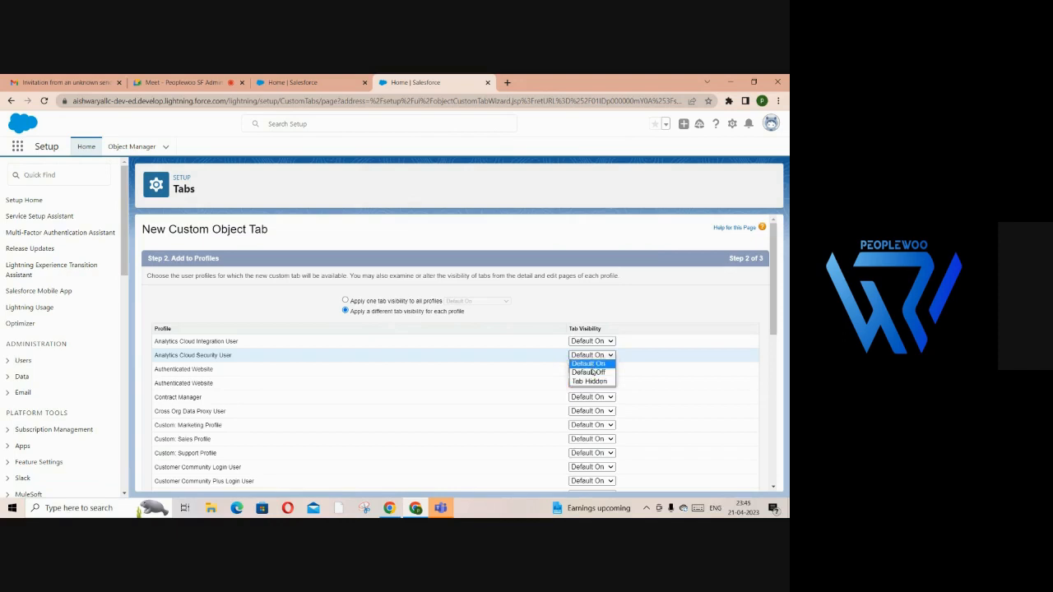
left_click(633, 309)
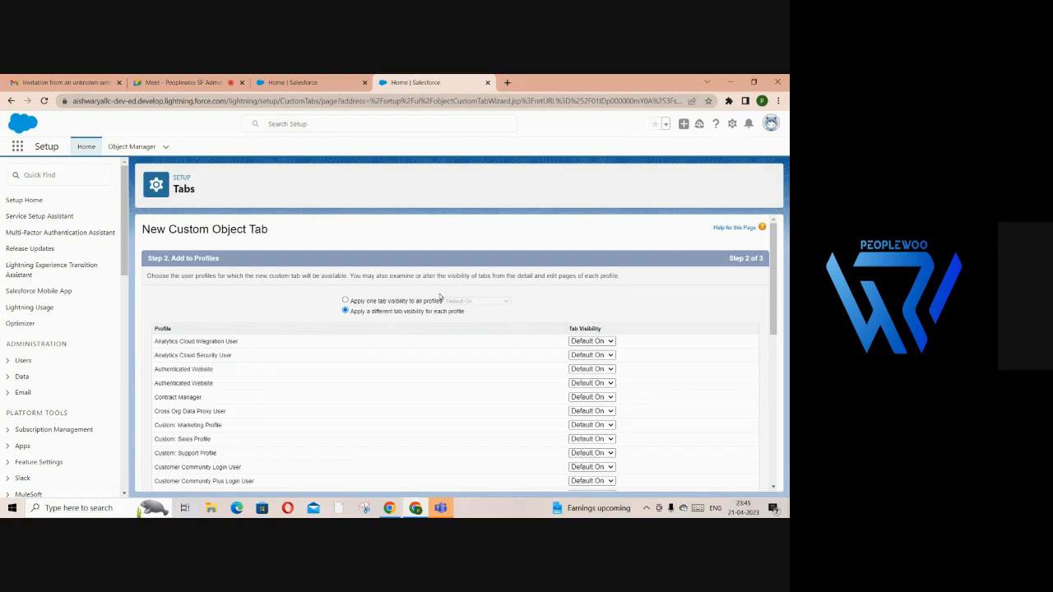
left_click(345, 301)
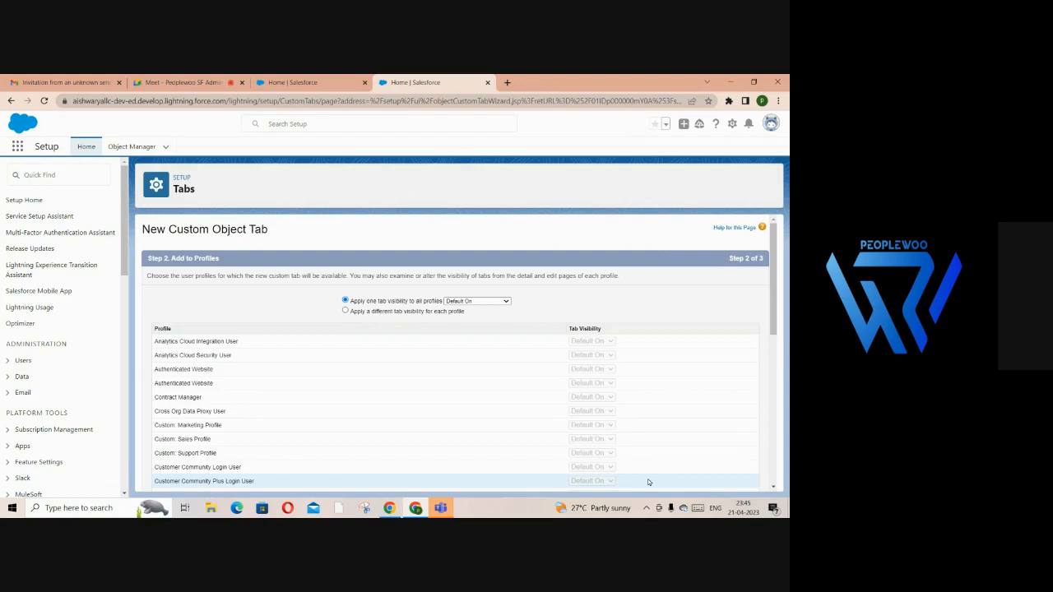
Accept Default On visibility for all profiles, keep the tab included in all custom apps, and save the tab
left_click(776, 381)
scroll(769, 399, "down", 3)
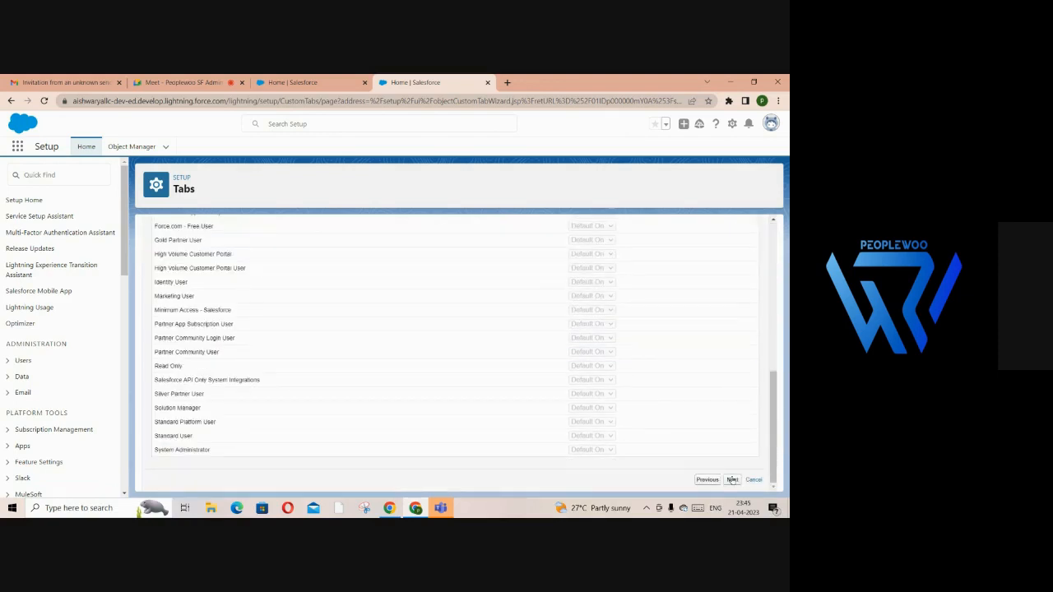
left_click(732, 480)
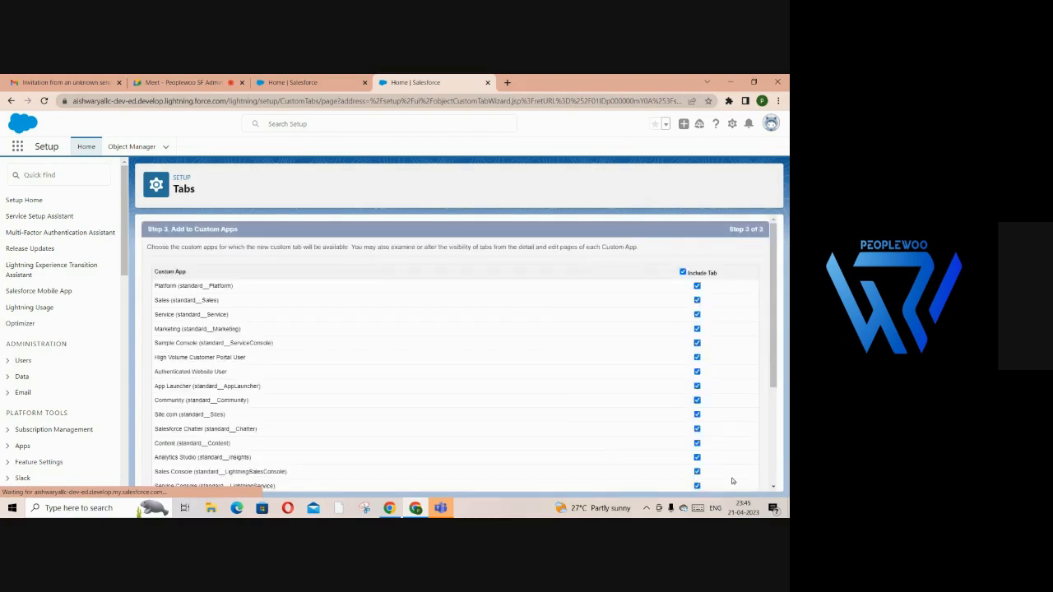
scroll(774, 420, "down", 3)
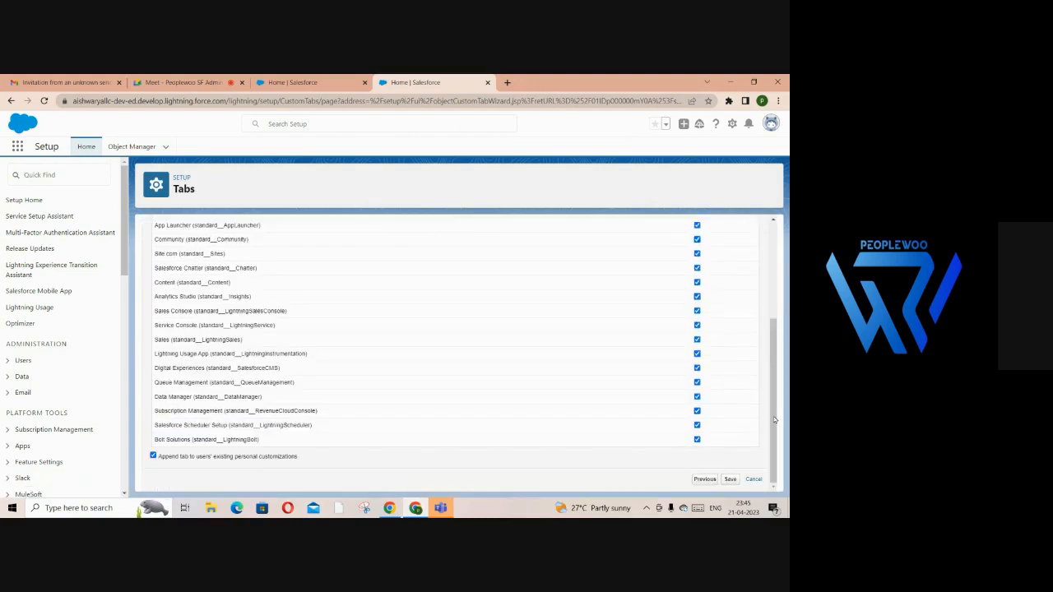
left_click(731, 481)
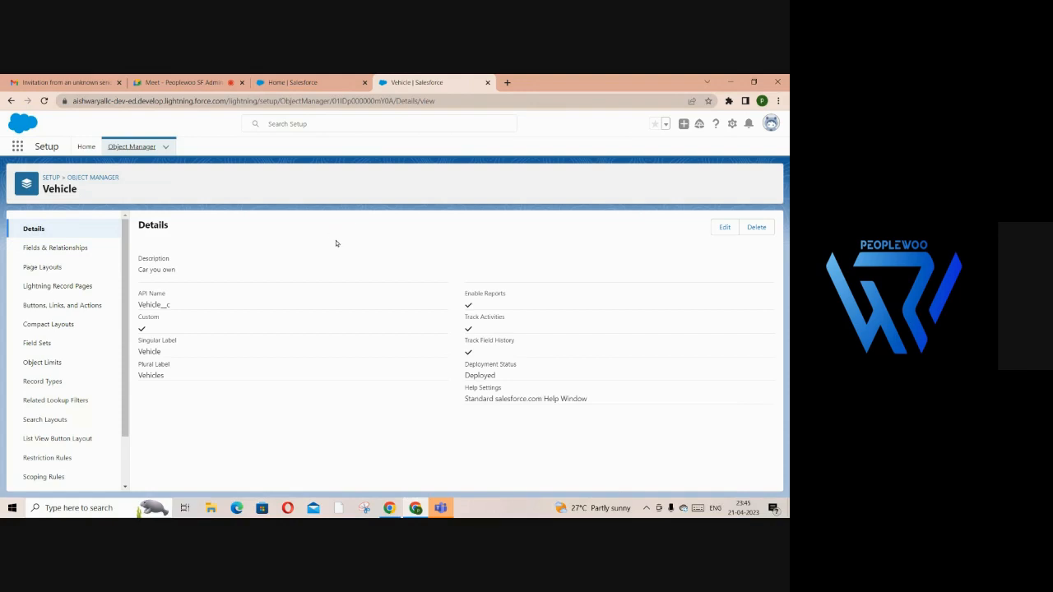
Return to the Sales app, reload it, and check the additional navigation items for Vehicles
left_click(271, 82)
left_click(44, 100)
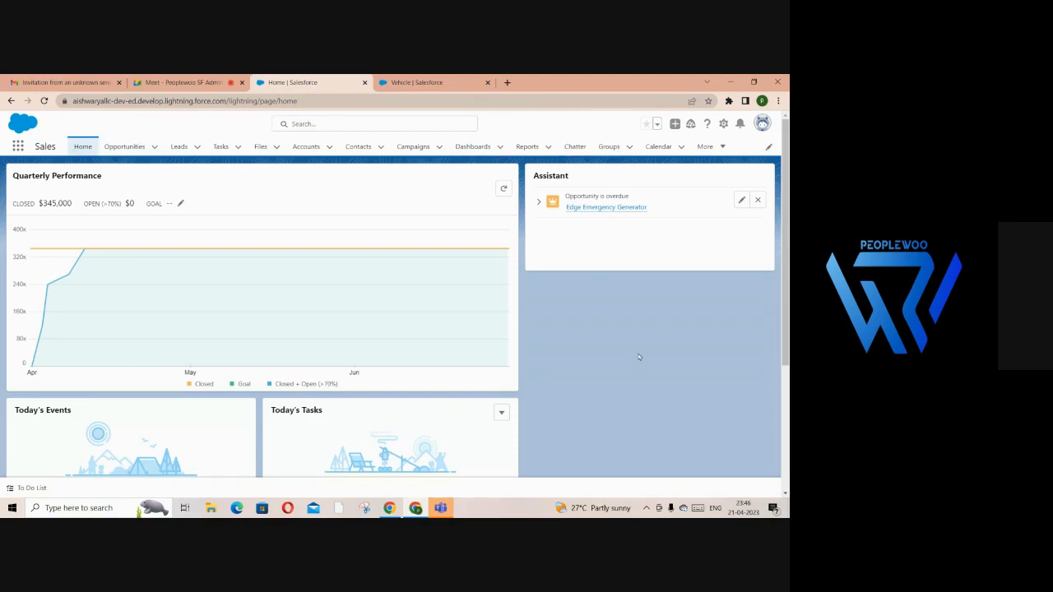
left_click(719, 146)
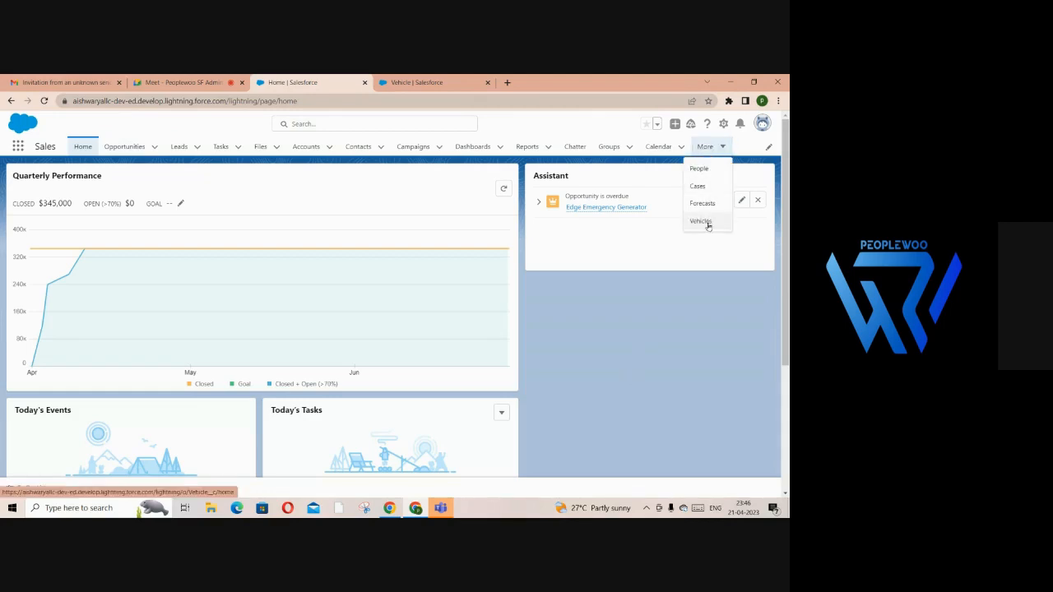
left_click(676, 267)
left_click(714, 148)
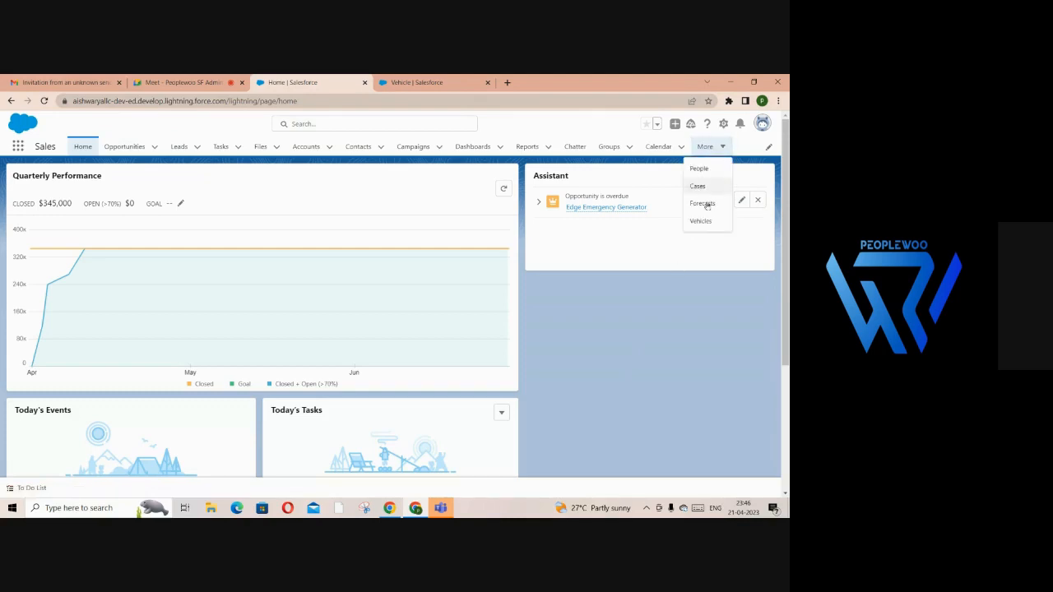
Search the App Launcher for Vehicles, open that item, and switch its list view to All
left_click(19, 150)
left_click(19, 150)
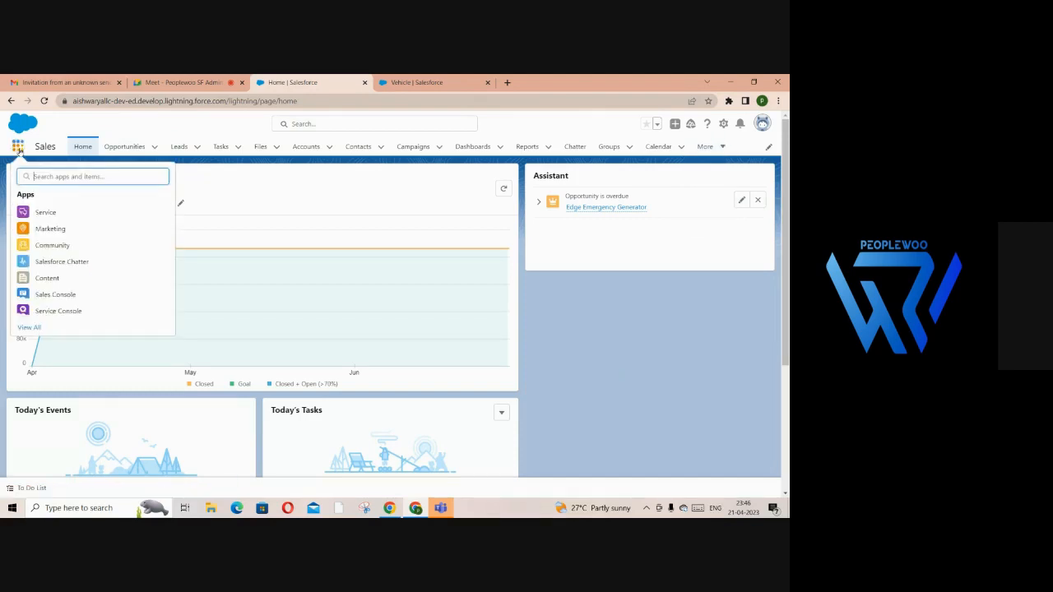
type("V")
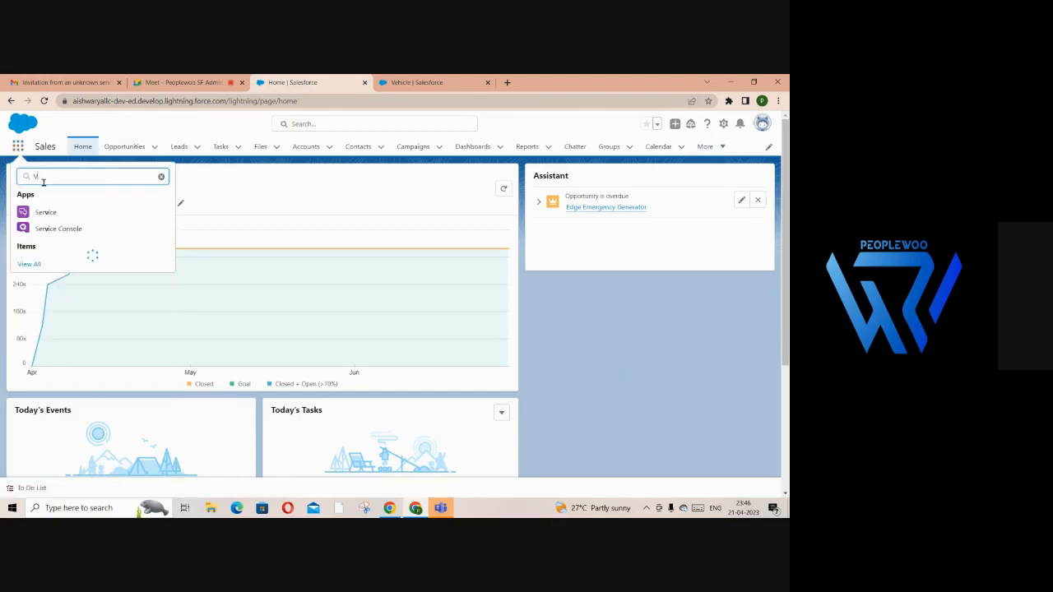
type("ehicles")
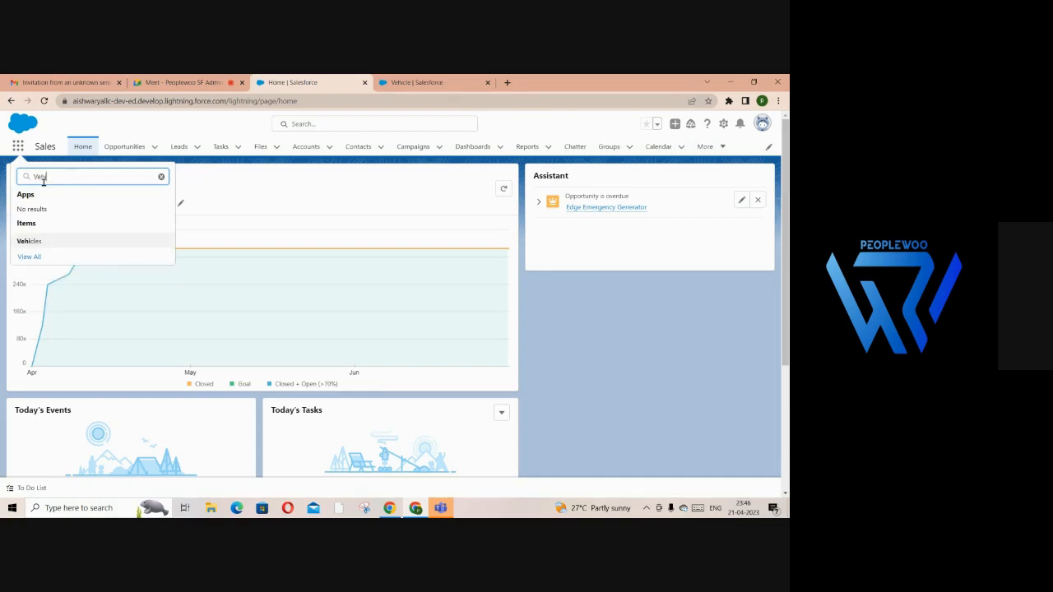
left_click(36, 242)
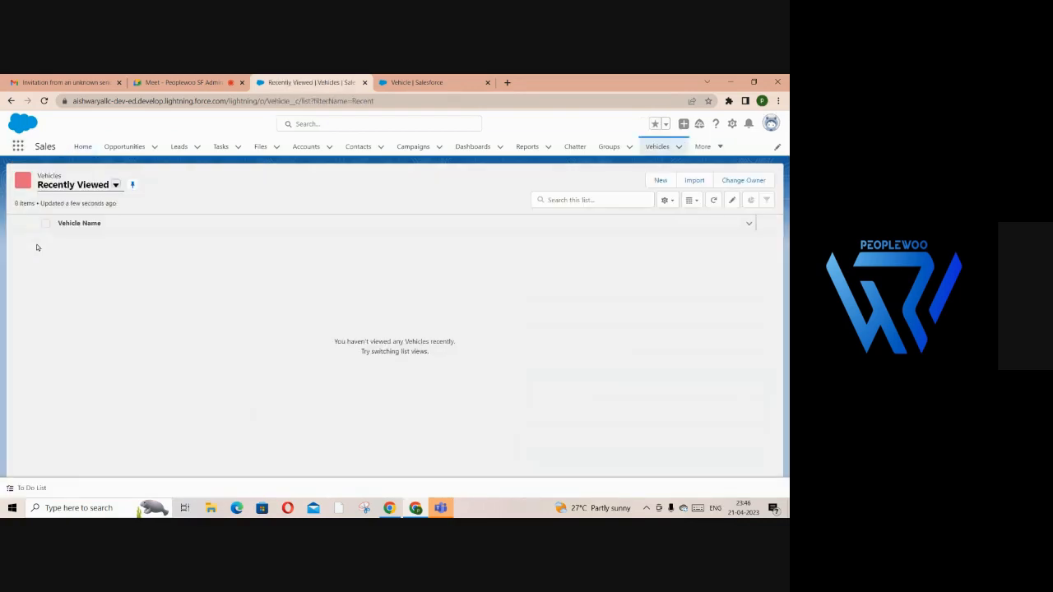
left_click(116, 185)
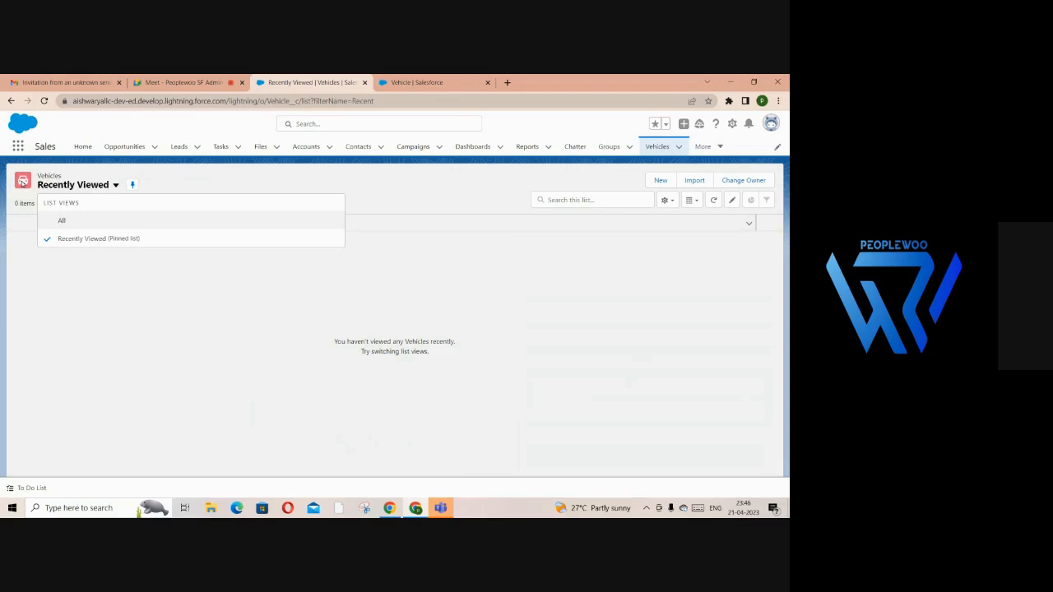
left_click(62, 221)
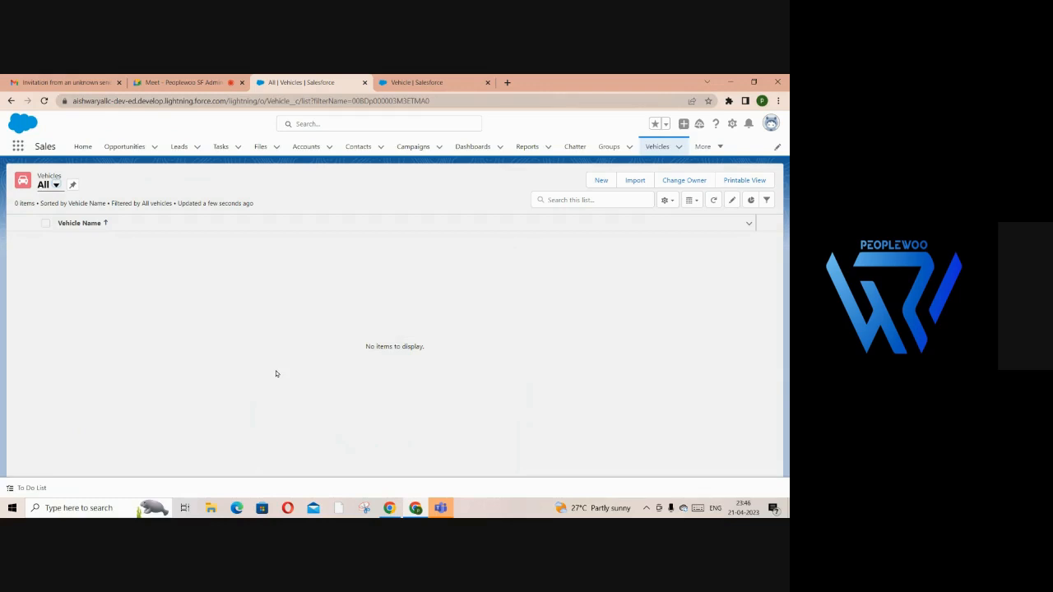
Examine the fields on a new Vehicle record form, including the required Vehicle Name, and close it without saving
left_click(602, 180)
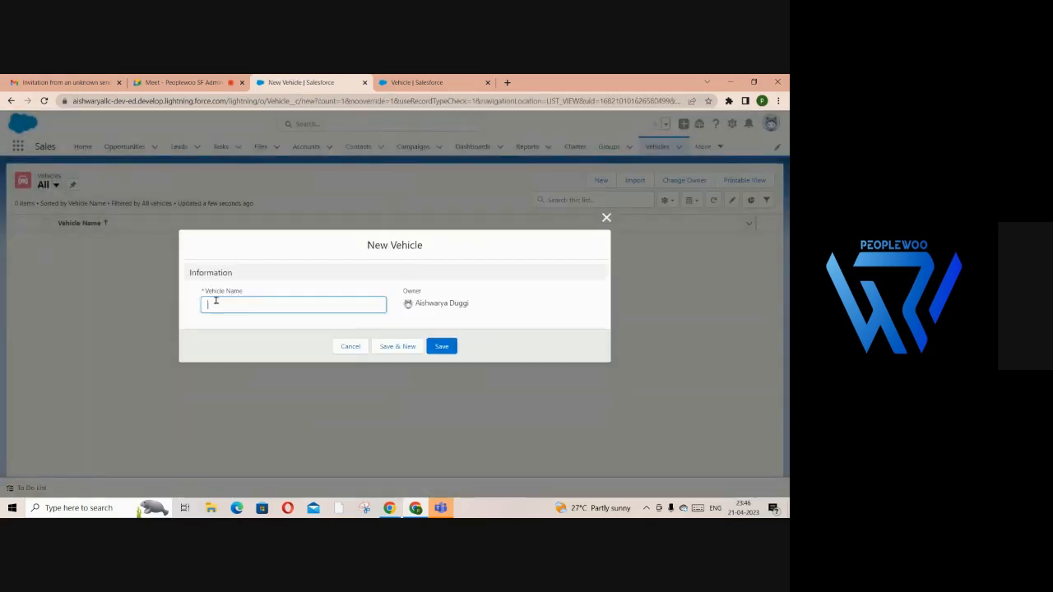
left_click(272, 310)
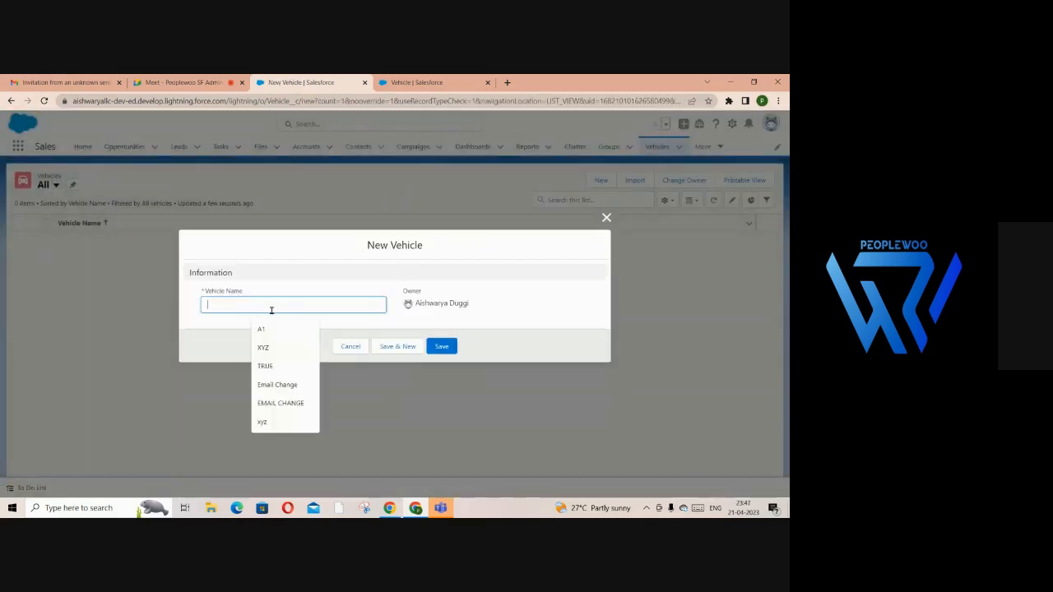
left_click(344, 262)
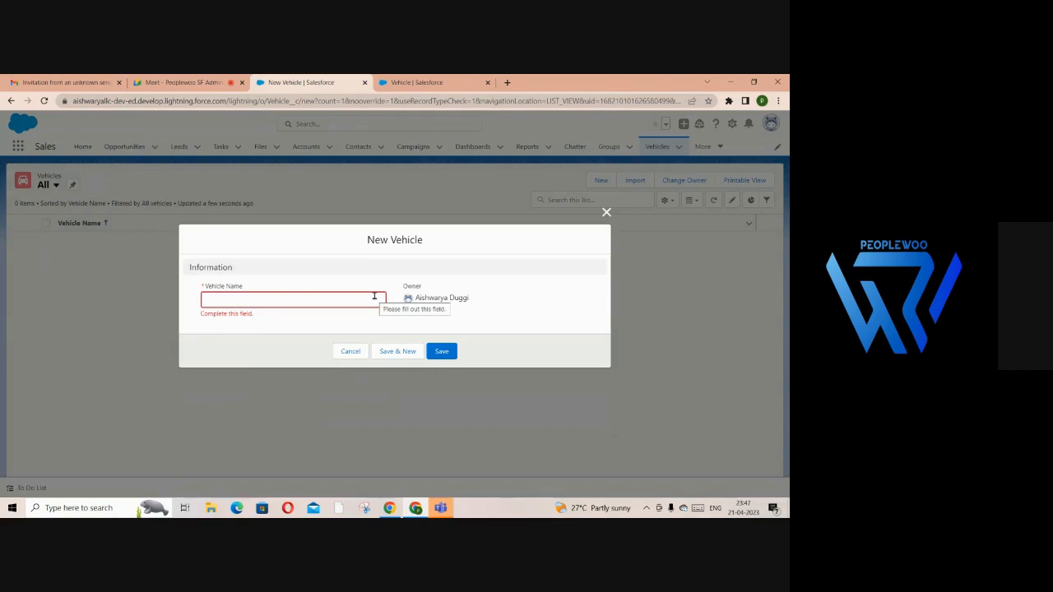
left_click(348, 351)
Return to the Vehicle object's setup and start a new custom field with the Text data type
left_click(445, 78)
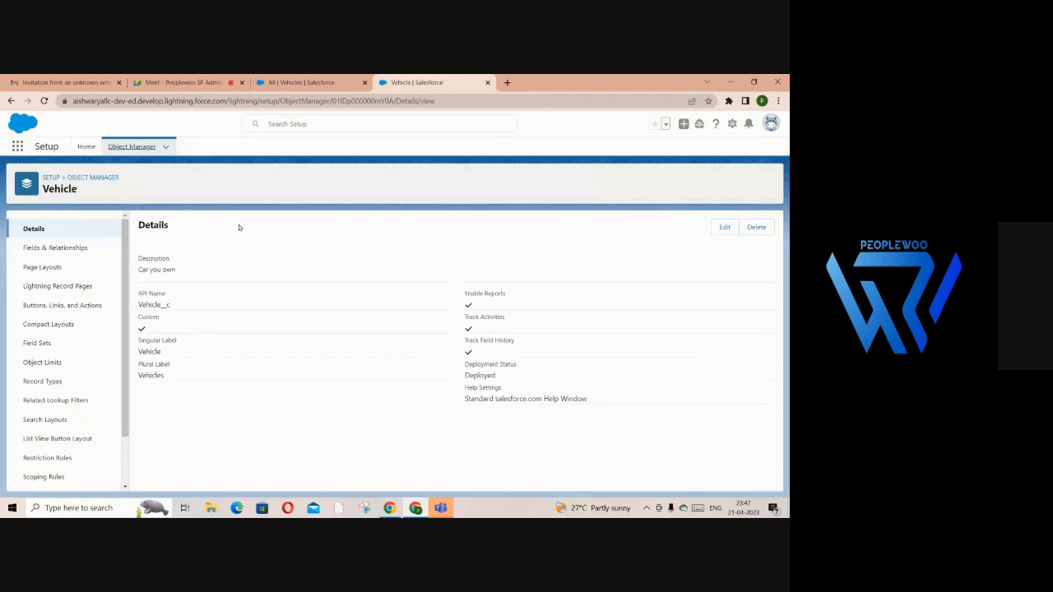
left_click(66, 250)
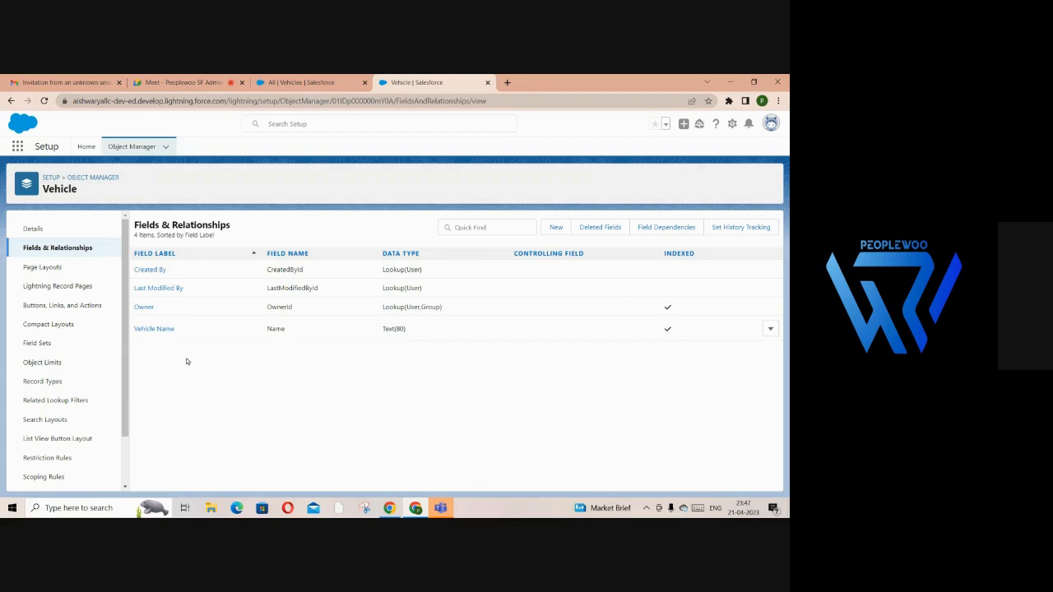
left_click(557, 226)
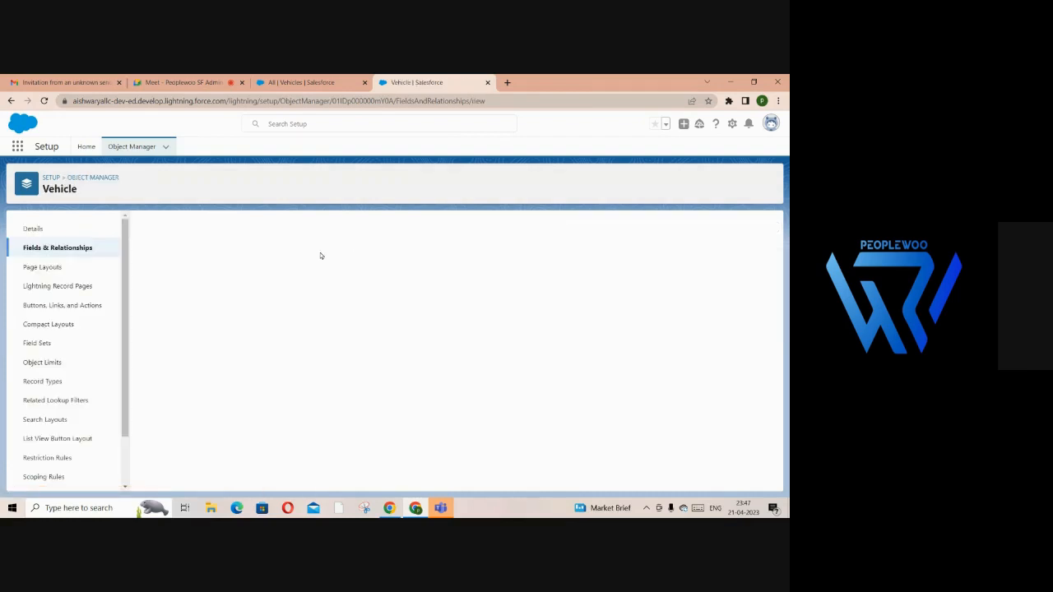
scroll(772, 304, "down", 3)
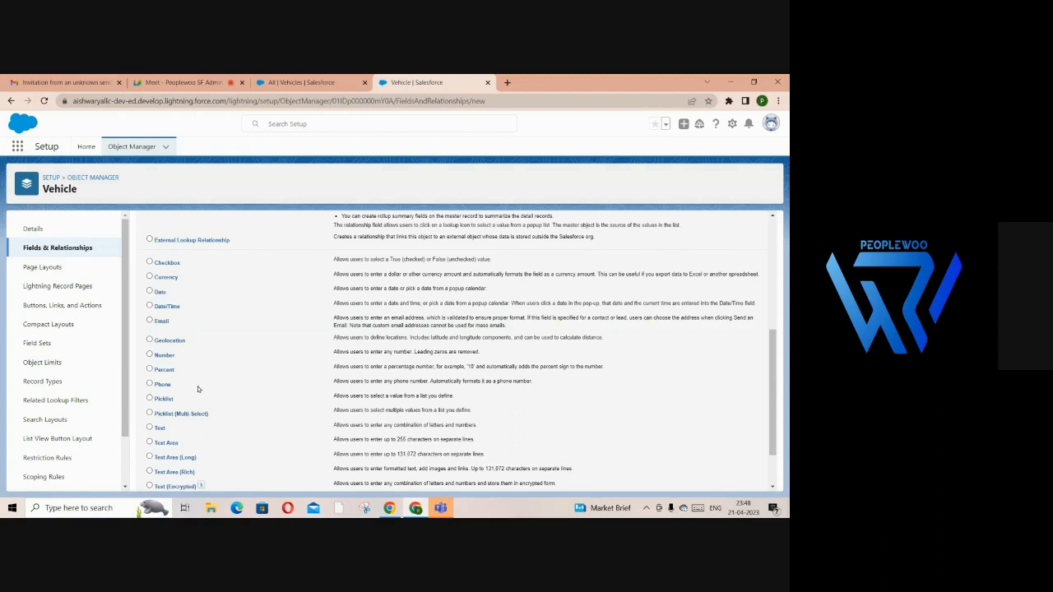
left_click(149, 429)
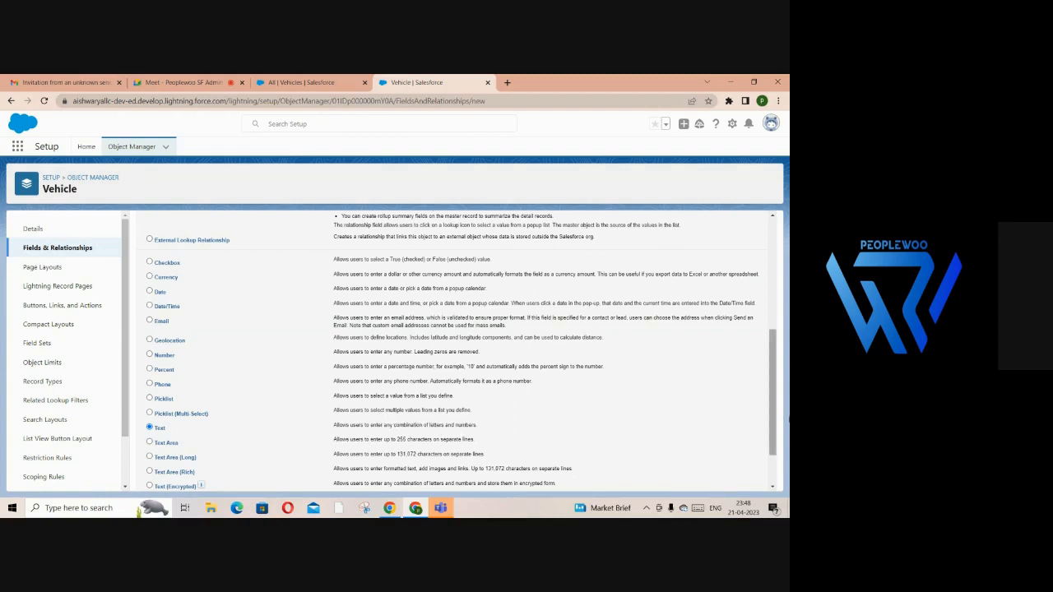
left_click(772, 319)
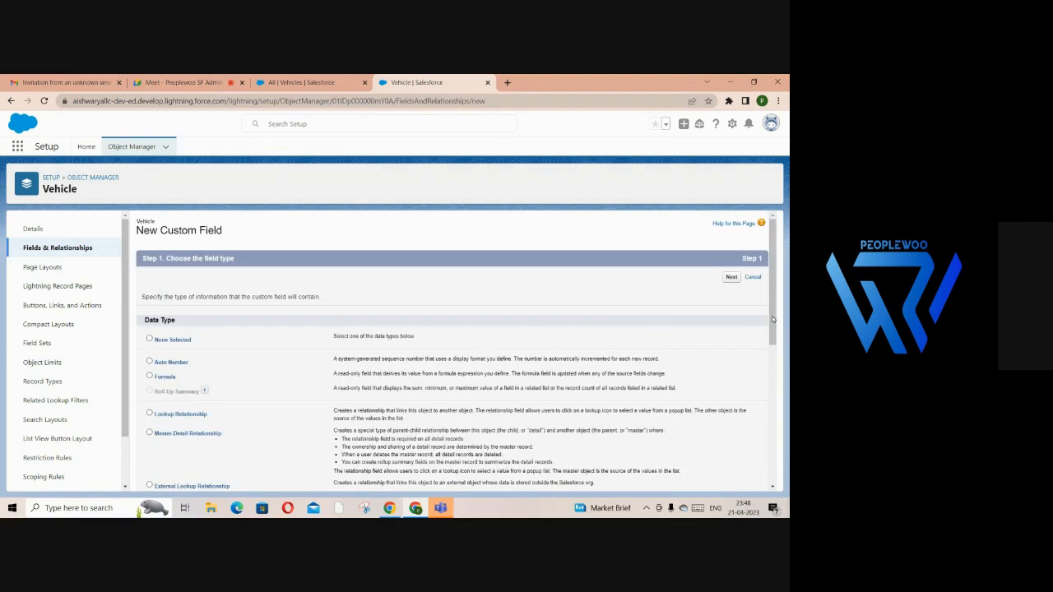
left_click(731, 278)
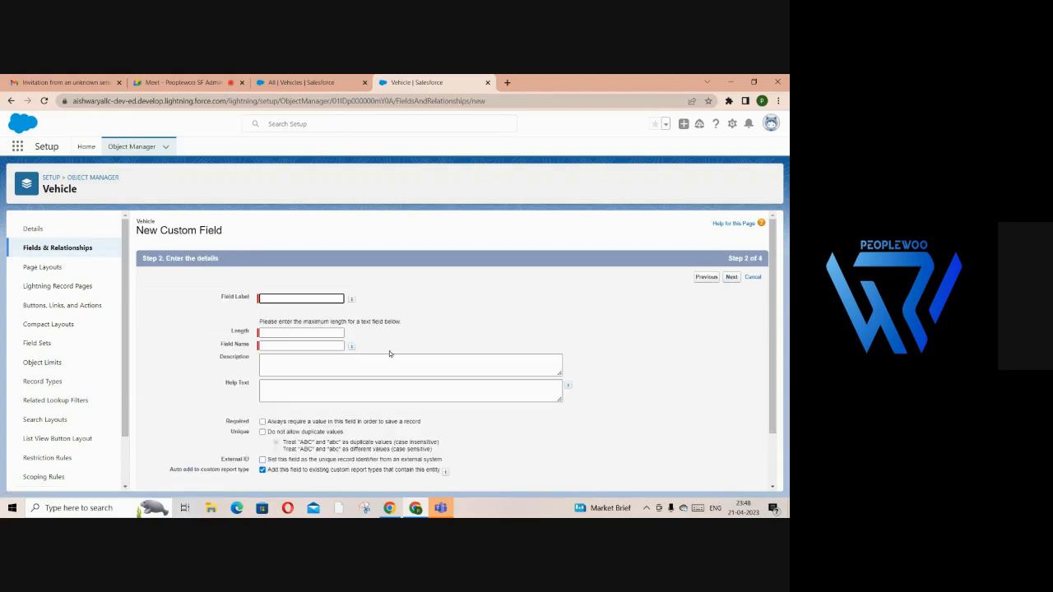
Label the text field Vehicle Number, set its length to 50, and describe it as "Registered number of Vehicle"
left_click(324, 301)
type("V")
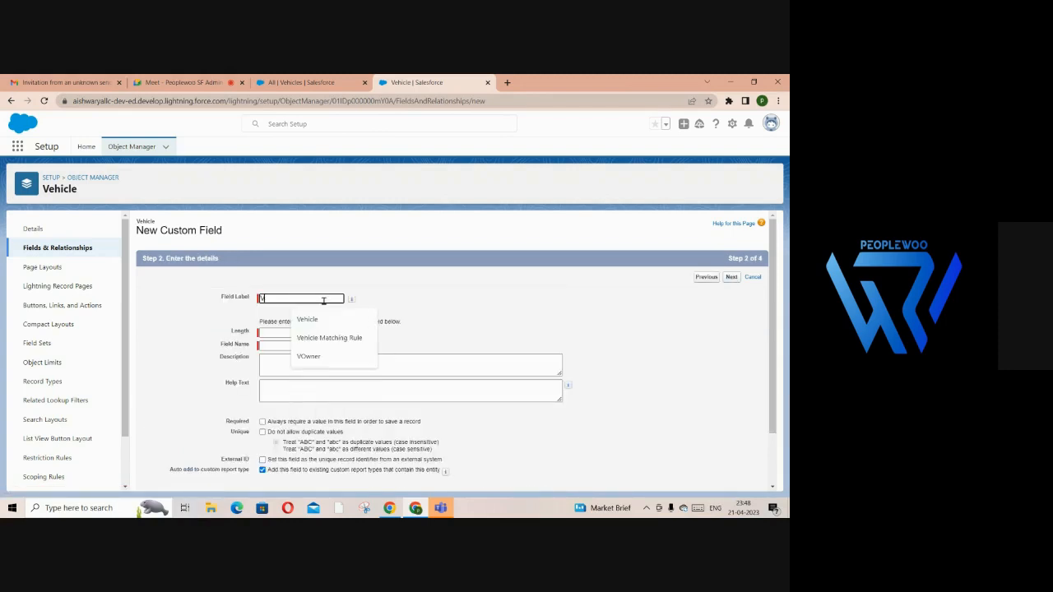
type("ehicle Nu")
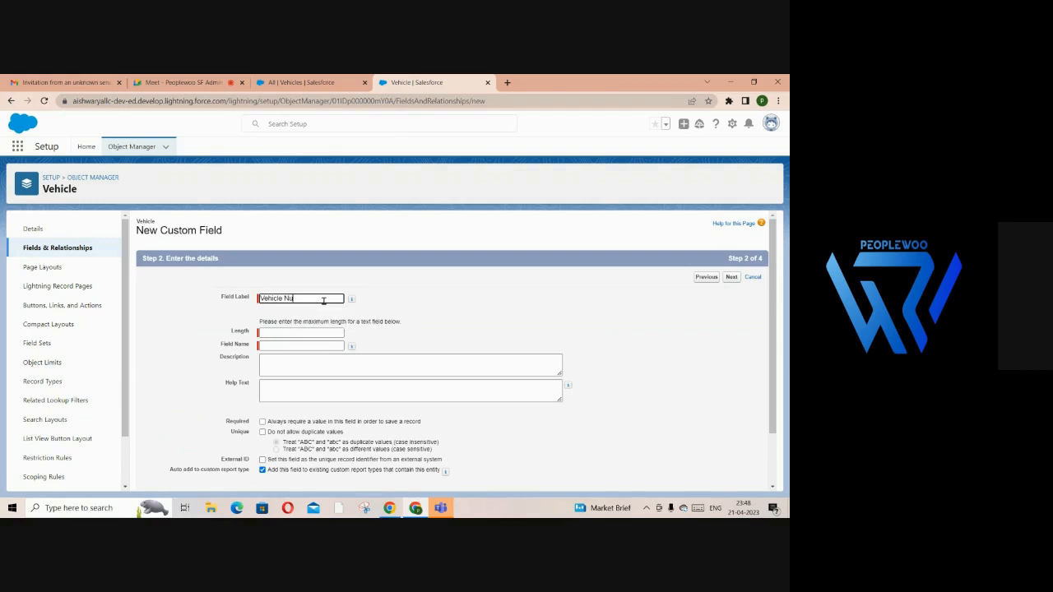
type("mber")
left_click(302, 333)
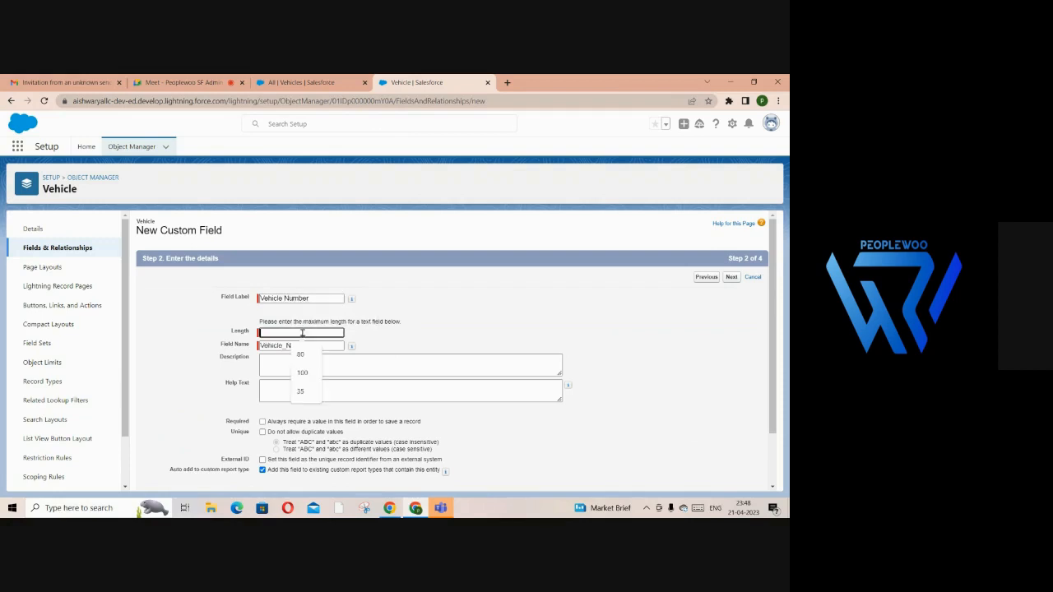
type("50")
left_click(286, 364)
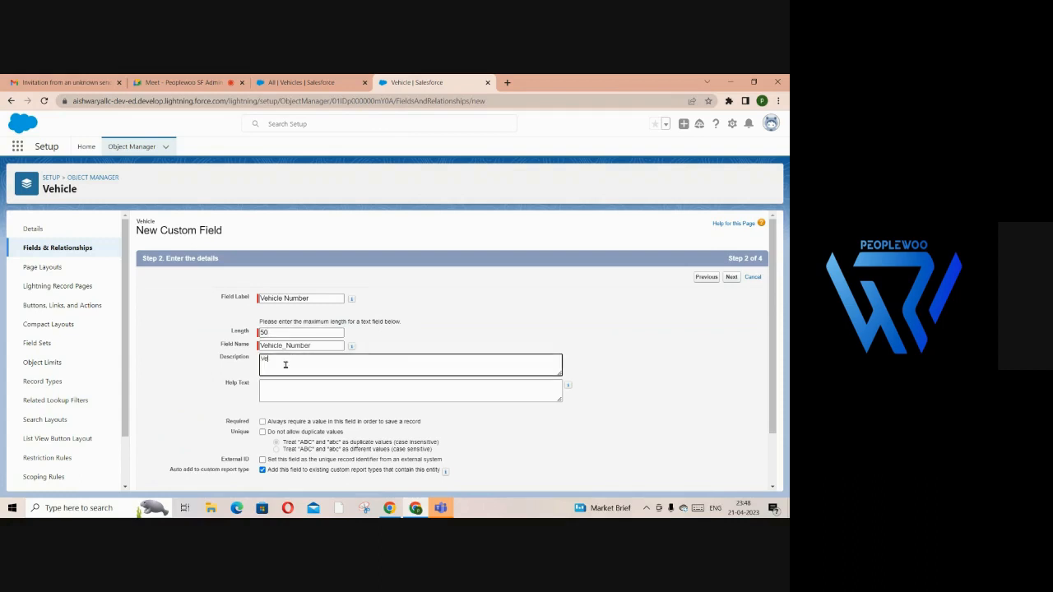
type("Registered number of Vehic")
left_click_drag(768, 415, 771, 459)
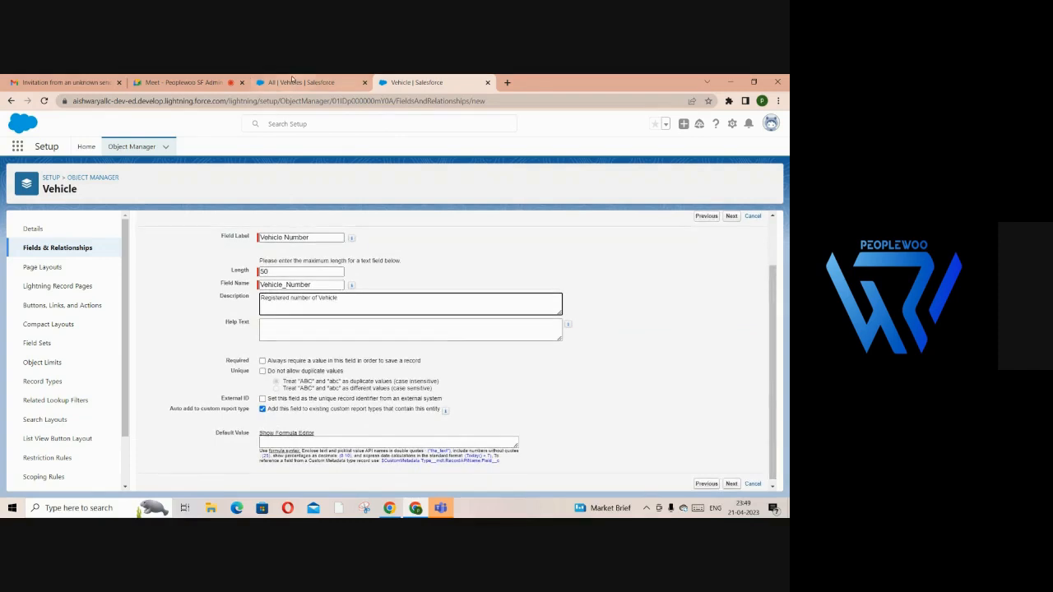
Open a new Vehicle record form in the Sales app to review its fields, and return to the custom field setup
left_click(298, 82)
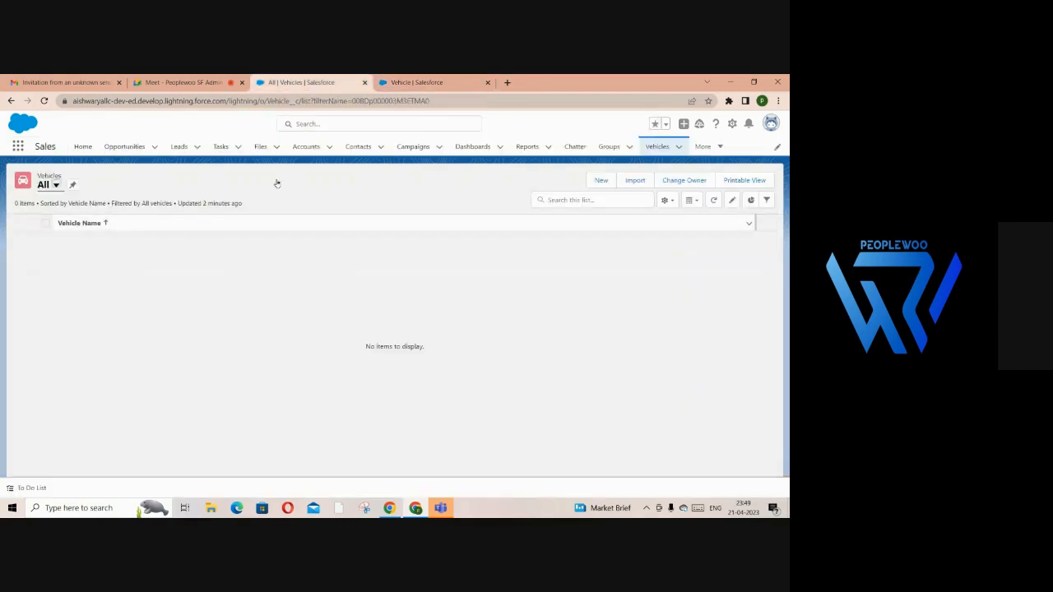
left_click(602, 181)
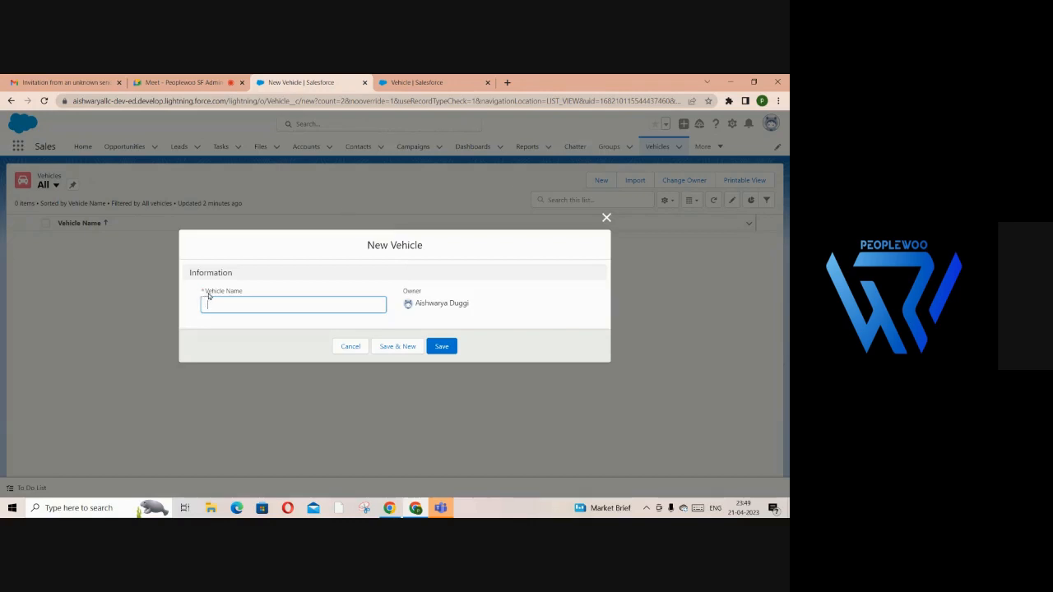
left_click(416, 82)
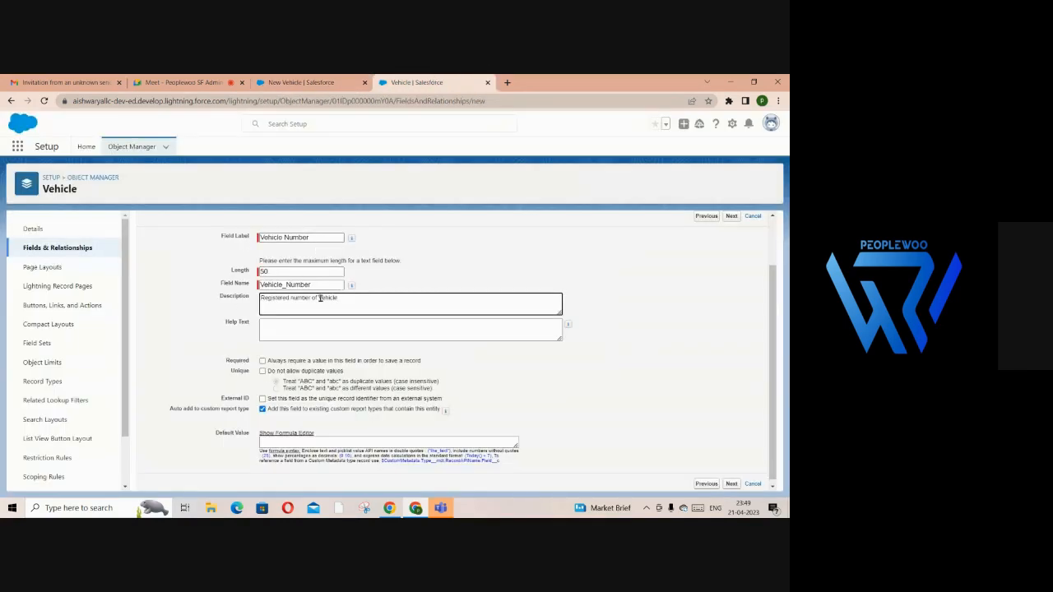
Make Vehicle Number a required field, accept the default profile visibility and Vehicle Layout, and save the field
left_click(262, 361)
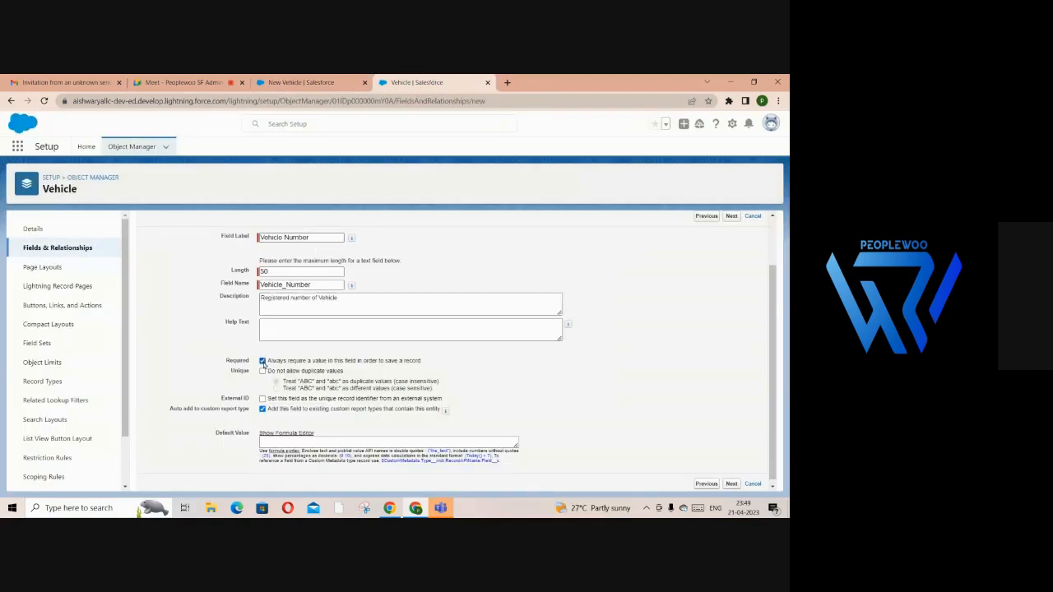
left_click(731, 485)
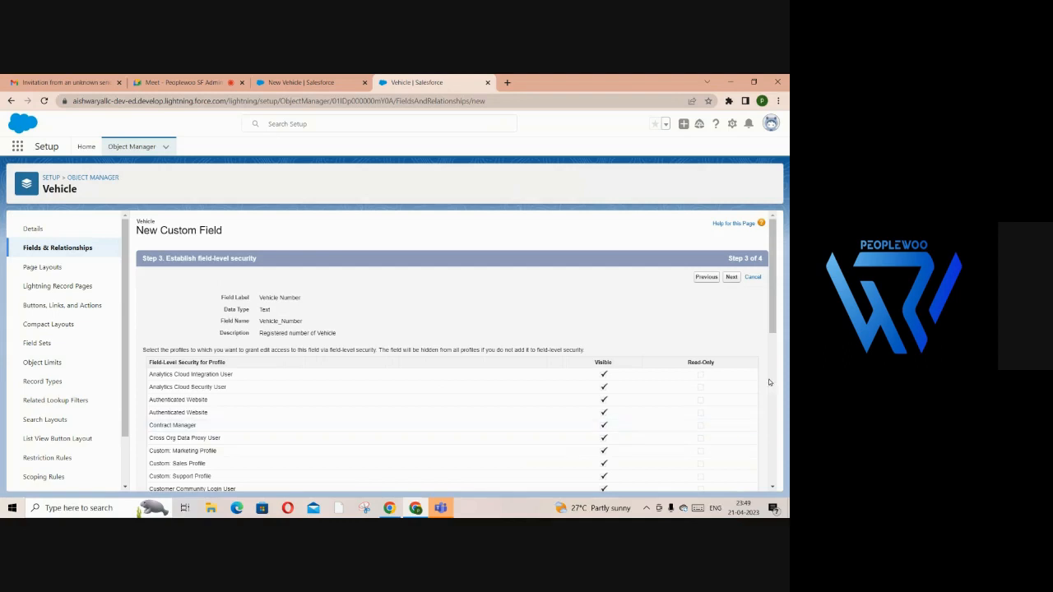
scroll(769, 360, "down", 8)
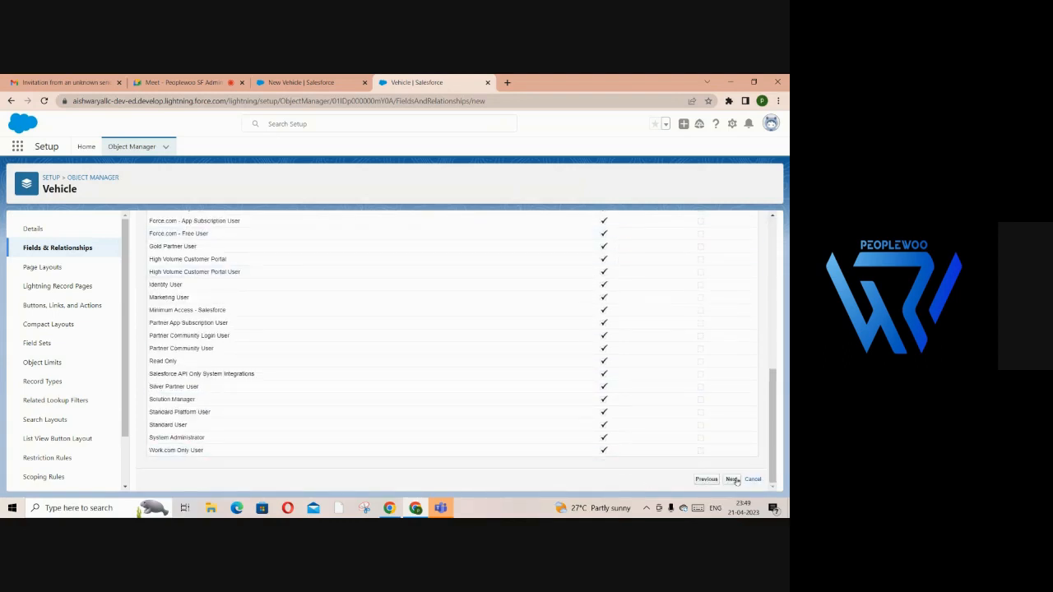
left_click(732, 479)
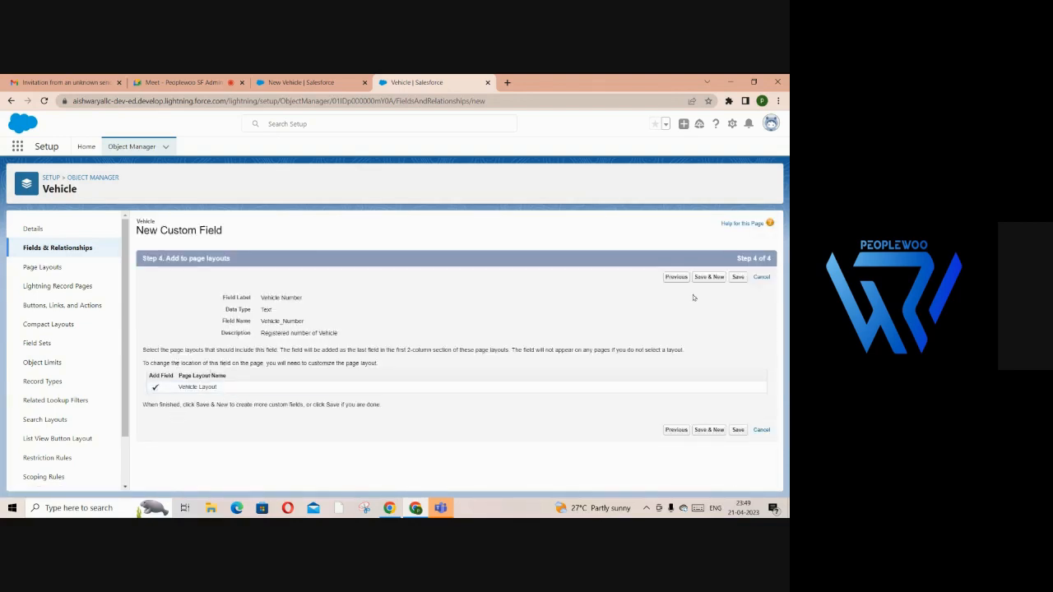
left_click(738, 277)
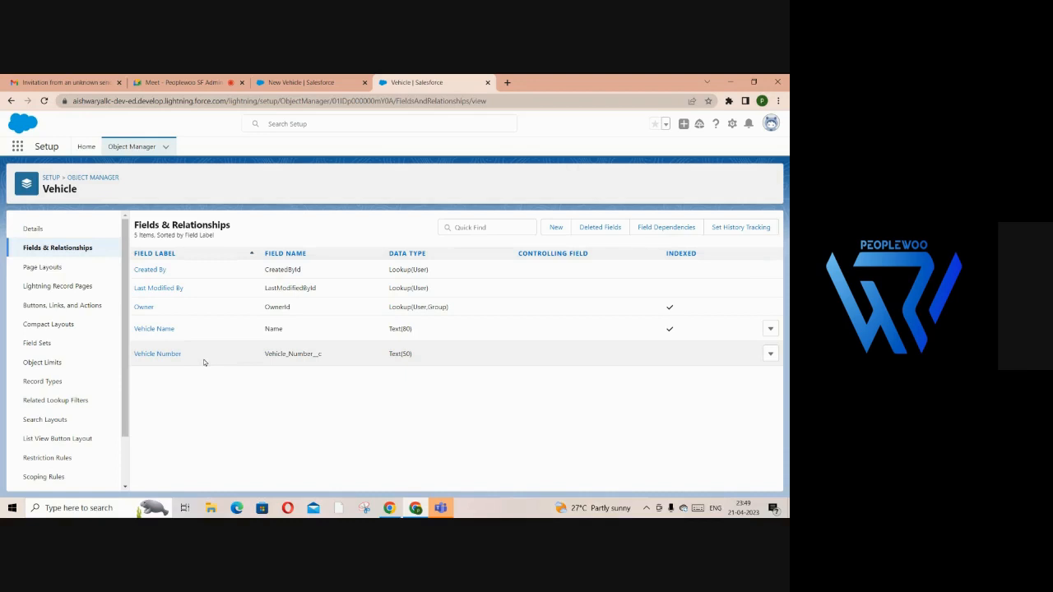
Reload the new Vehicle record form in the Sales app and check it for the Vehicle Number field
left_click(325, 82)
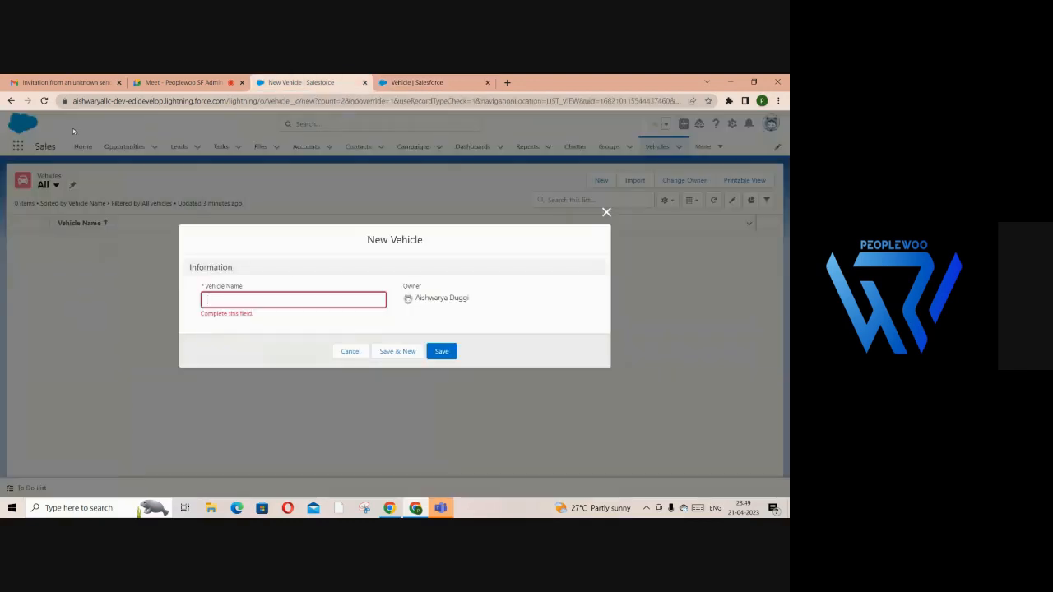
left_click(45, 102)
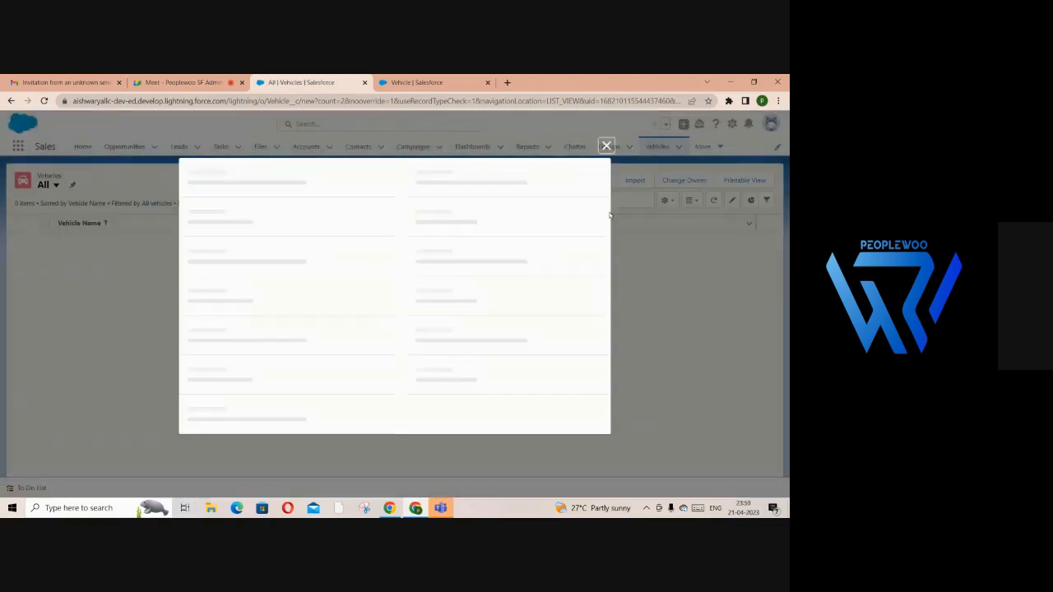
left_click(243, 298)
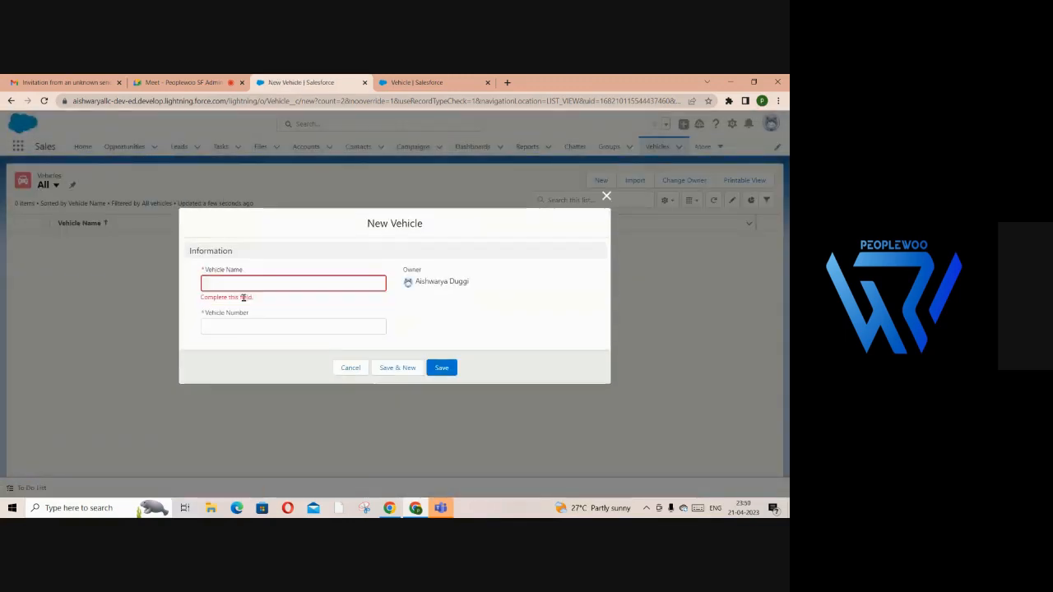
Close the new Vehicle record form and start a new custom field of type Date on the Vehicle object
left_click(248, 325)
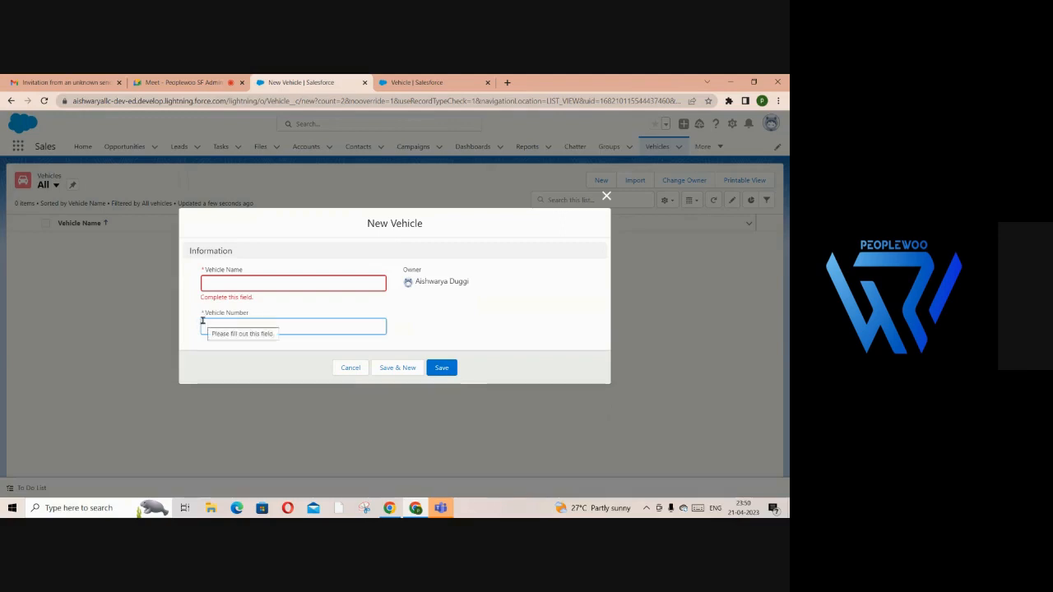
left_click(351, 368)
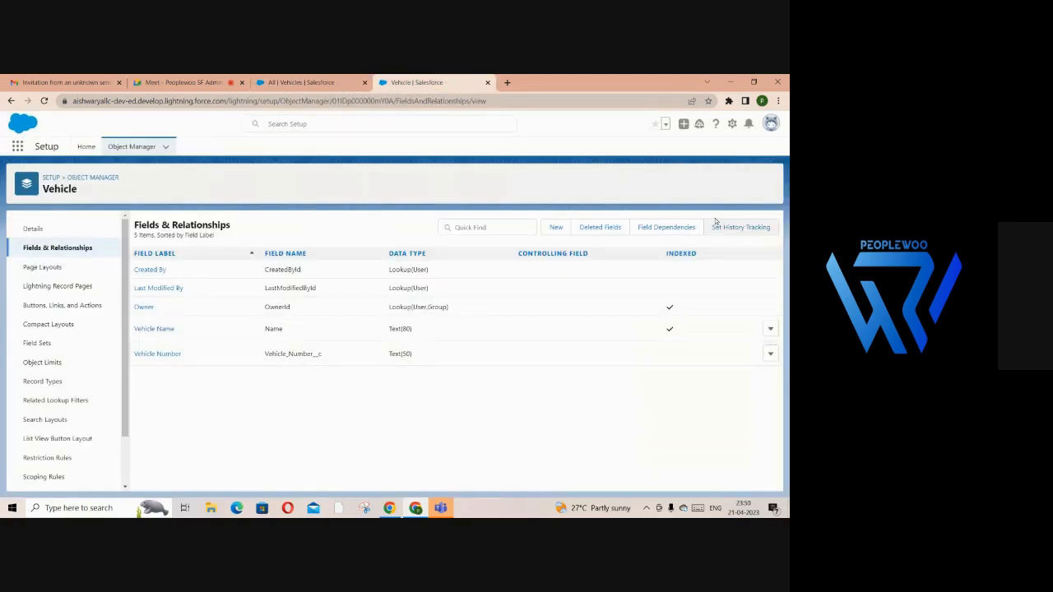
left_click(563, 229)
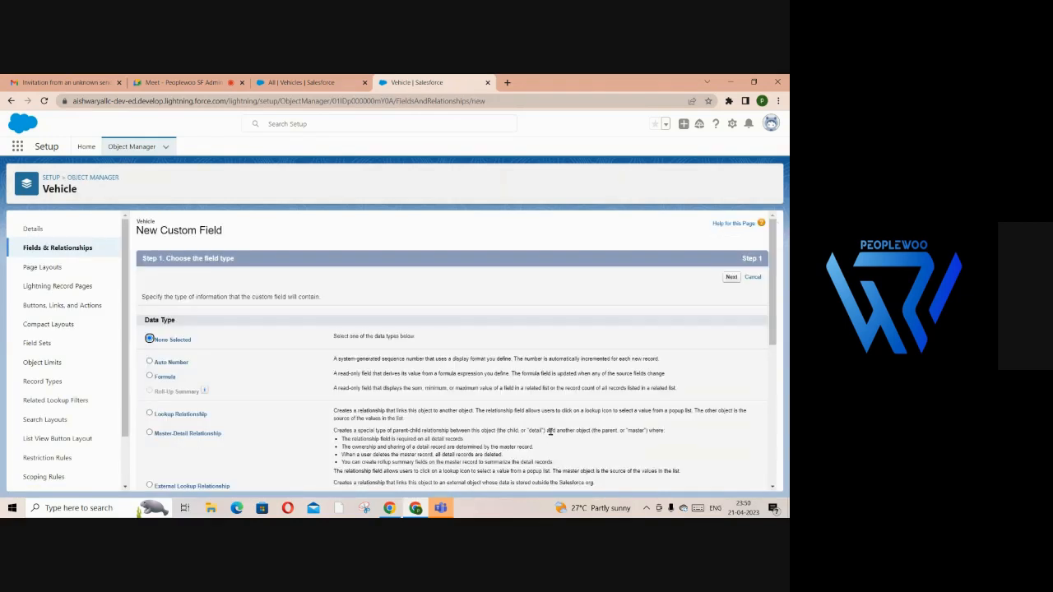
left_click(775, 392)
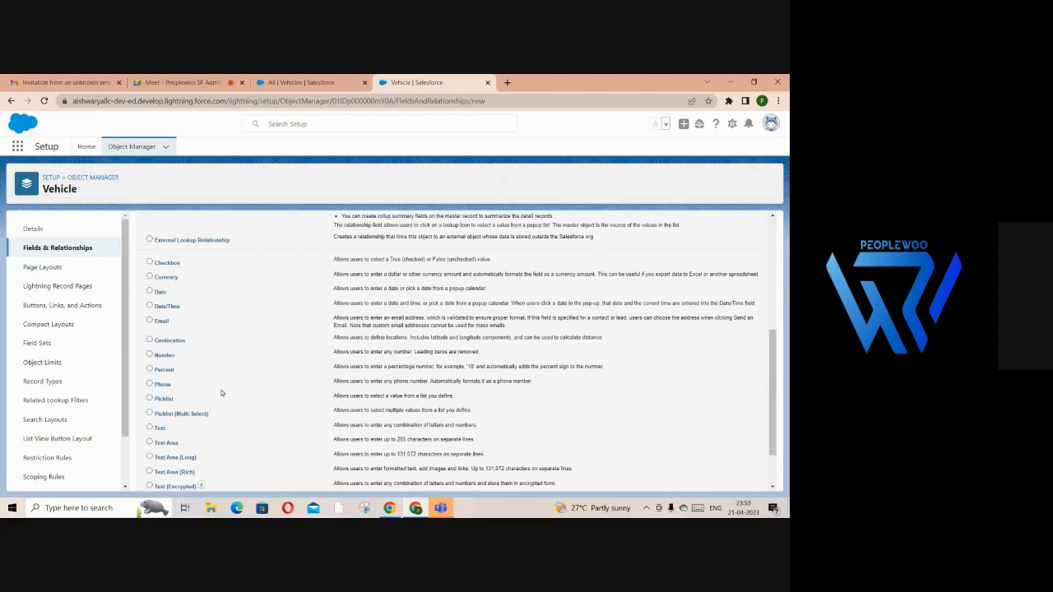
scroll(774, 478, "down", 2)
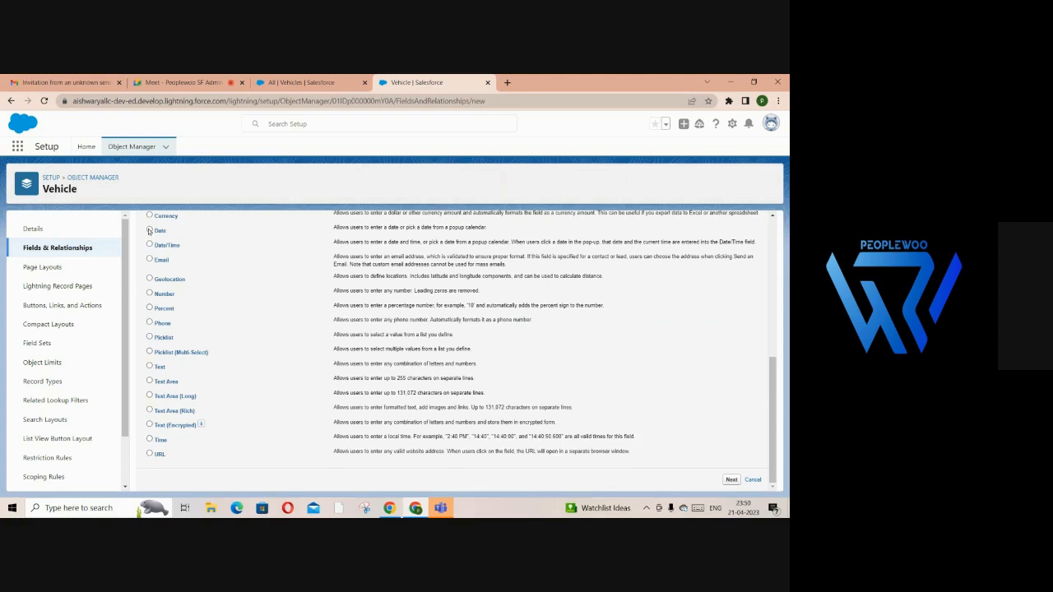
left_click(730, 481)
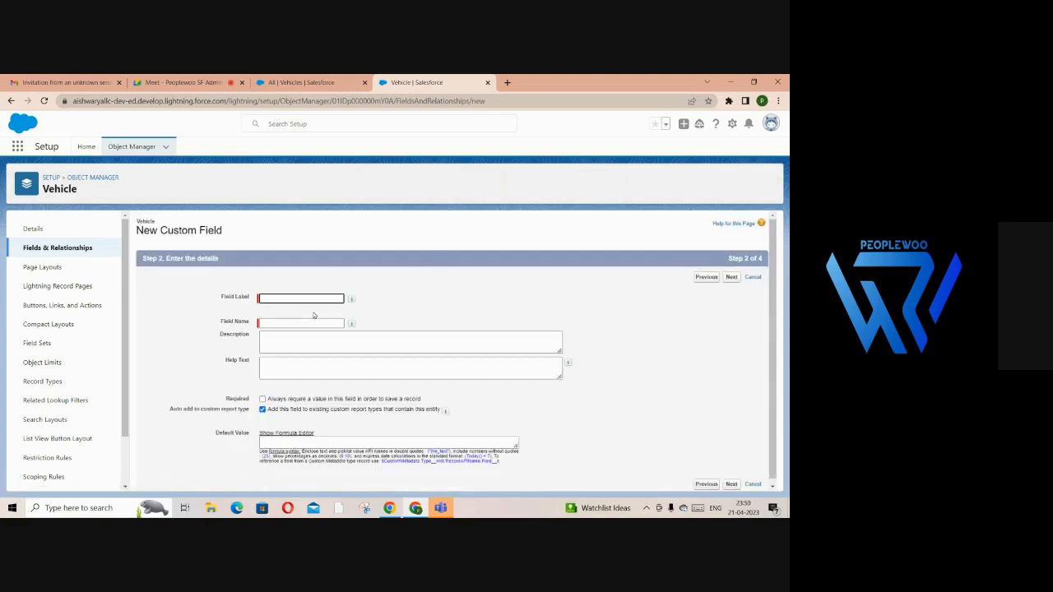
Label the date field Purchase Year and enter "Year of purchase of the vehicle" as both its description and help text
left_click(313, 298)
type("Purchase Year")
left_click(301, 323)
left_click(304, 344)
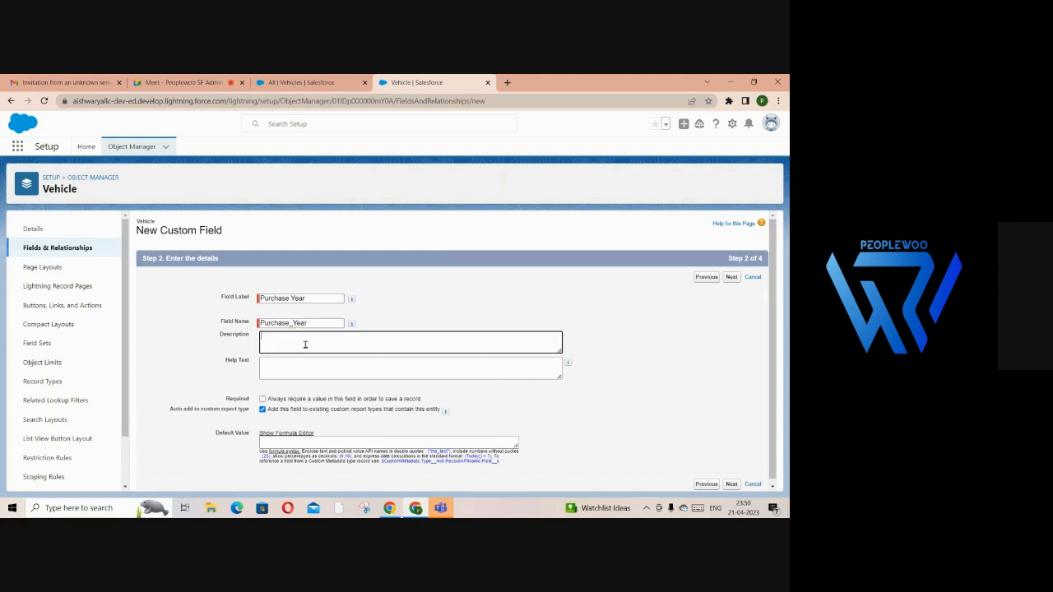
type("Year of purchase of the vehicle")
left_click(320, 367)
left_click(378, 335)
key("ctrl+a")
key("ctrl+c")
left_click(291, 370)
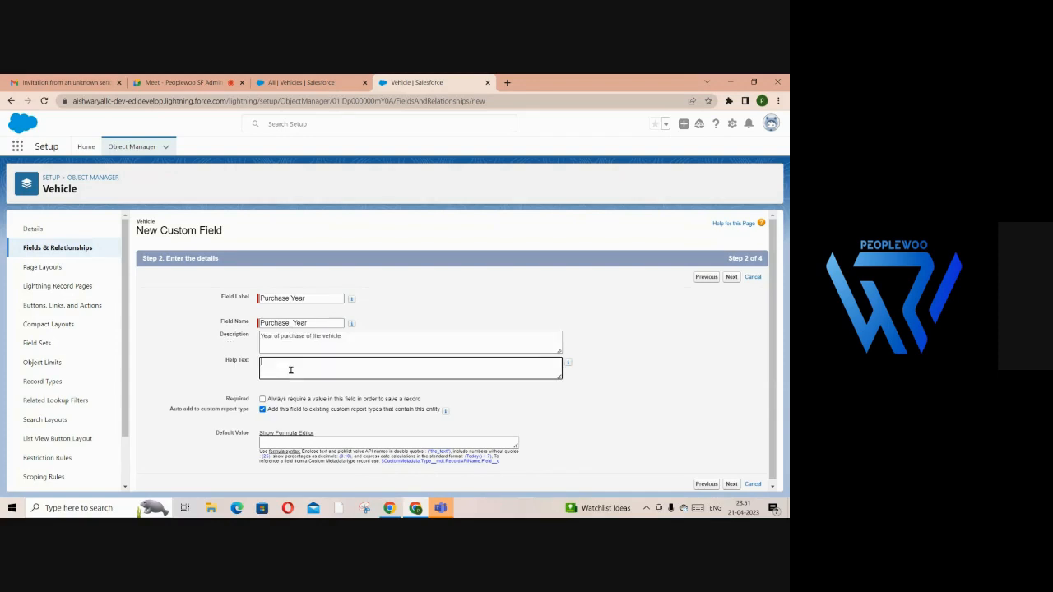
key("ctrl+v")
Review the fields on a new Vehicle record form in the Sales app, cancel it, and return to the custom field setup
left_click(304, 82)
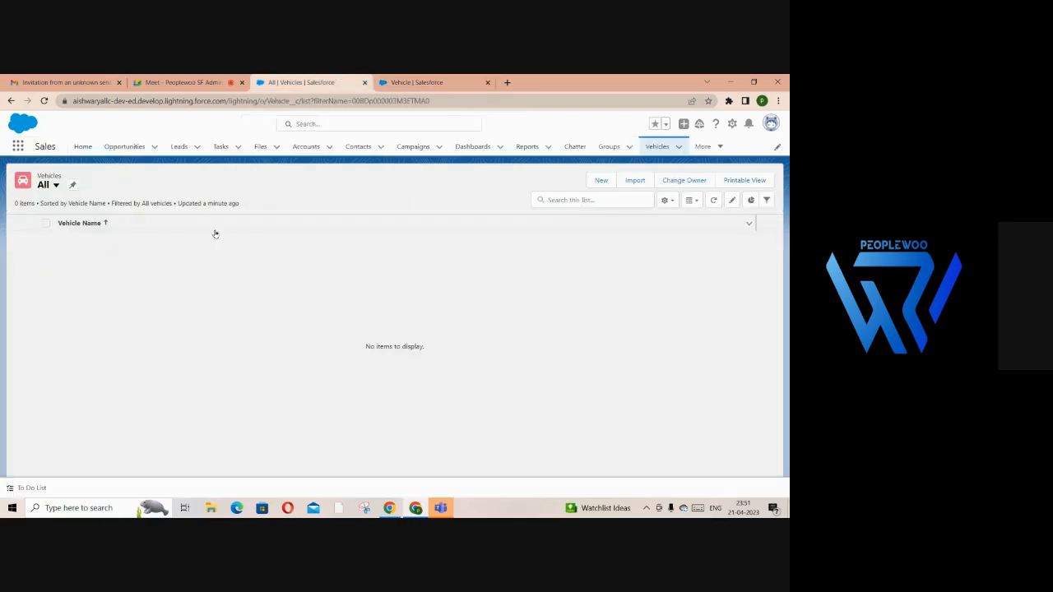
left_click(603, 180)
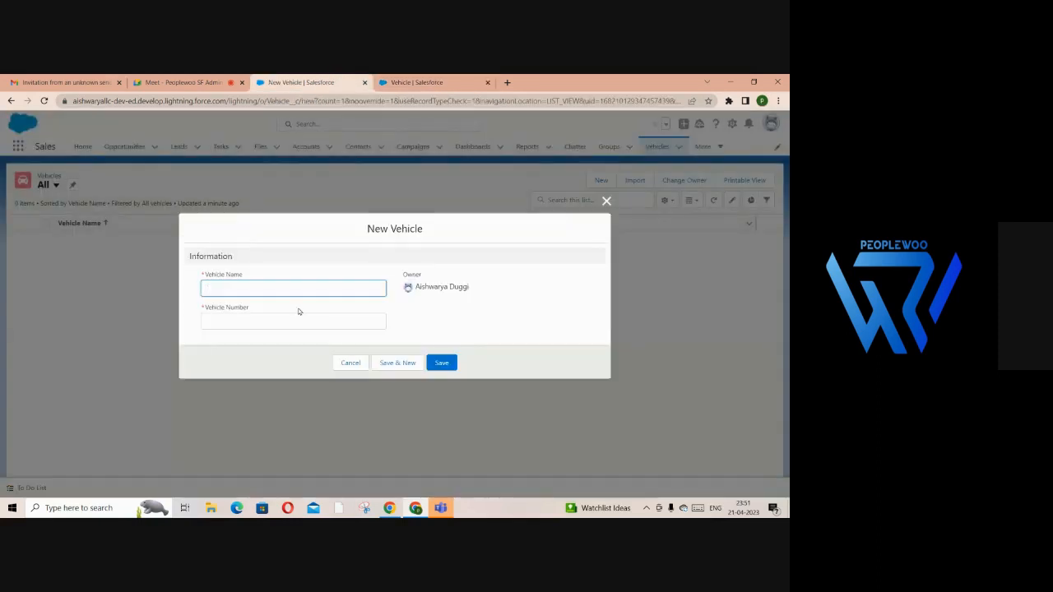
left_click(351, 363)
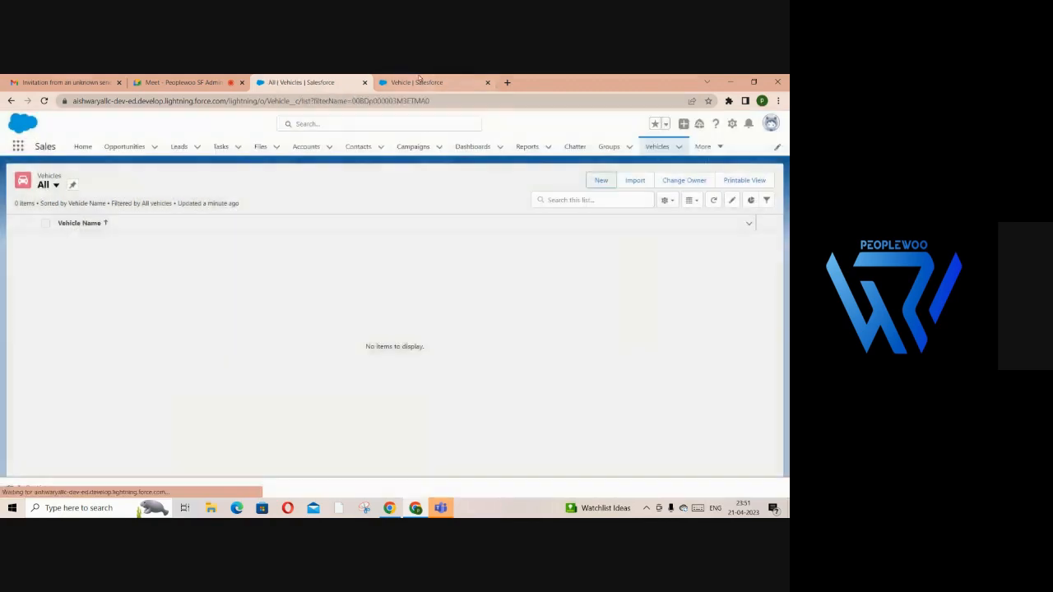
left_click(399, 82)
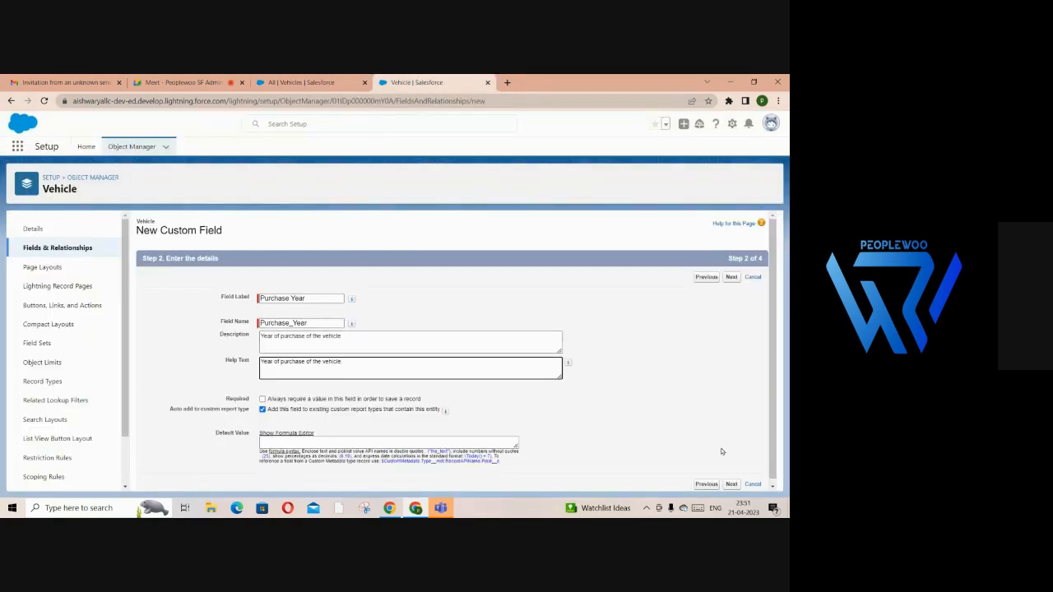
Accept the default profile visibility and Vehicle Layout for Purchase Year, and save the field
left_click(731, 483)
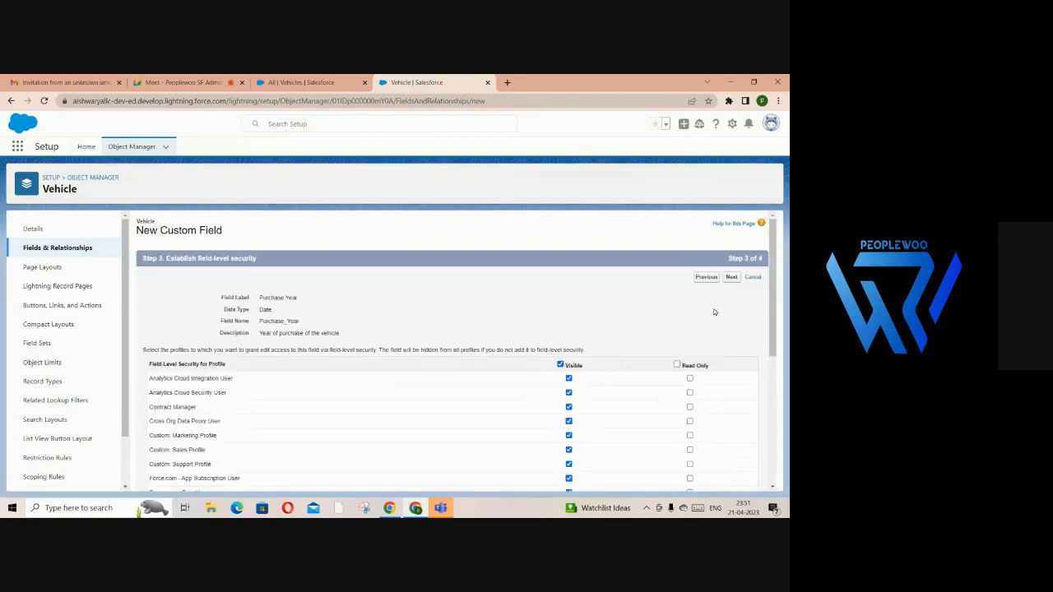
left_click(731, 277)
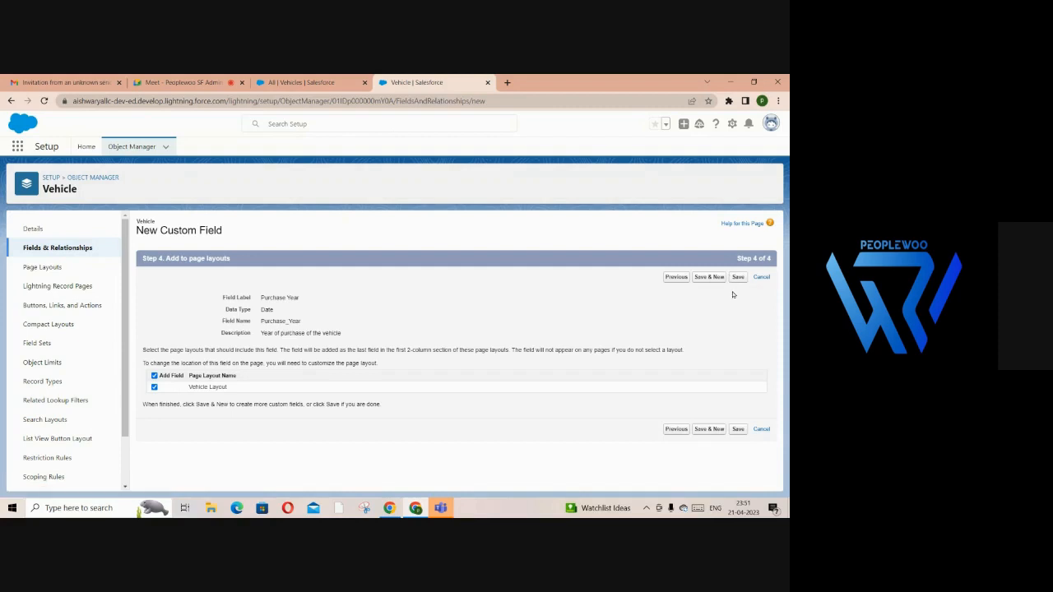
left_click(738, 277)
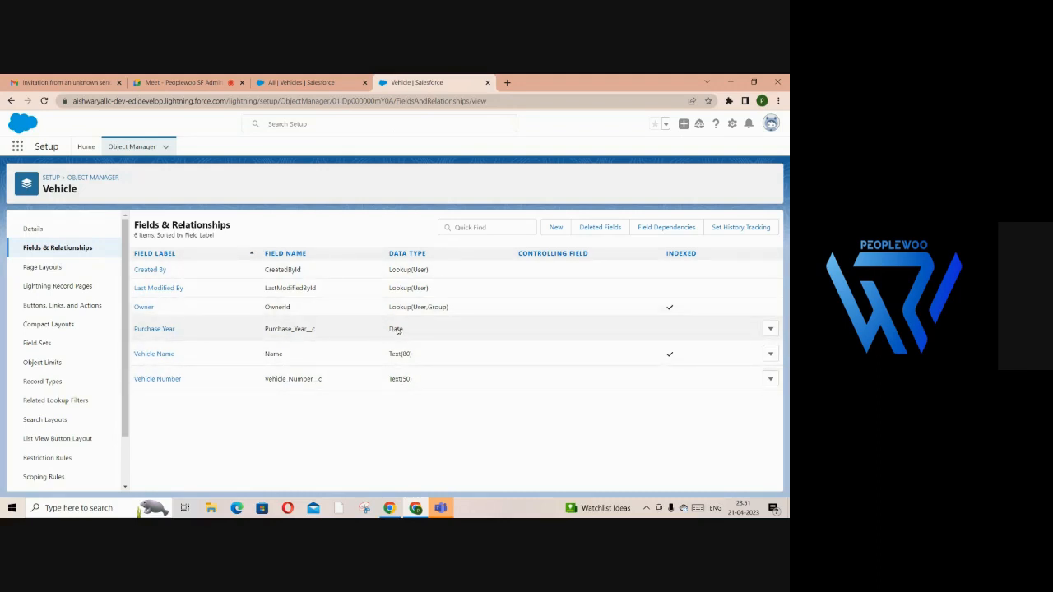
Reload the Vehicles list in the Sales app and open a new Vehicle record form to check for the Purchase Year field
left_click(301, 82)
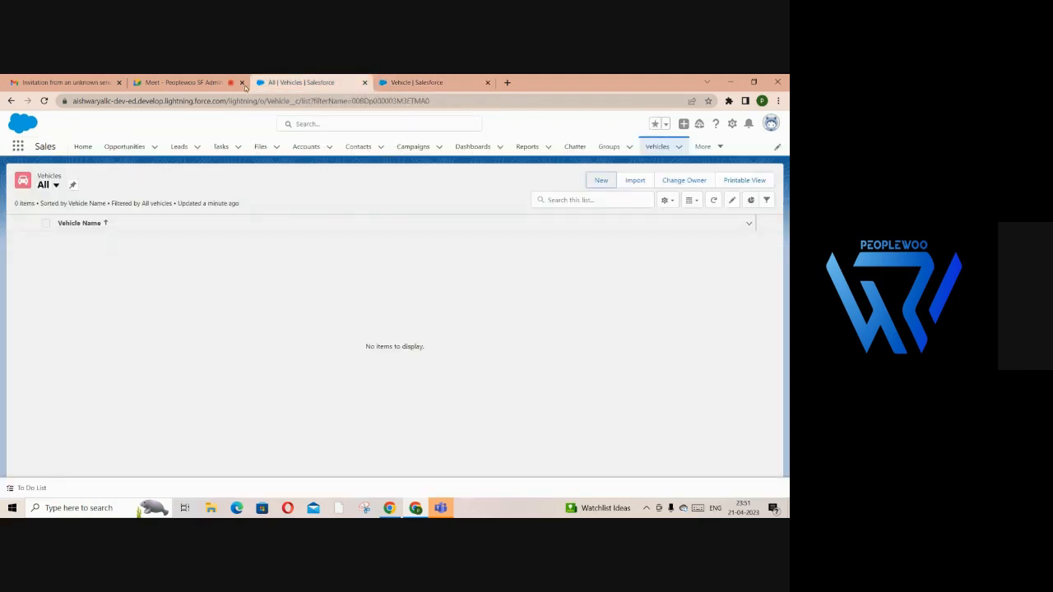
left_click(44, 101)
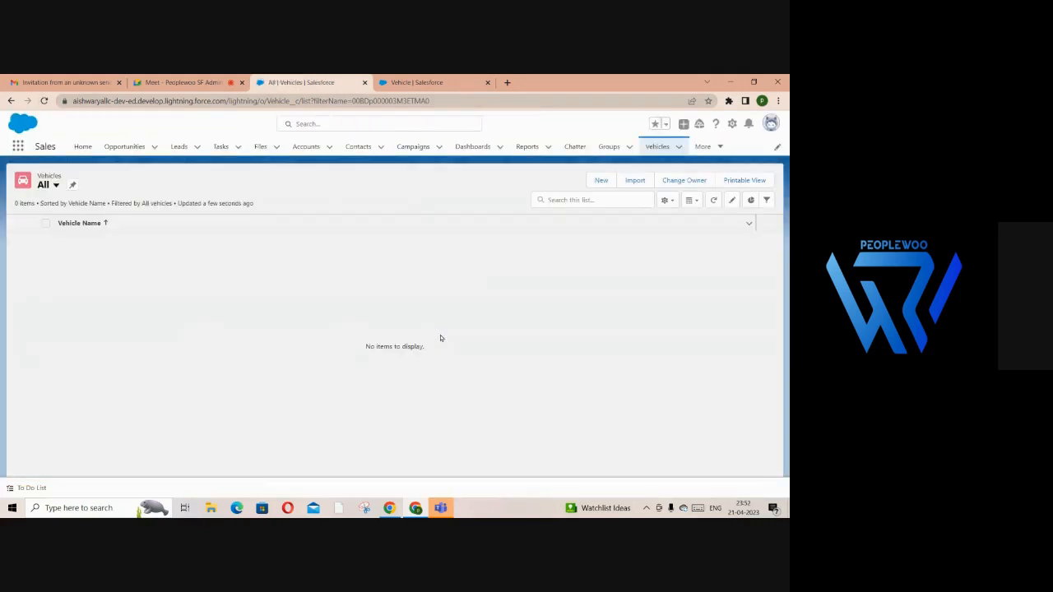
left_click(602, 181)
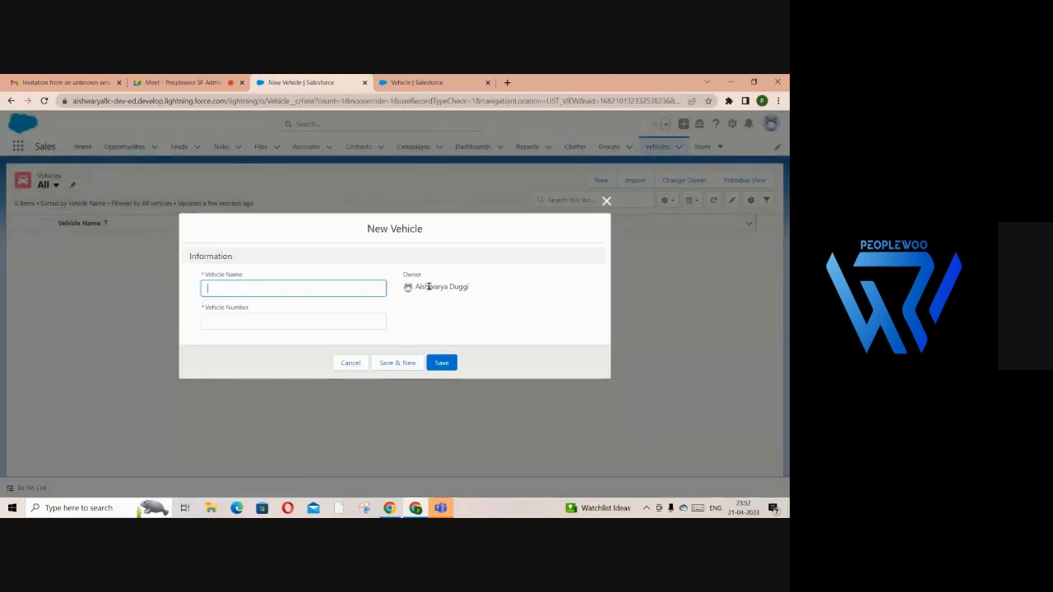
Return to the Vehicle object's fields in Setup and start a new custom field of type Picklist
left_click(417, 82)
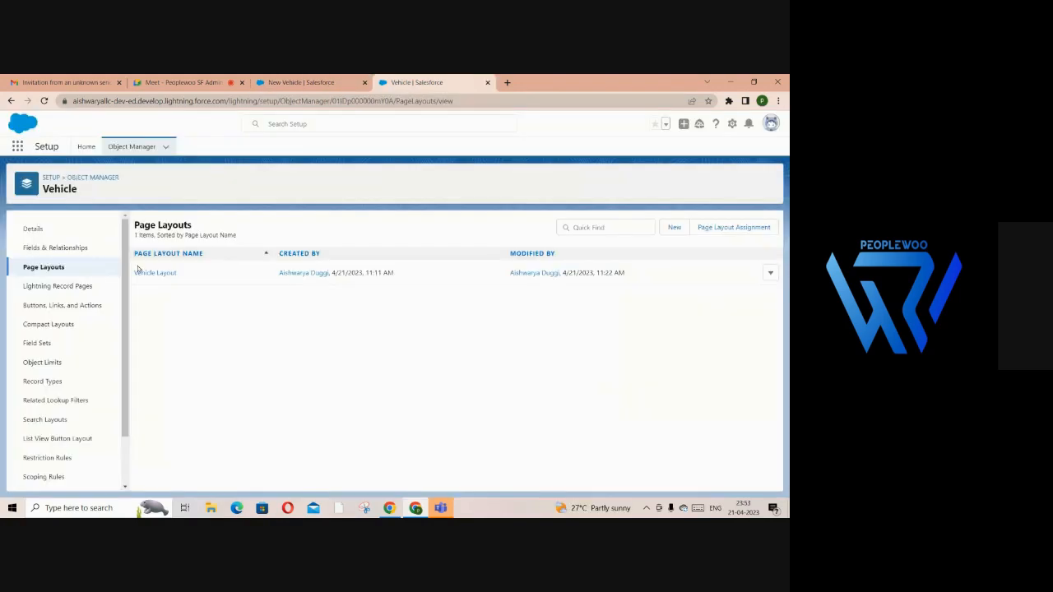
left_click(55, 249)
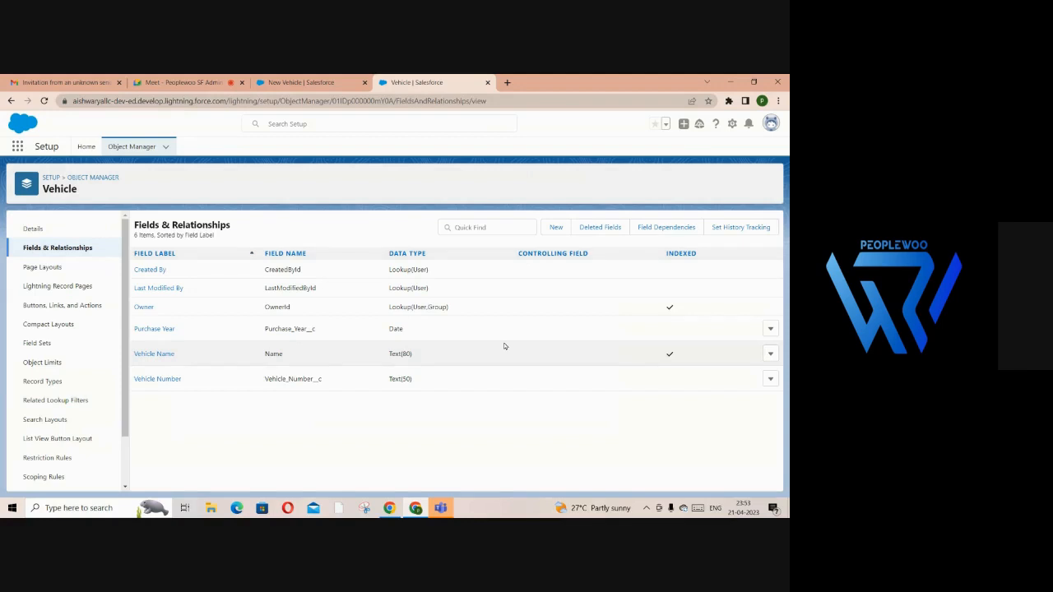
left_click(556, 227)
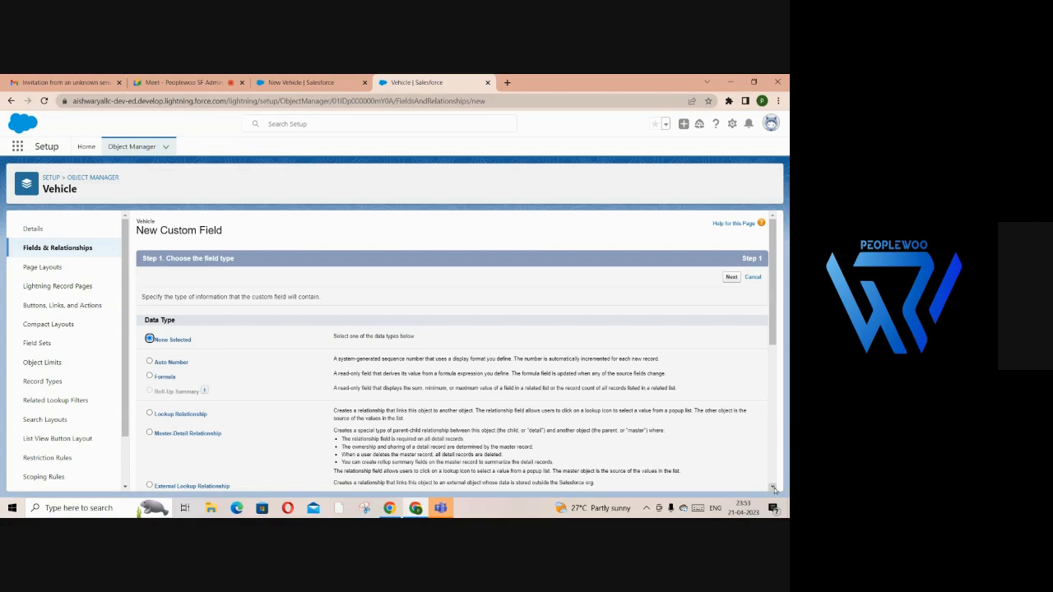
scroll(774, 489, "down", 10)
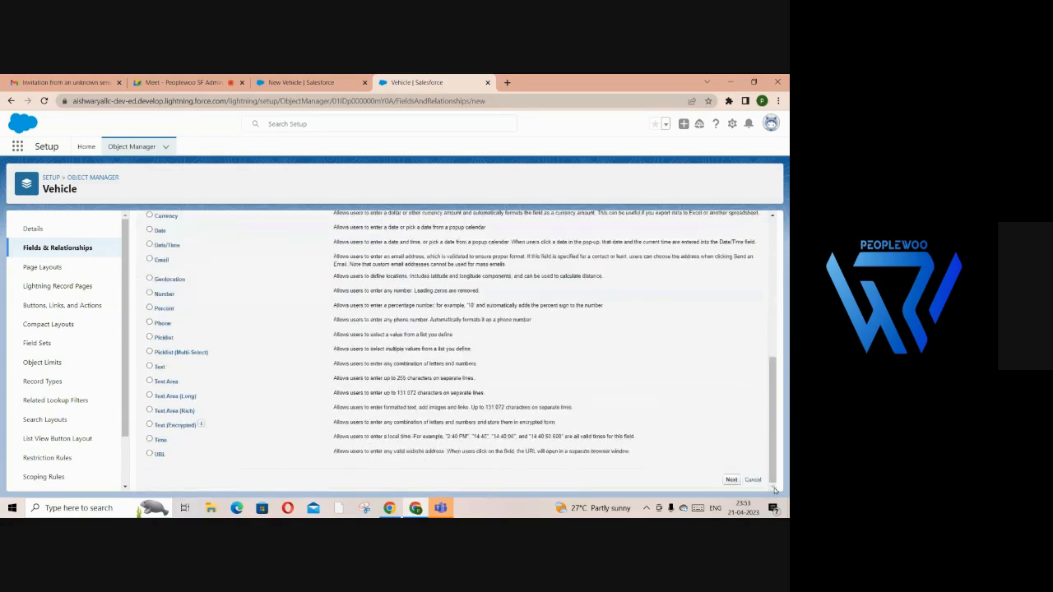
left_click(150, 337)
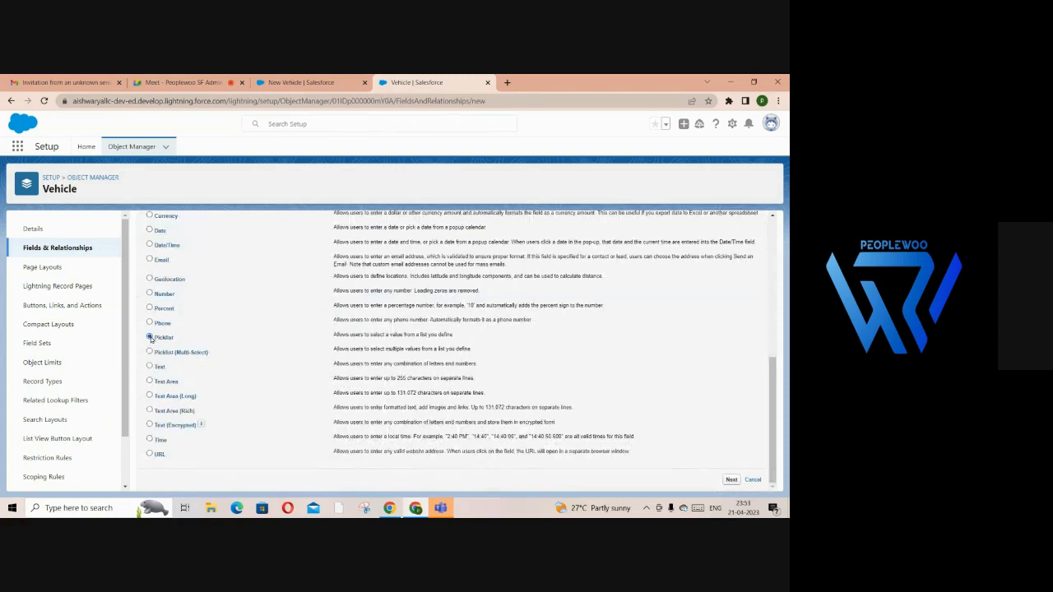
left_click(731, 479)
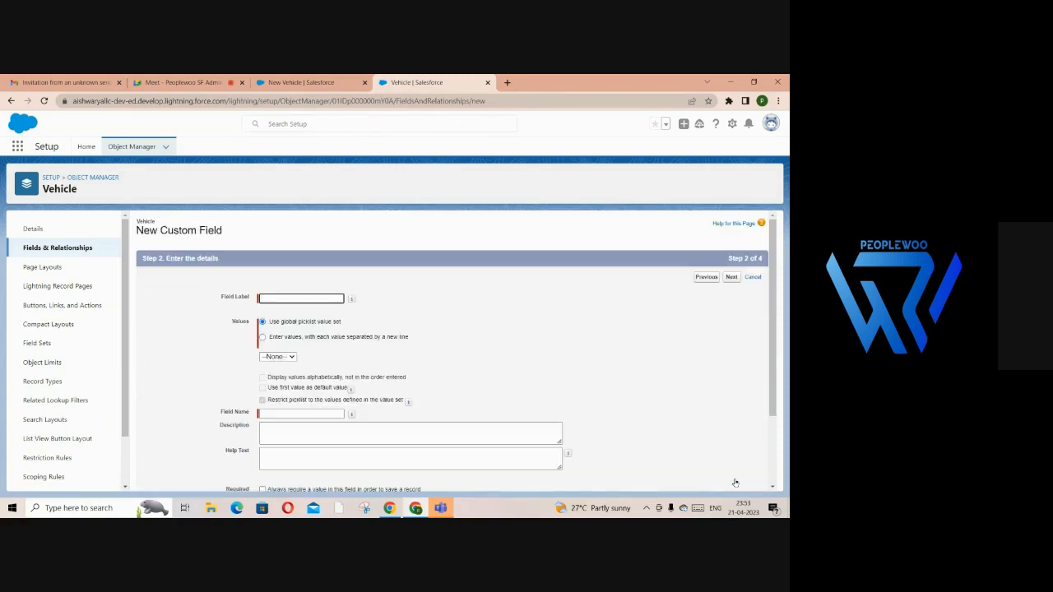
Label the picklist field "Is your vehicle insured?" and define its own values Yes and No on separate lines
left_click(297, 298)
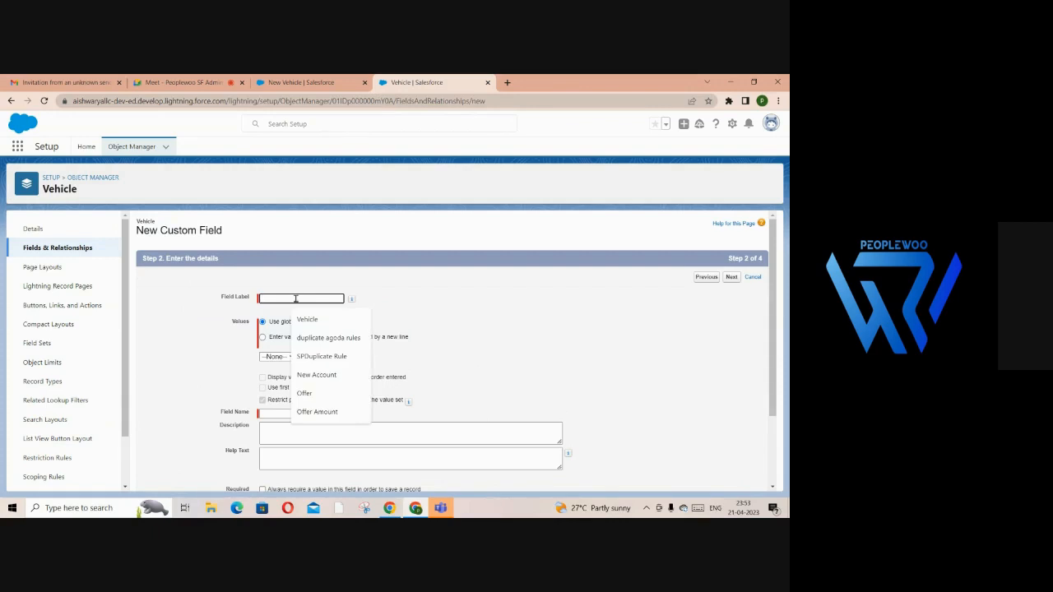
type("Is")
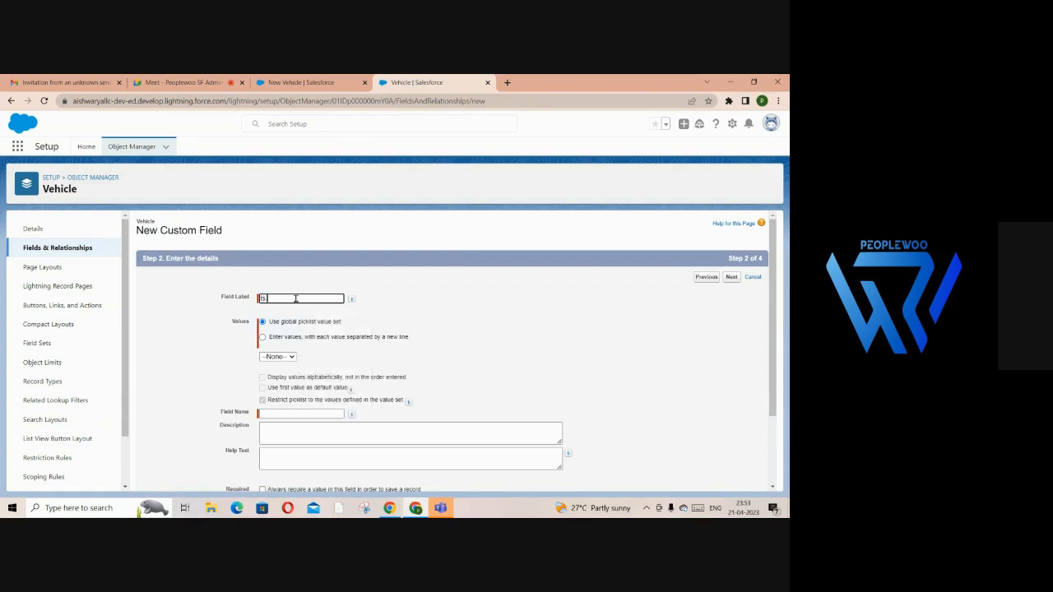
type(" your vehicle insured?")
left_click(397, 324)
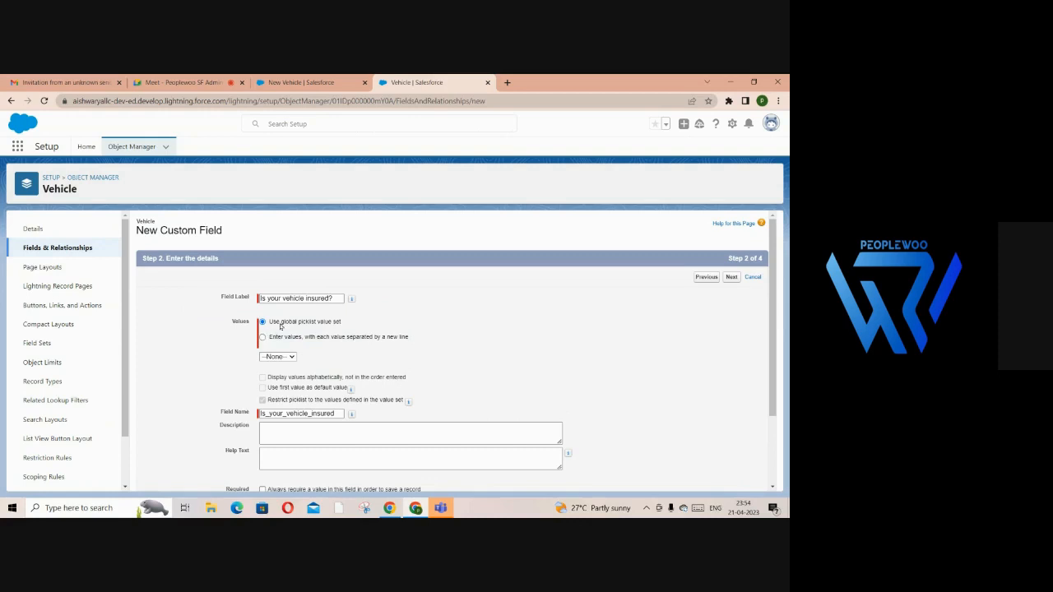
left_click(262, 337)
left_click(305, 371)
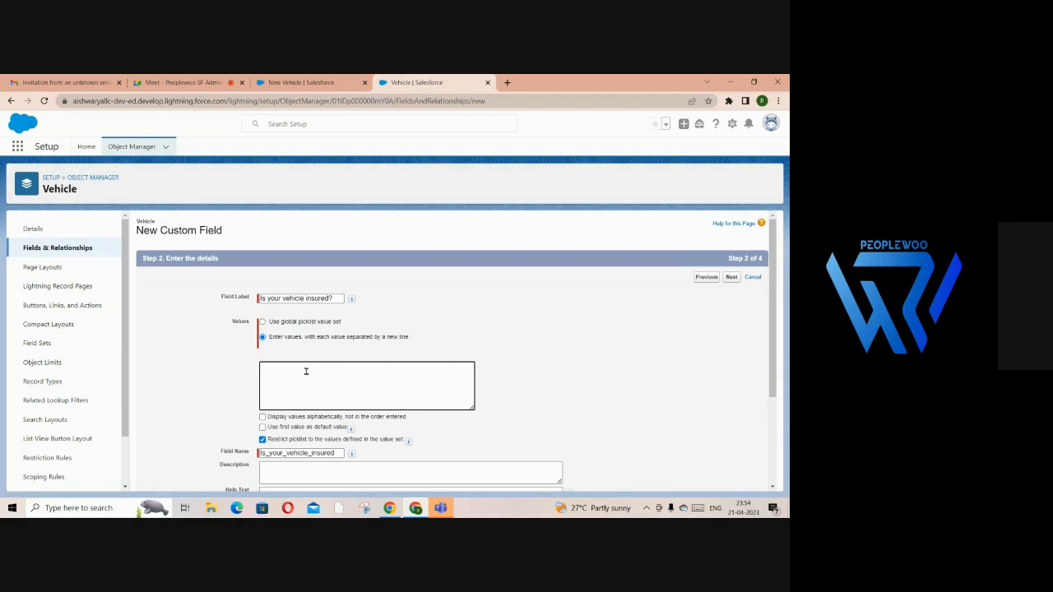
type("es ")
type("N")
type("o")
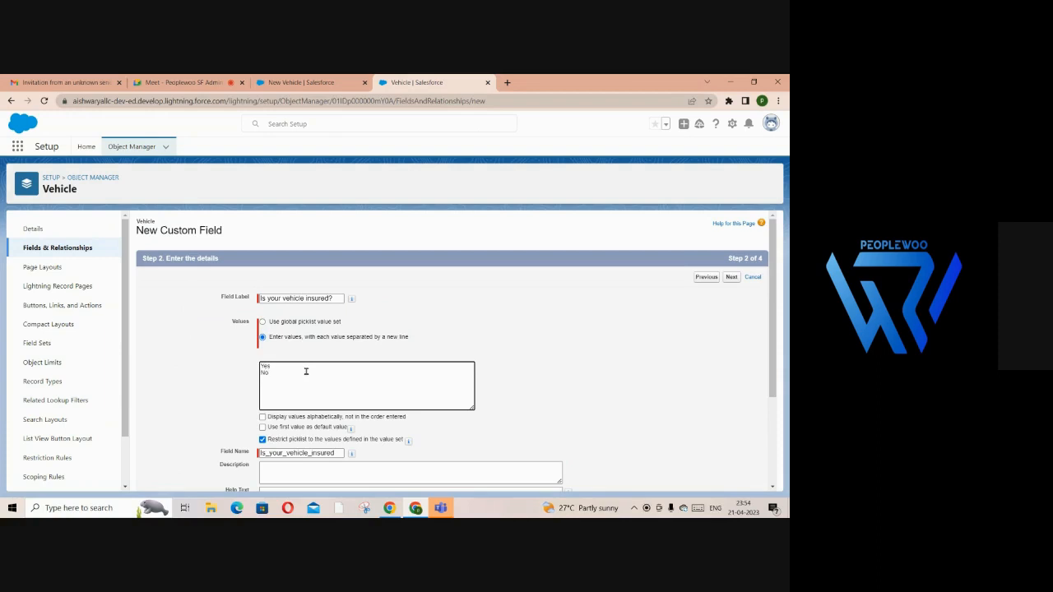
Make the insurance picklist visible to all profiles, keep it on the Vehicle Layout, and save the field
left_click_drag(772, 401, 771, 490)
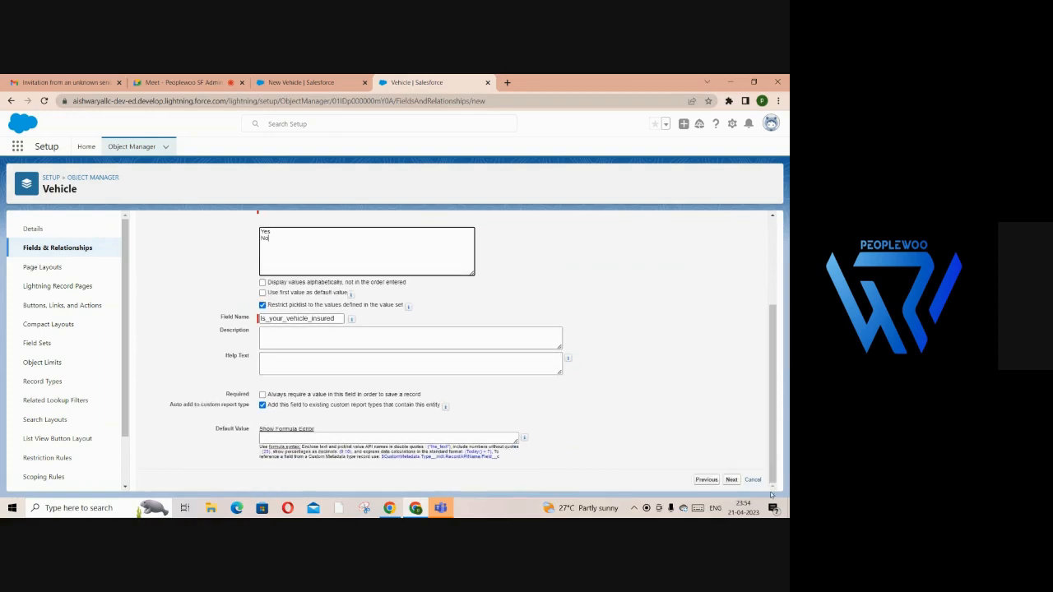
left_click(732, 480)
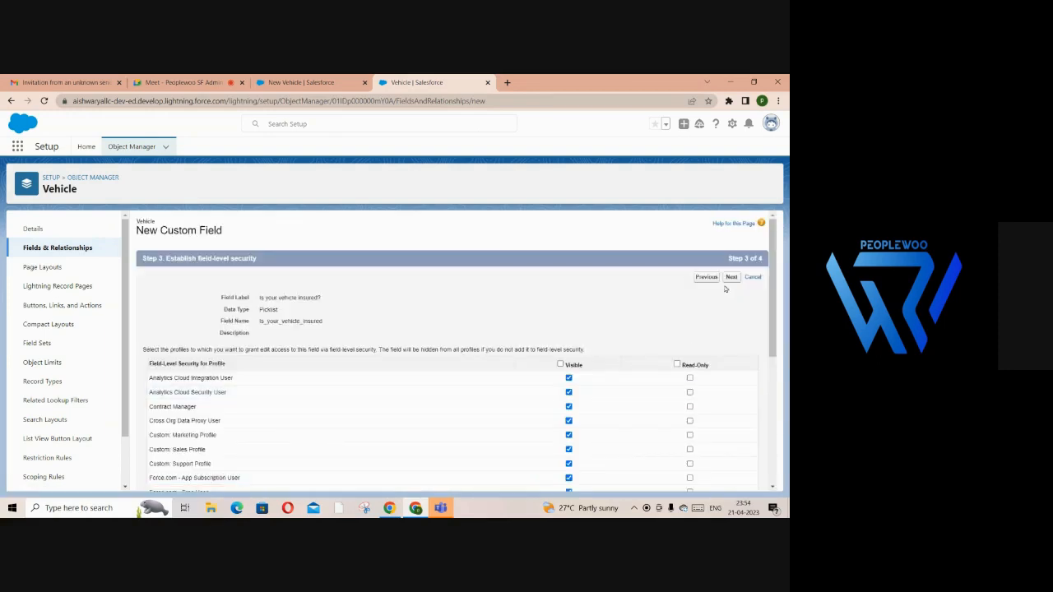
left_click(561, 364)
left_click(731, 277)
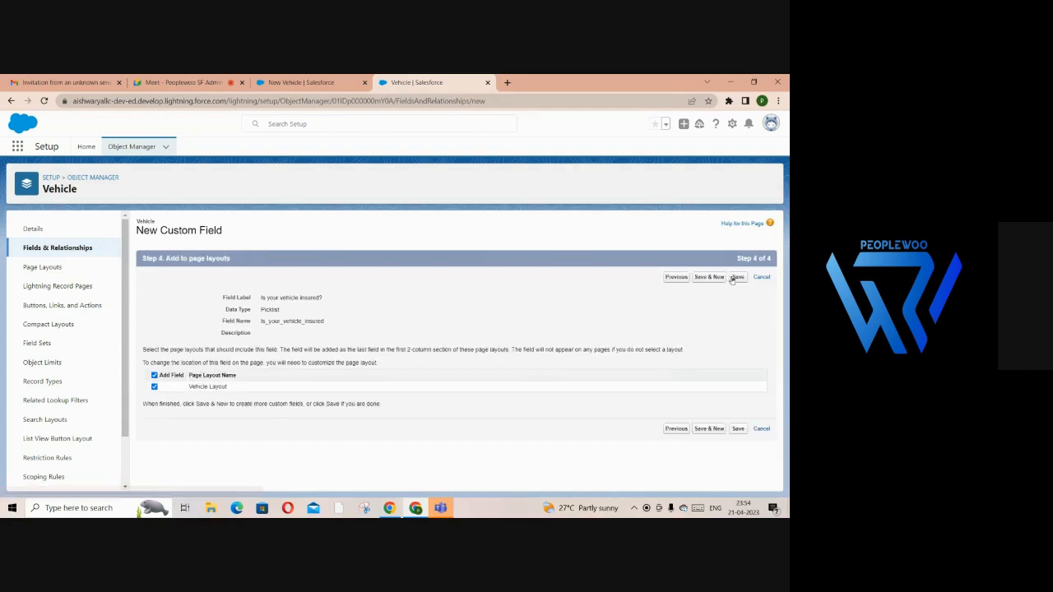
left_click(738, 277)
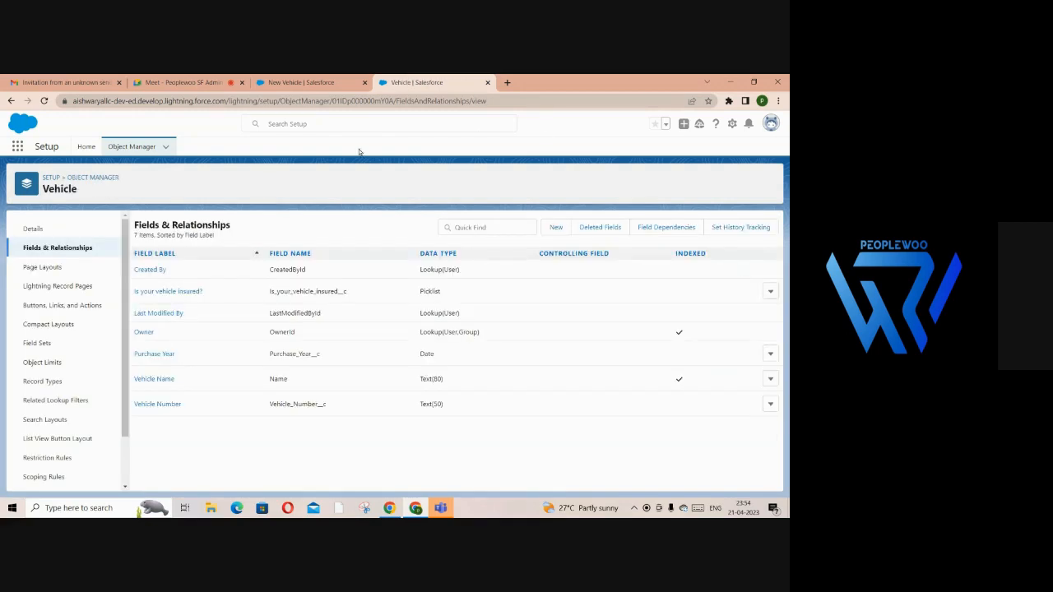
Reload the Vehicles list in the Sales app, inspect the insurance picklist's options in a new Vehicle form, and cancel the form
left_click(311, 81)
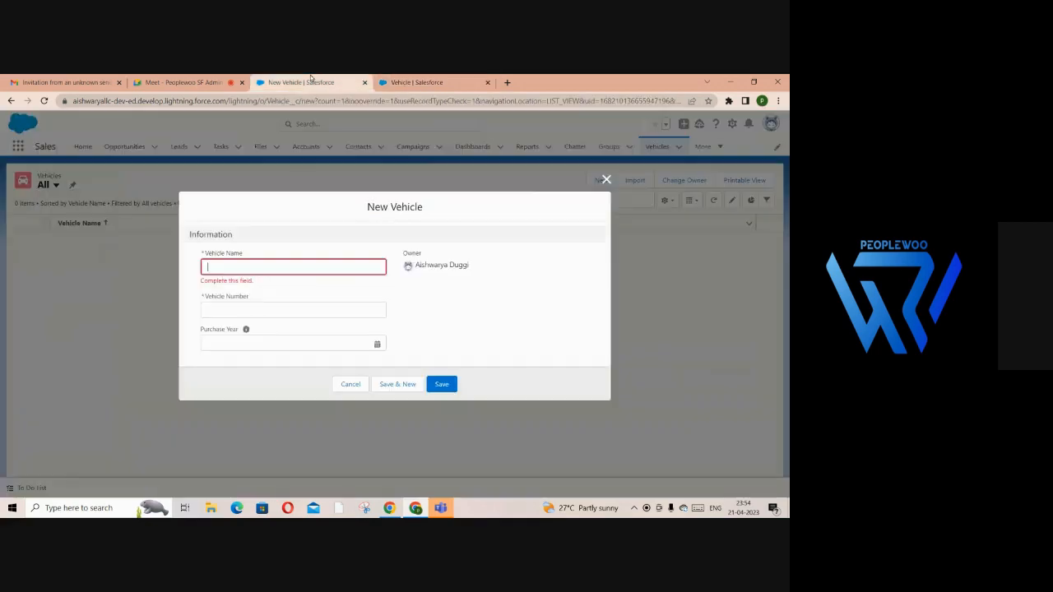
left_click(348, 385)
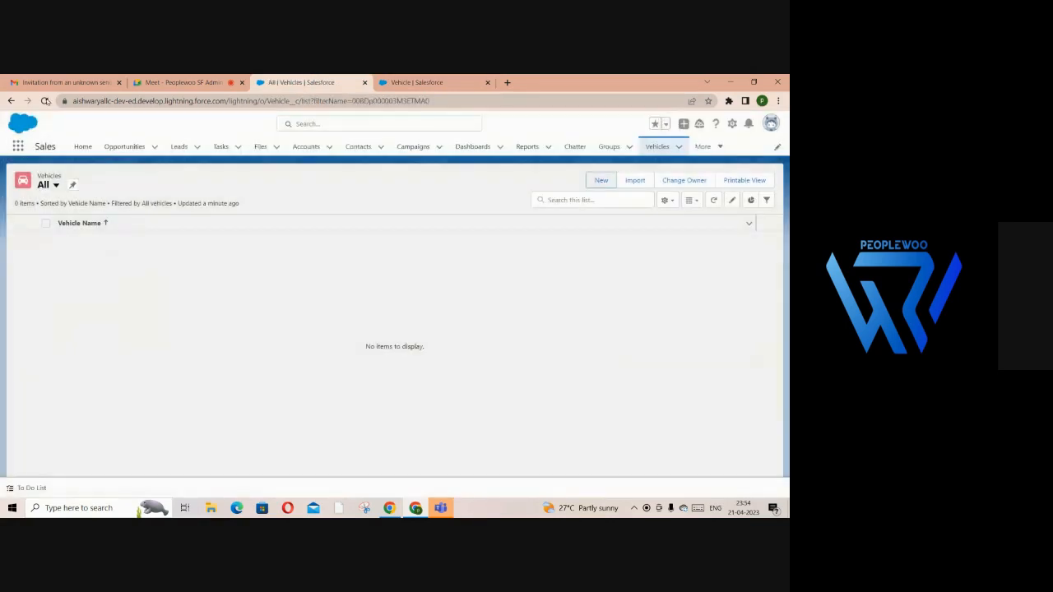
left_click(44, 100)
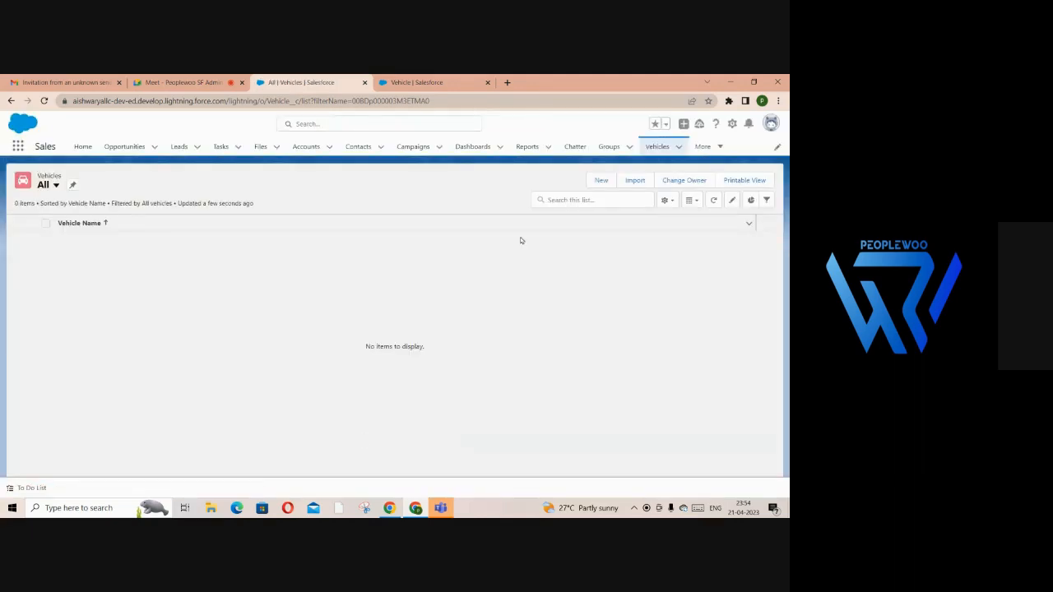
left_click(601, 180)
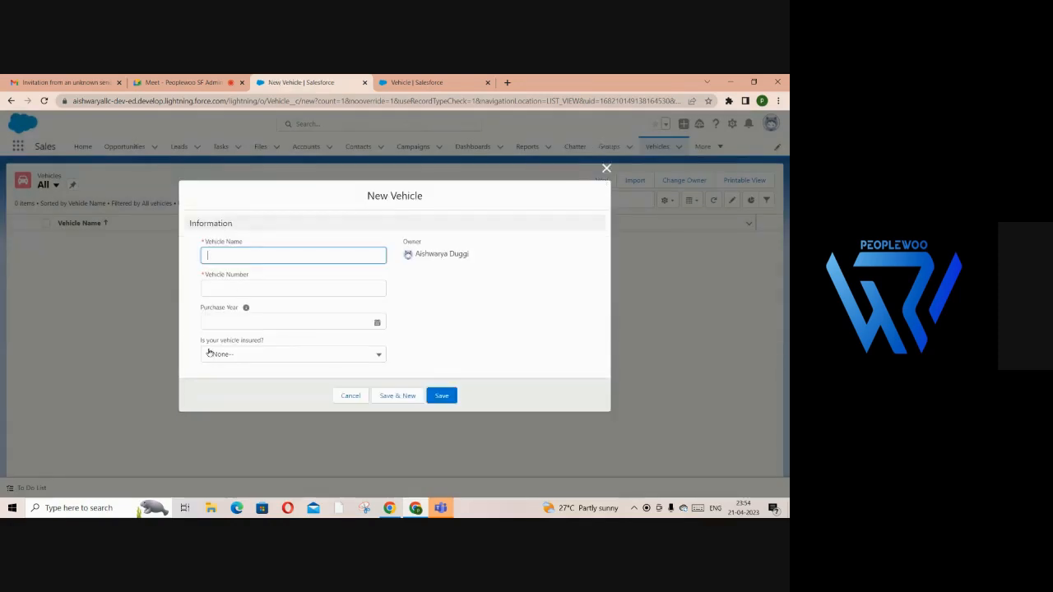
left_click(254, 355)
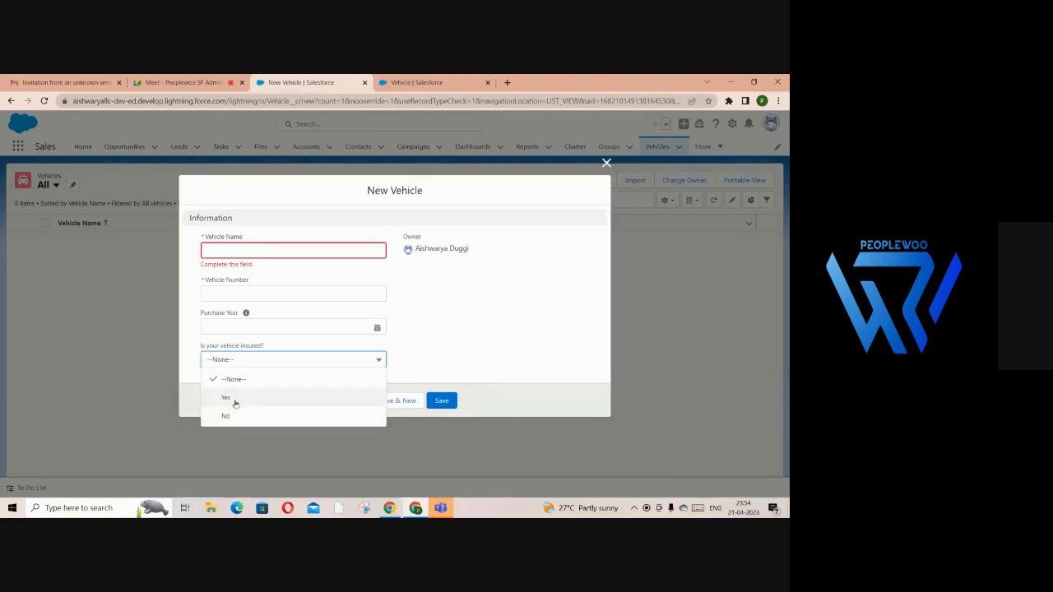
left_click(491, 324)
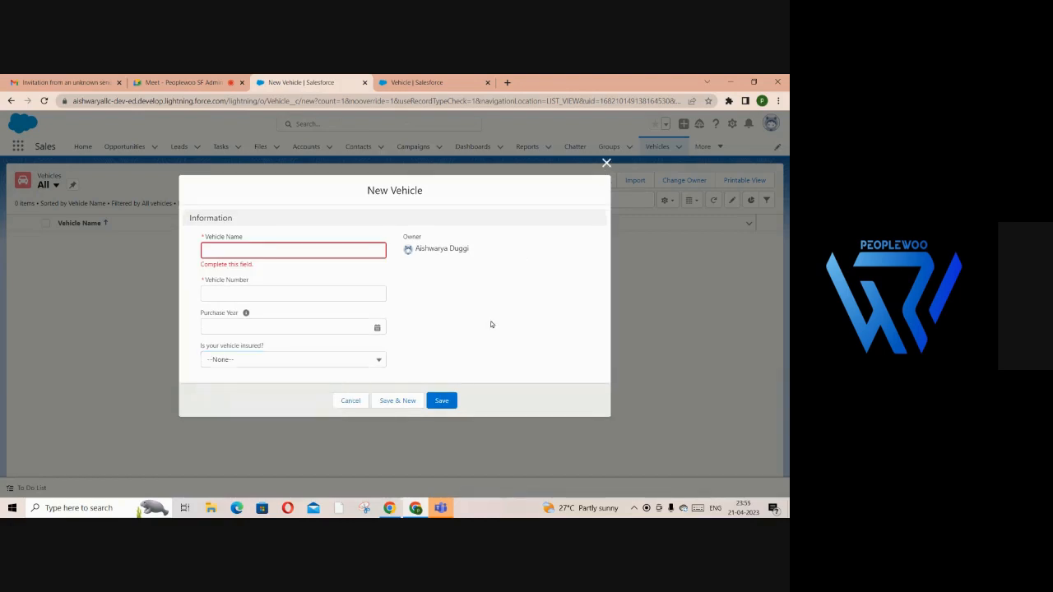
left_click(356, 401)
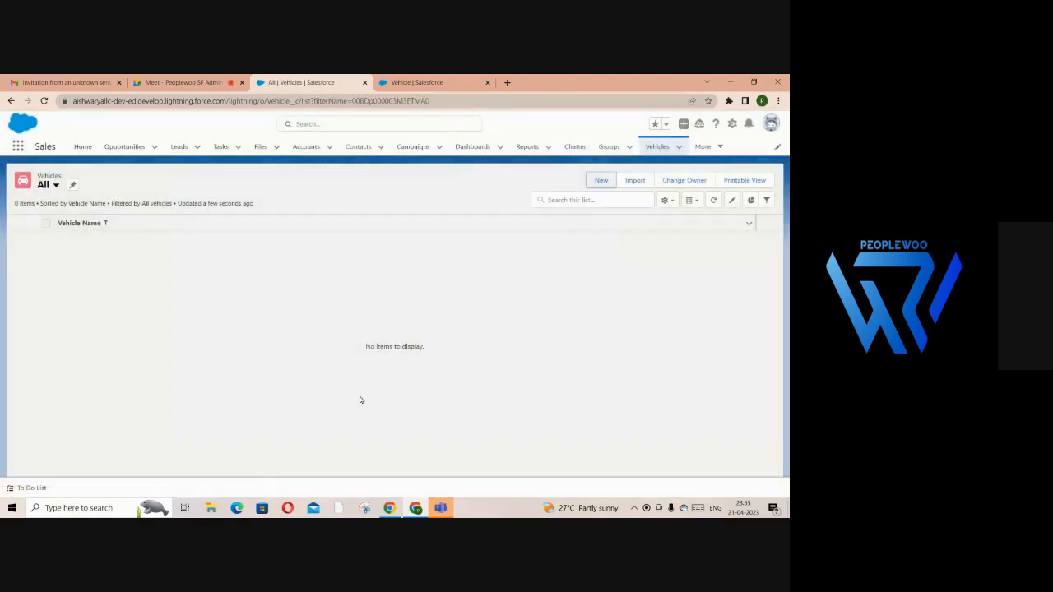
Switch to the Google Meet call and close its in-call messages
left_click(444, 82)
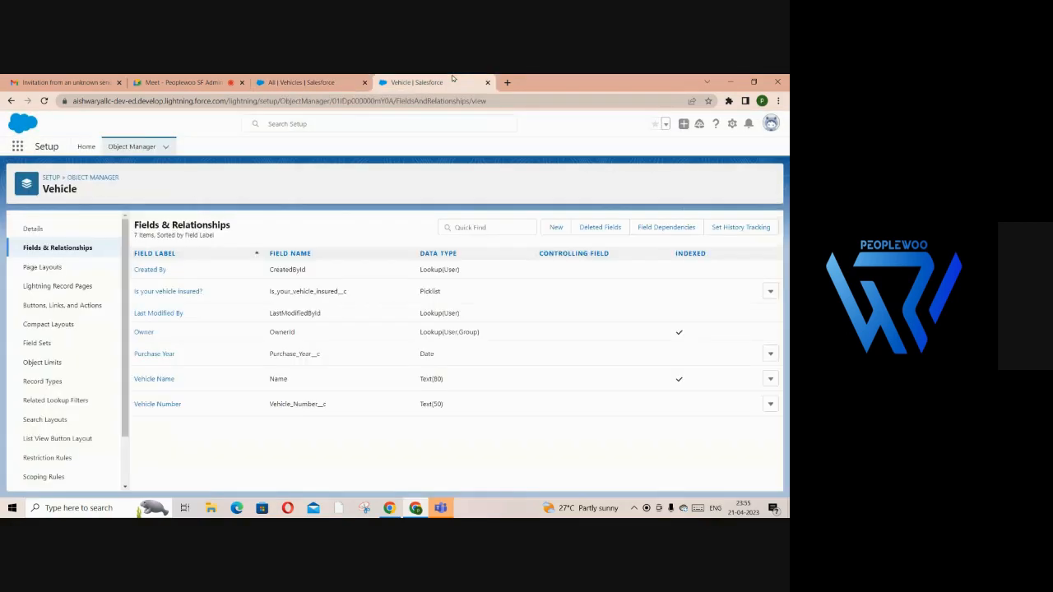
left_click(205, 82)
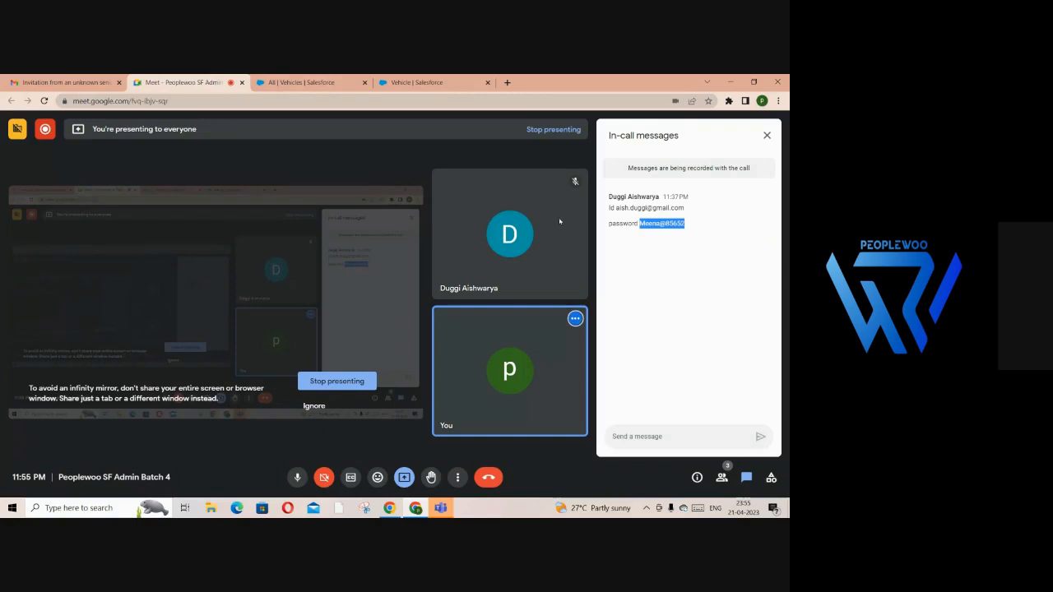
left_click(767, 136)
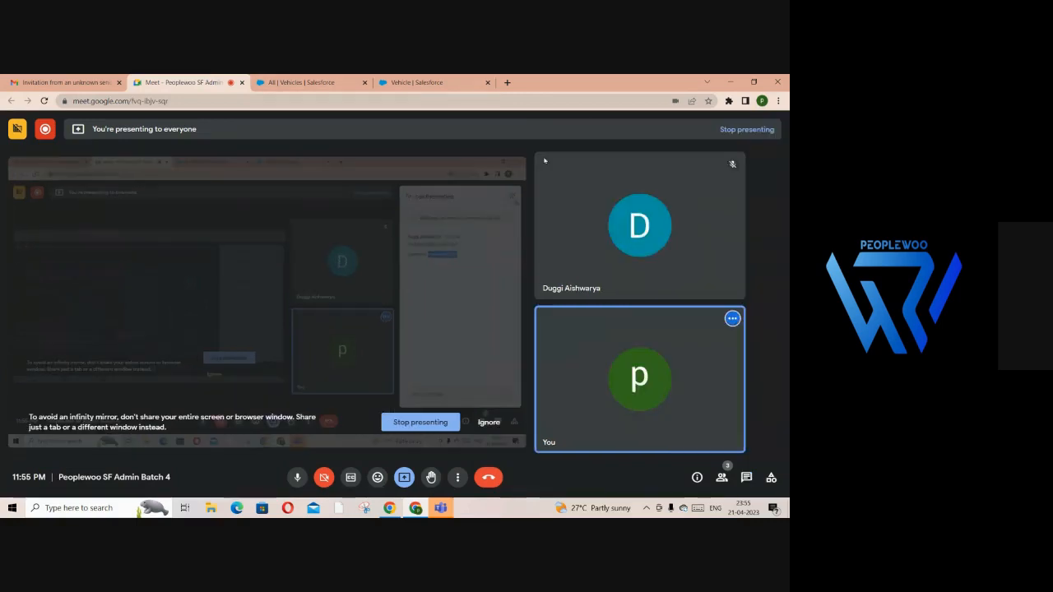
Return to the Vehicle object's fields in Setup and start a new custom field
left_click(426, 80)
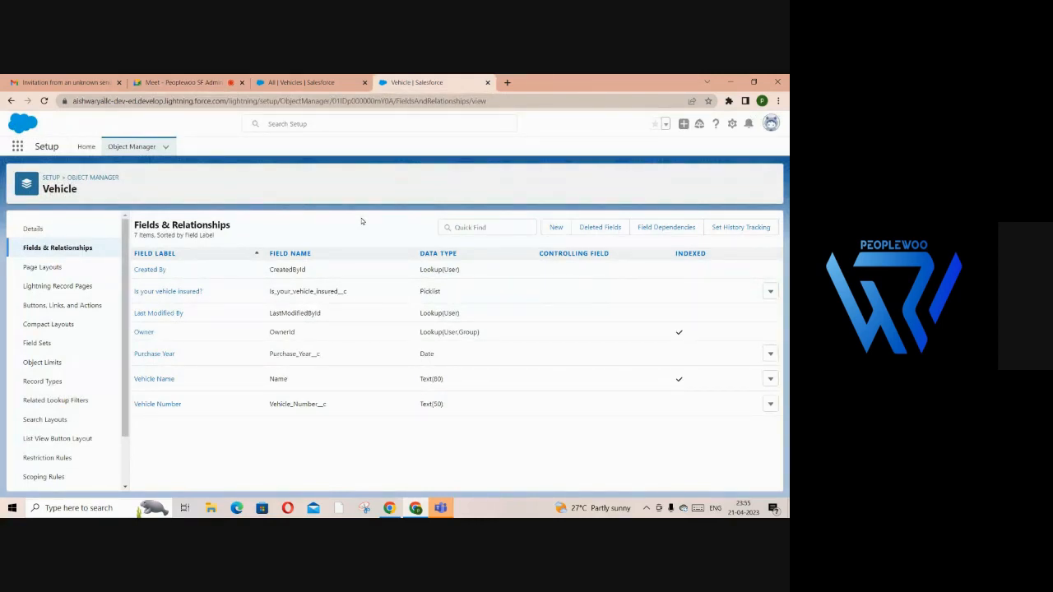
left_click(557, 228)
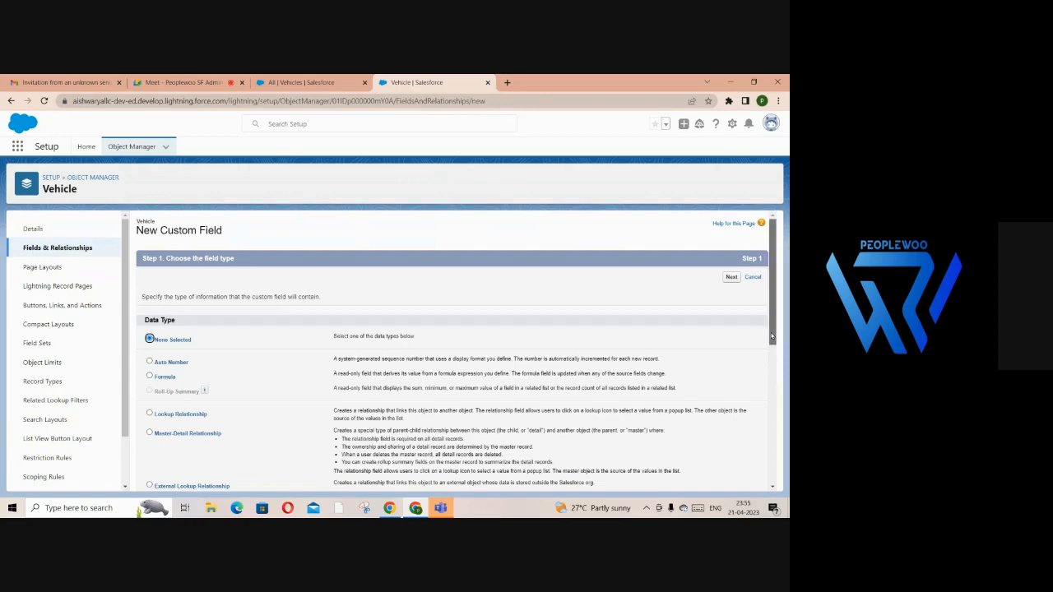
left_click_drag(773, 338, 774, 422)
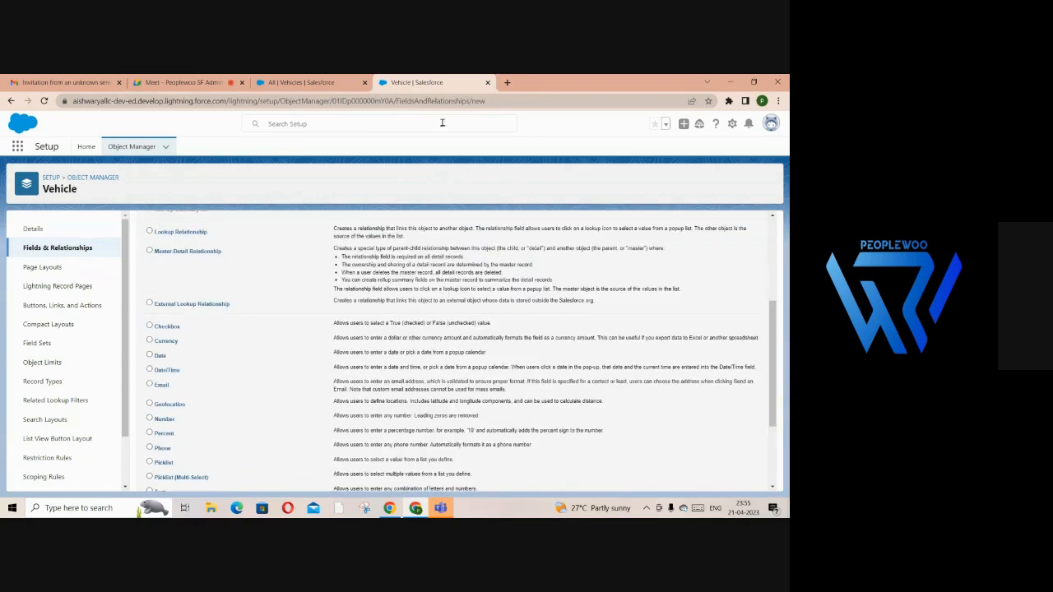
Open a new Vehicle record form in the Sales app to review its existing fields, and cancel it
left_click(300, 82)
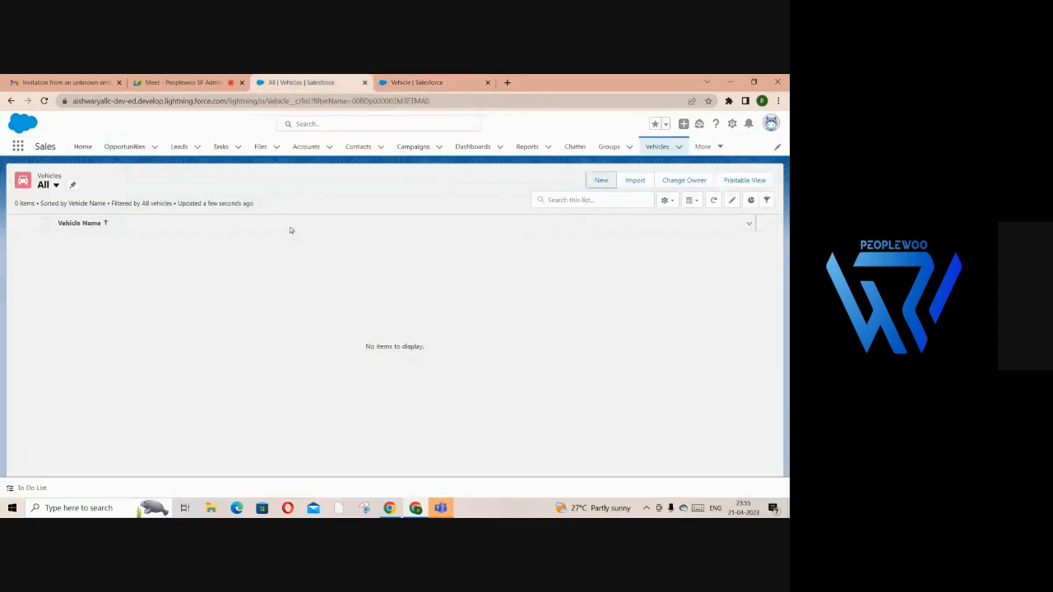
left_click(600, 182)
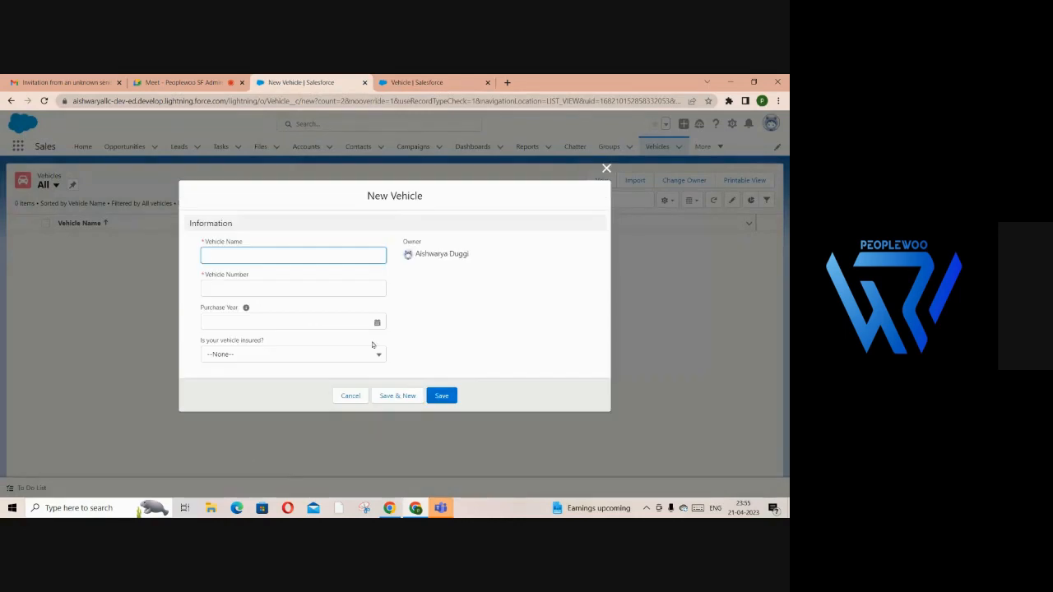
left_click(376, 322)
left_click(347, 401)
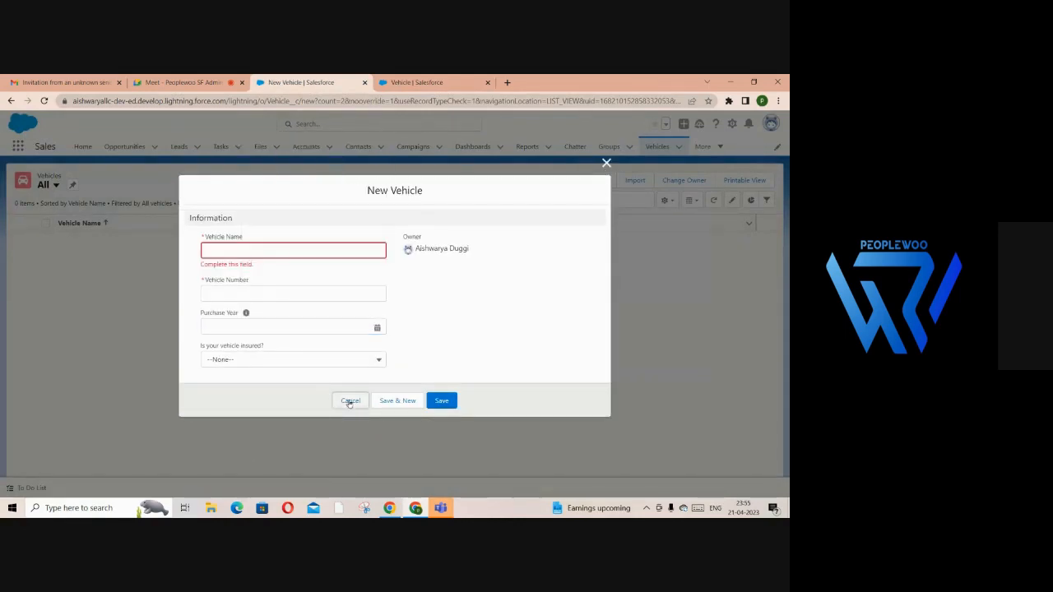
Choose Checkbox as the data type of the new Vehicle custom field in Setup and continue to its details
left_click(412, 82)
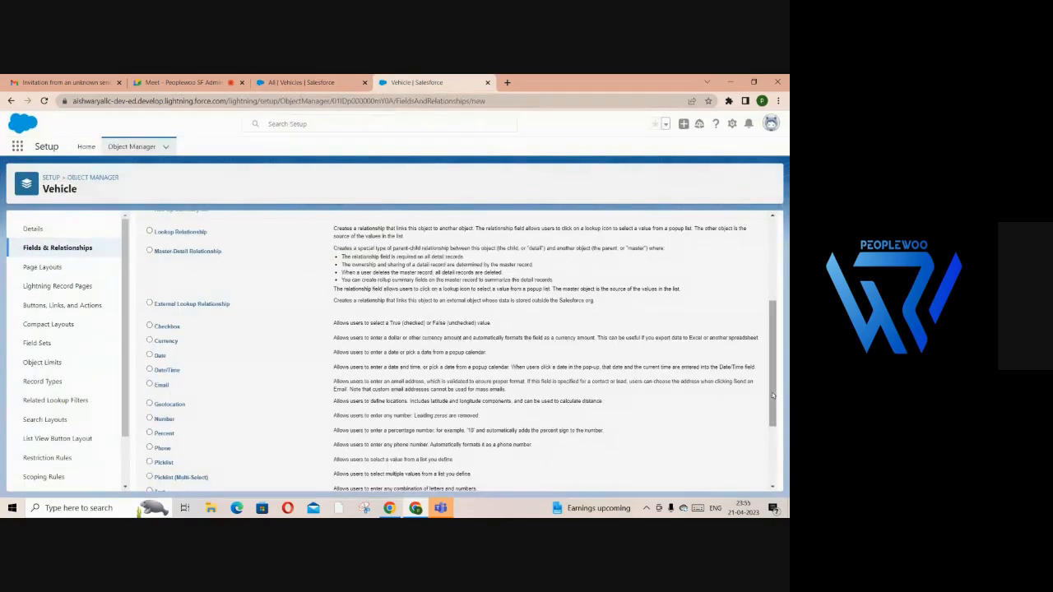
scroll(755, 465, "down", 2)
scroll(755, 465, "up", 5)
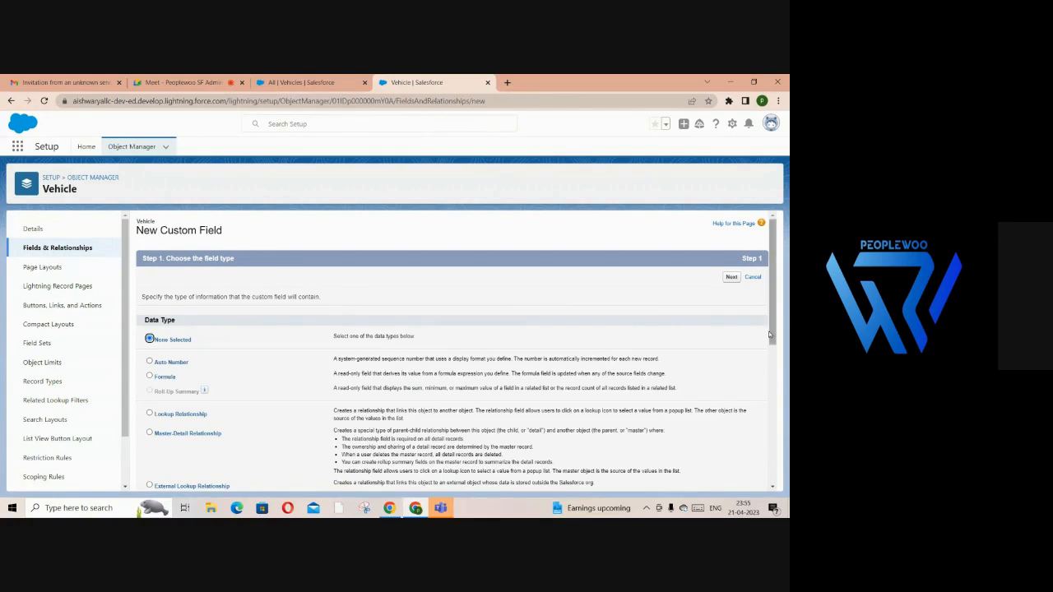
scroll(769, 334, "down", 2)
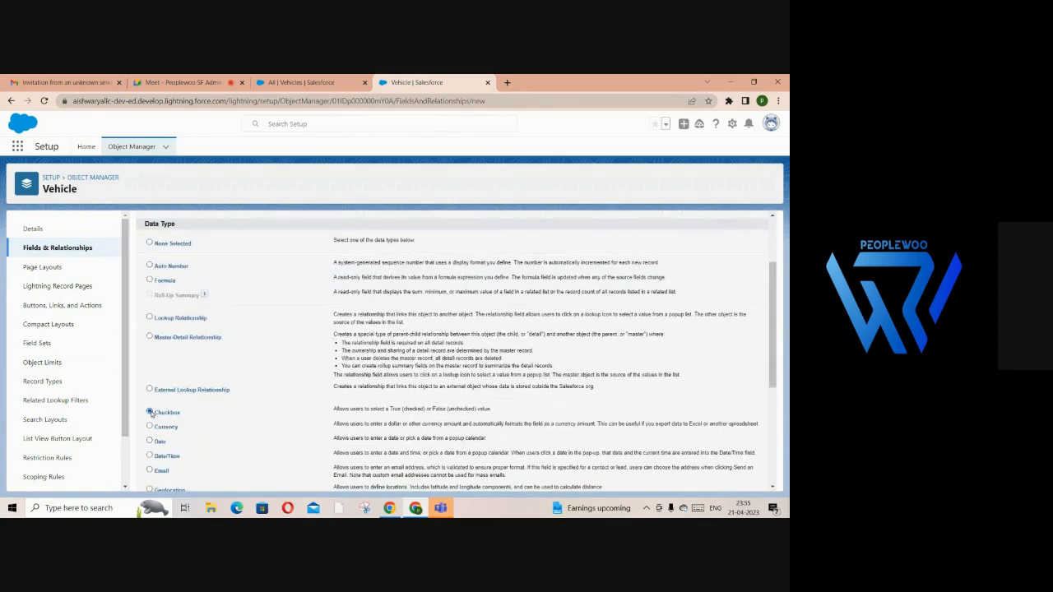
scroll(767, 249, "up", 2)
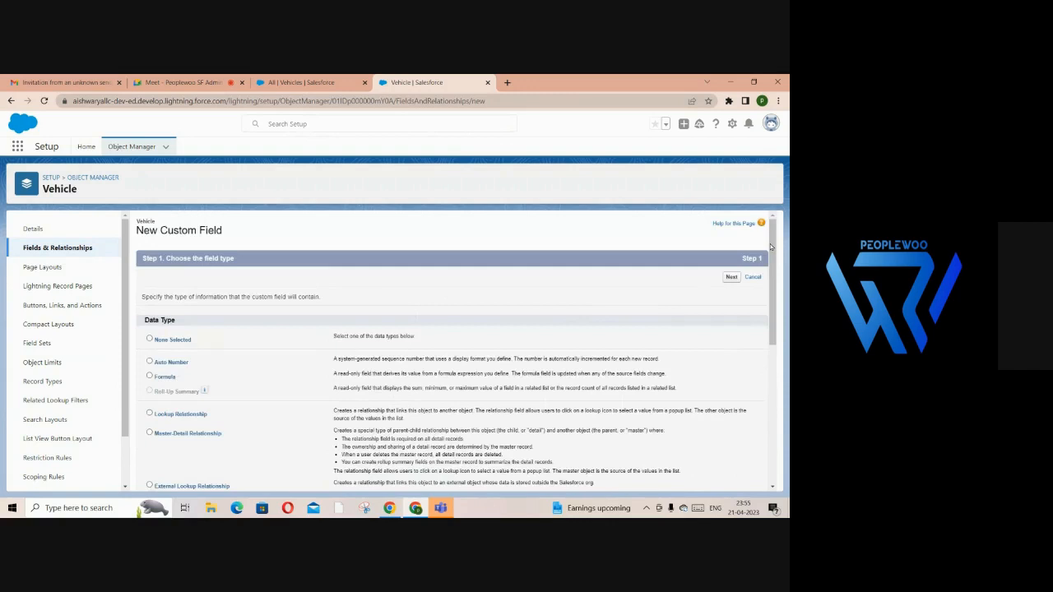
left_click(731, 277)
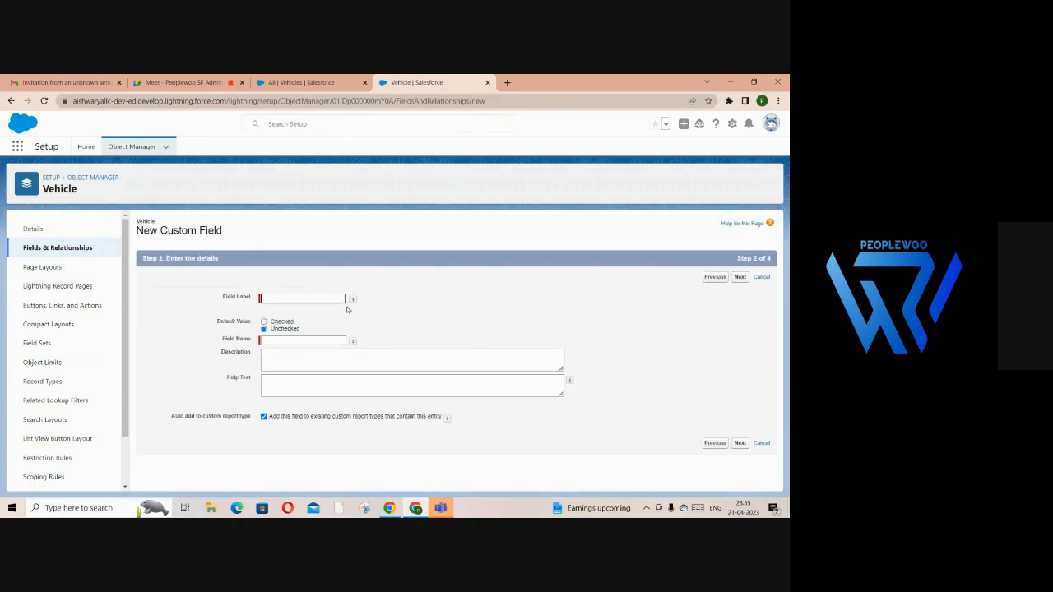
Label the checkbox field "Registered?" with the field name Registered, leaving its default value Unchecked
left_click(331, 299)
type("Re")
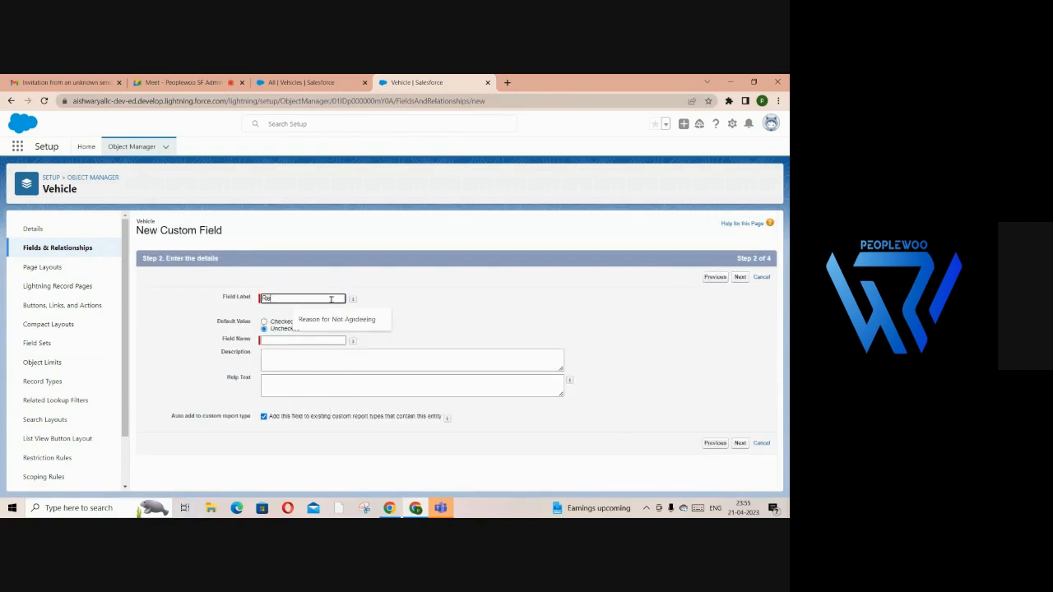
type("gistered?")
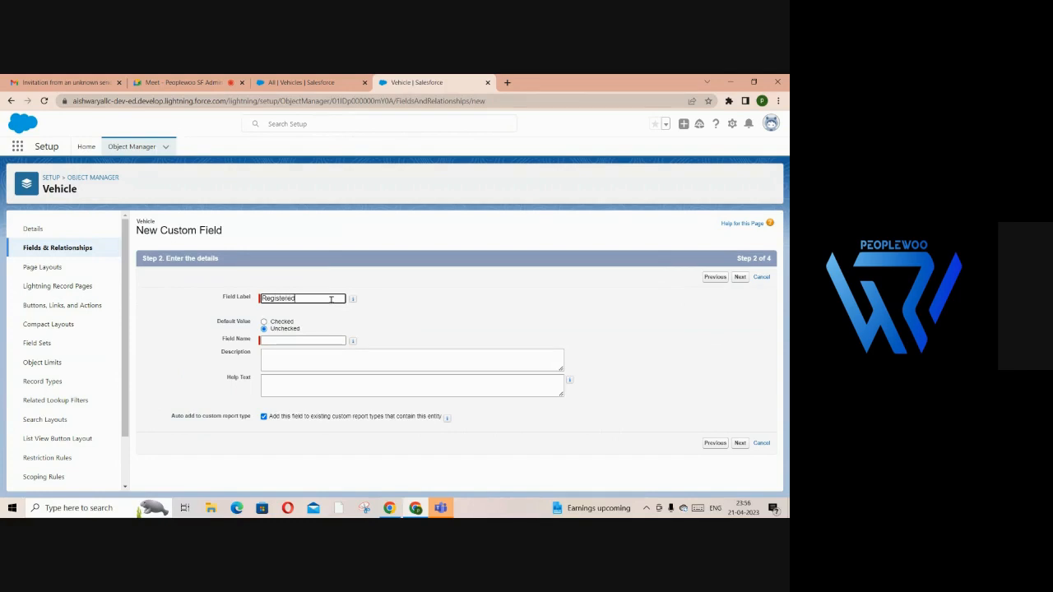
left_click(278, 341)
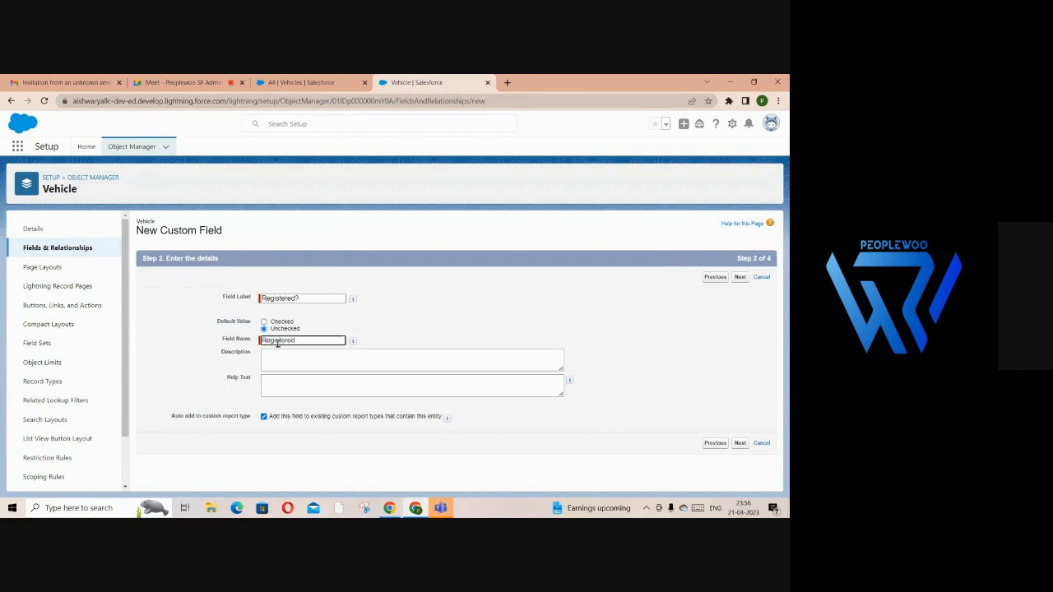
Keep the Registered? checkbox visible to all profiles and included on the Vehicle Layout, and save the field
left_click(739, 443)
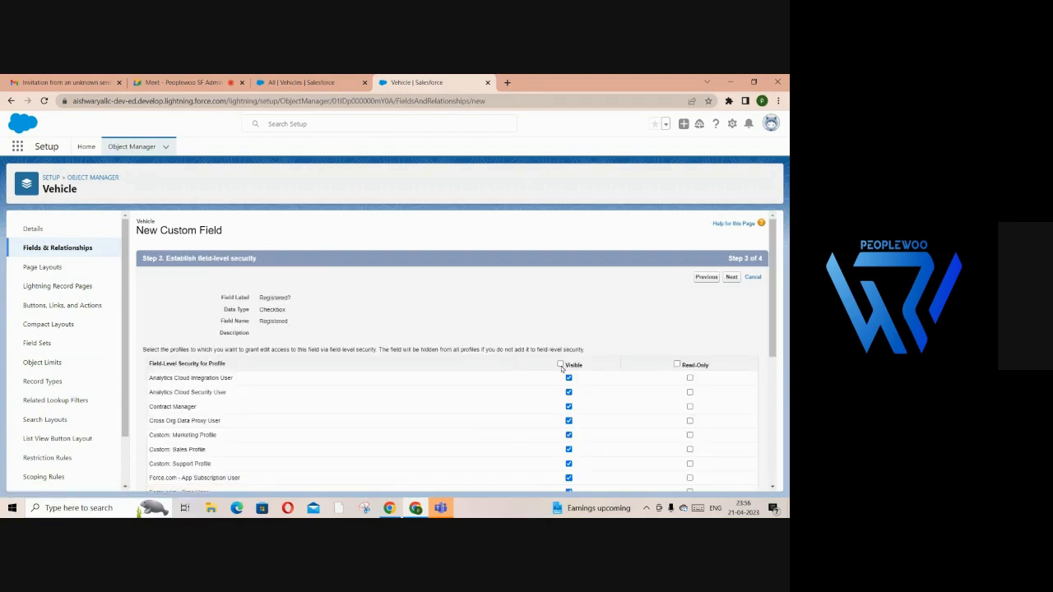
left_click(731, 278)
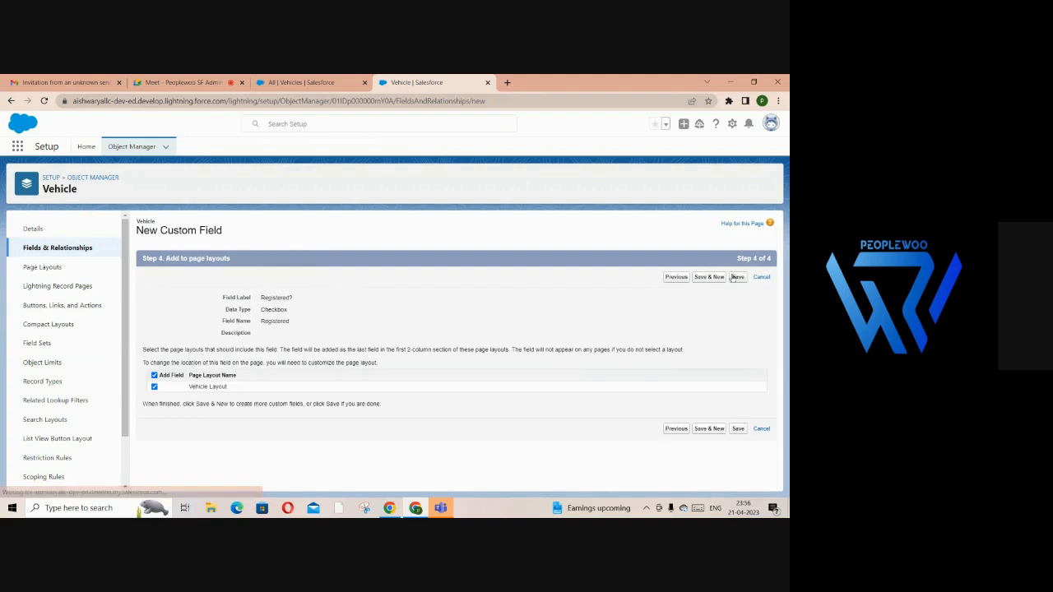
left_click(738, 278)
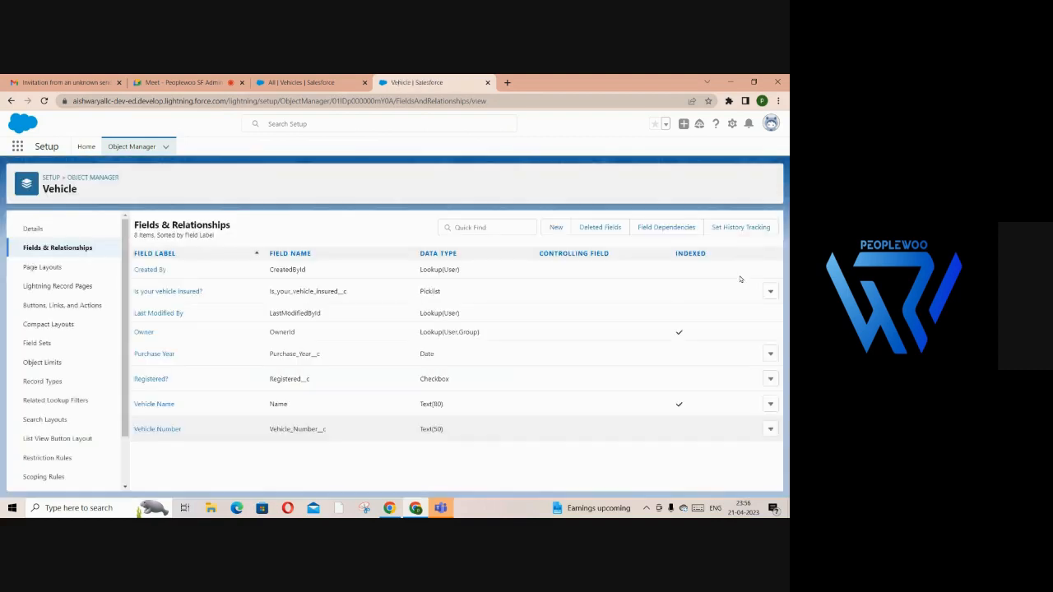
Reload the Vehicles list in the Sales app, check a new Vehicle form for the Registered? field, and cancel the form
left_click(321, 83)
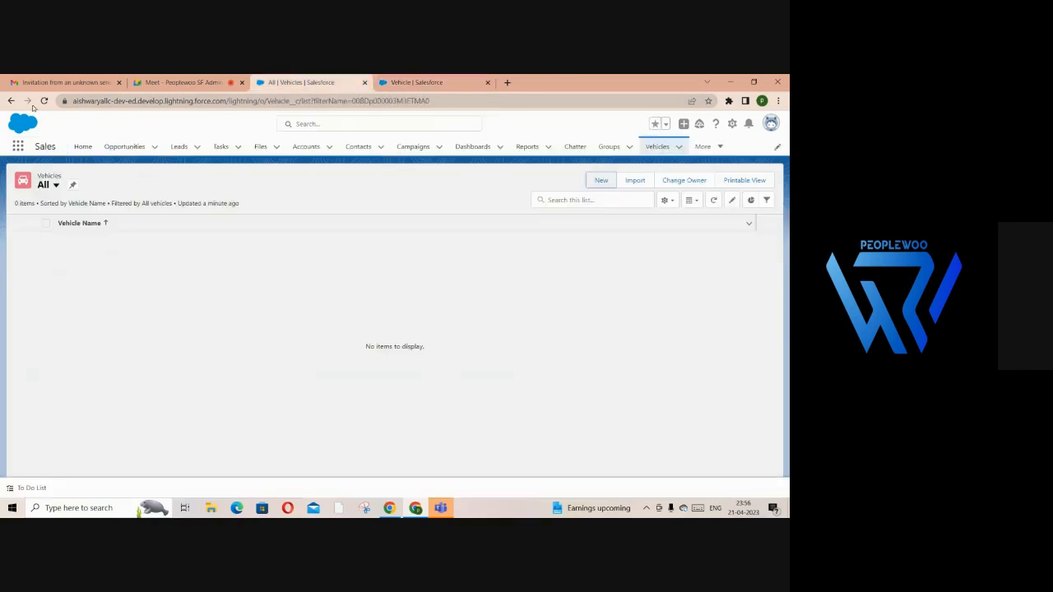
left_click(44, 100)
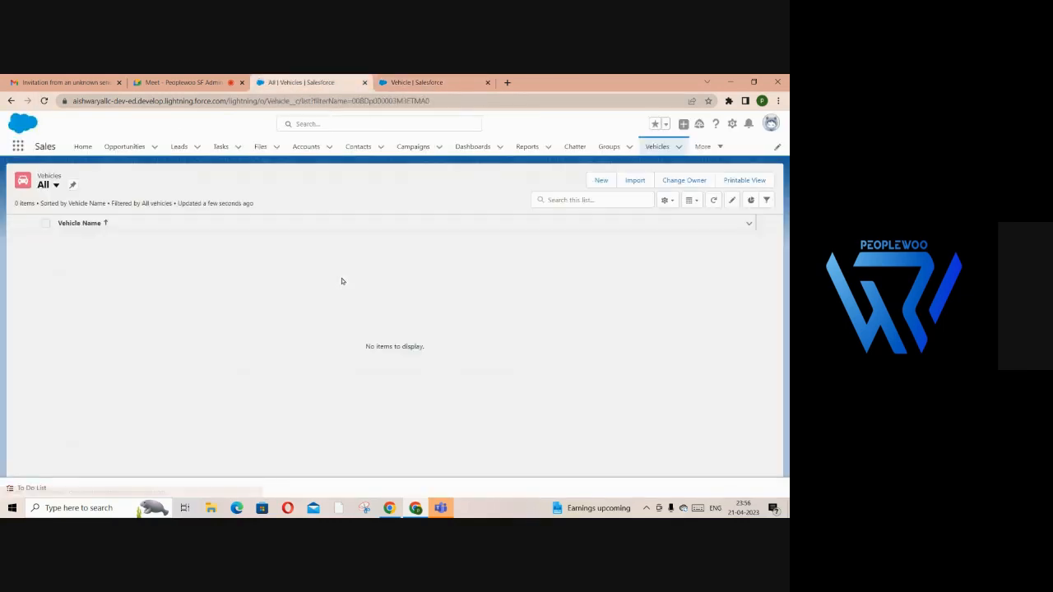
left_click(601, 180)
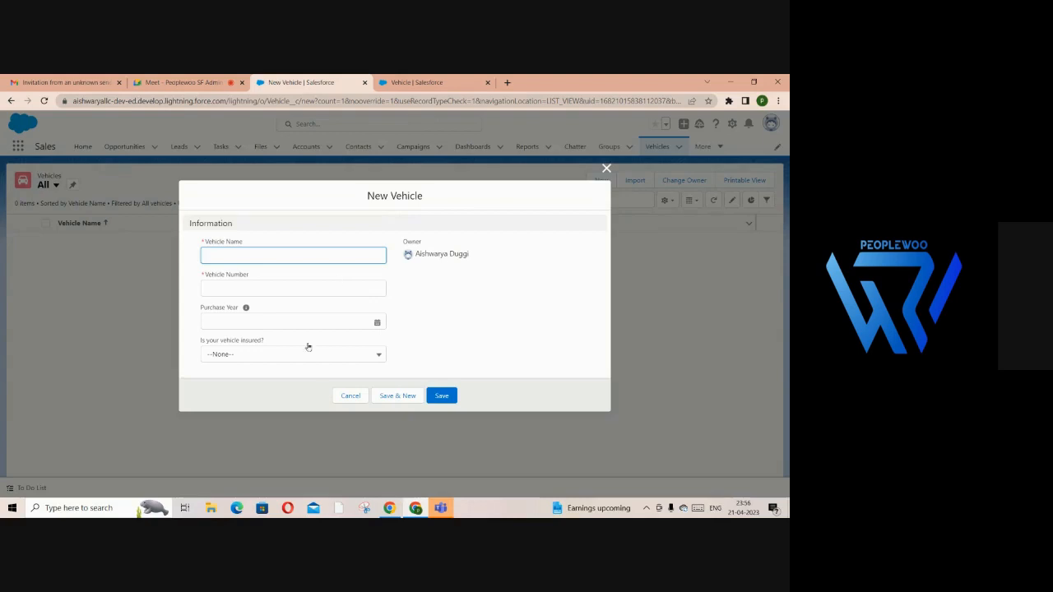
left_click(356, 398)
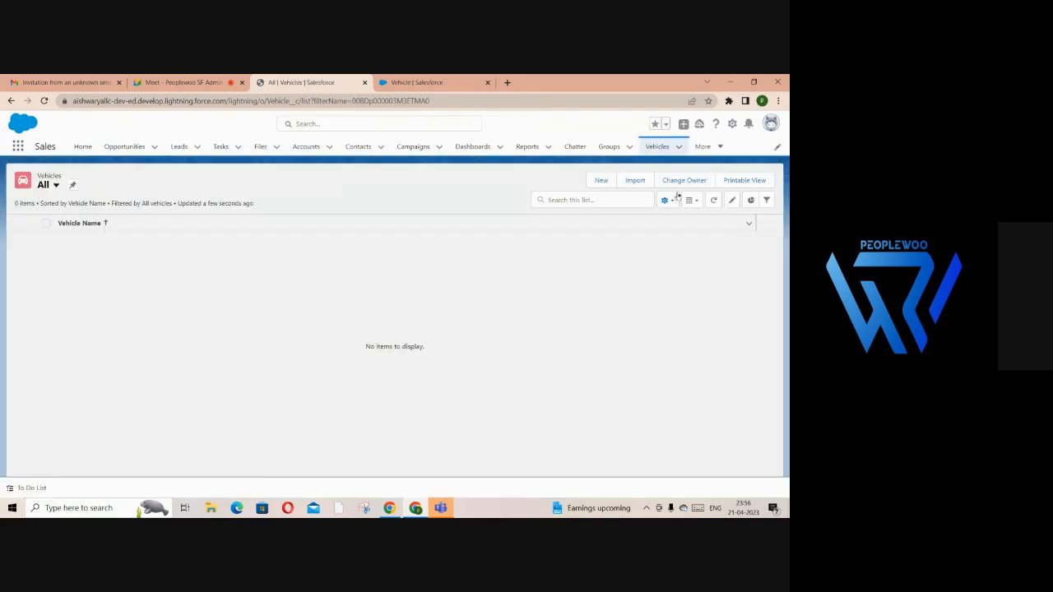
Reopen a new Vehicle record form, try ticking and unticking the Registered? checkbox, and cancel the form
left_click(600, 179)
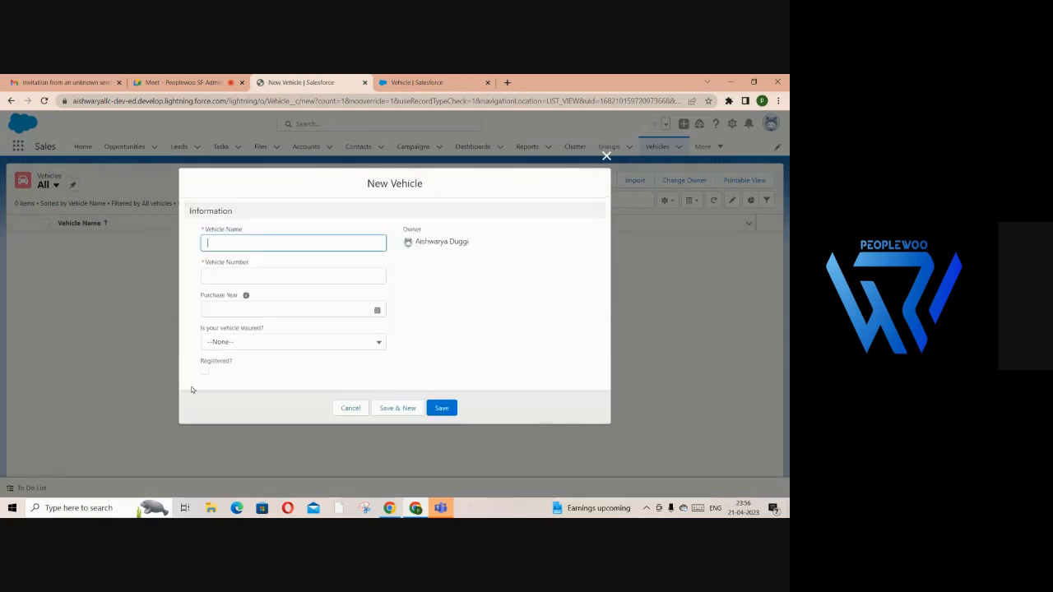
left_click(205, 375)
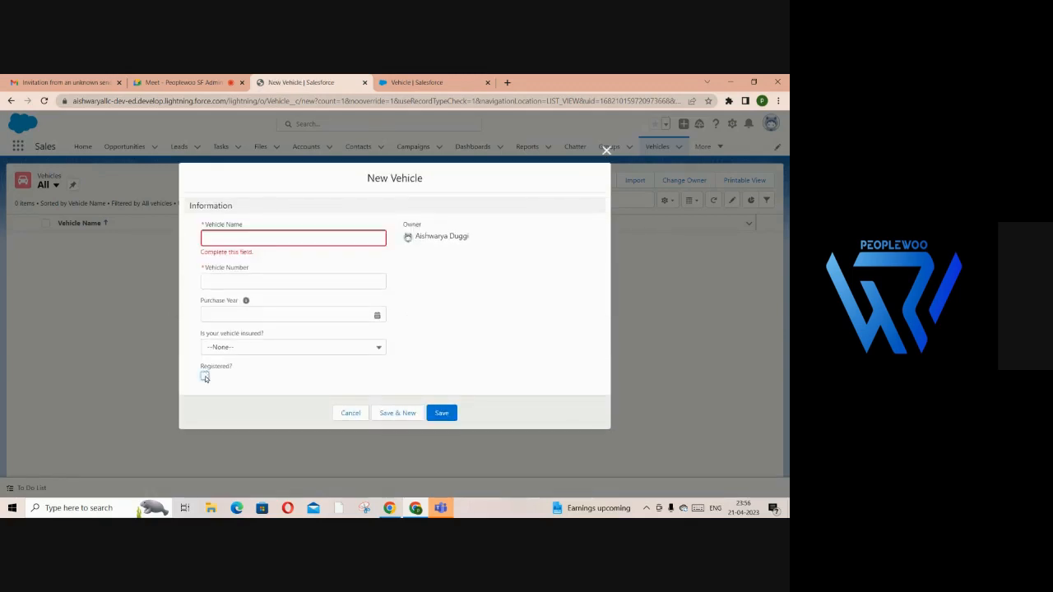
left_click(205, 377)
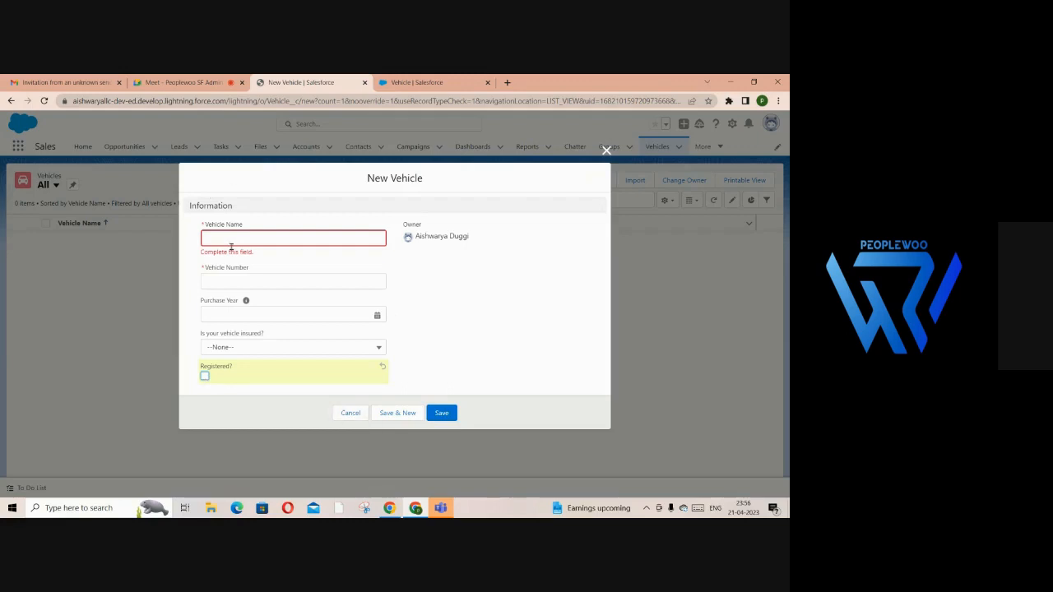
left_click(351, 419)
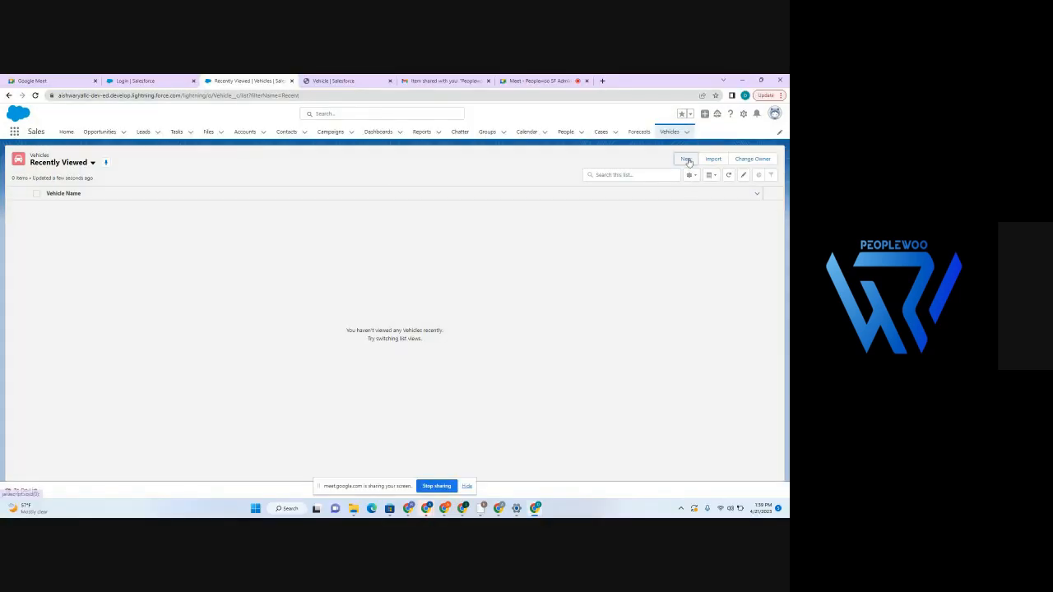
Check a new Vehicle form for the Cost of the Vehicle field, close it, and look over the Vehicle object's Fields & Relationships list
left_click(687, 160)
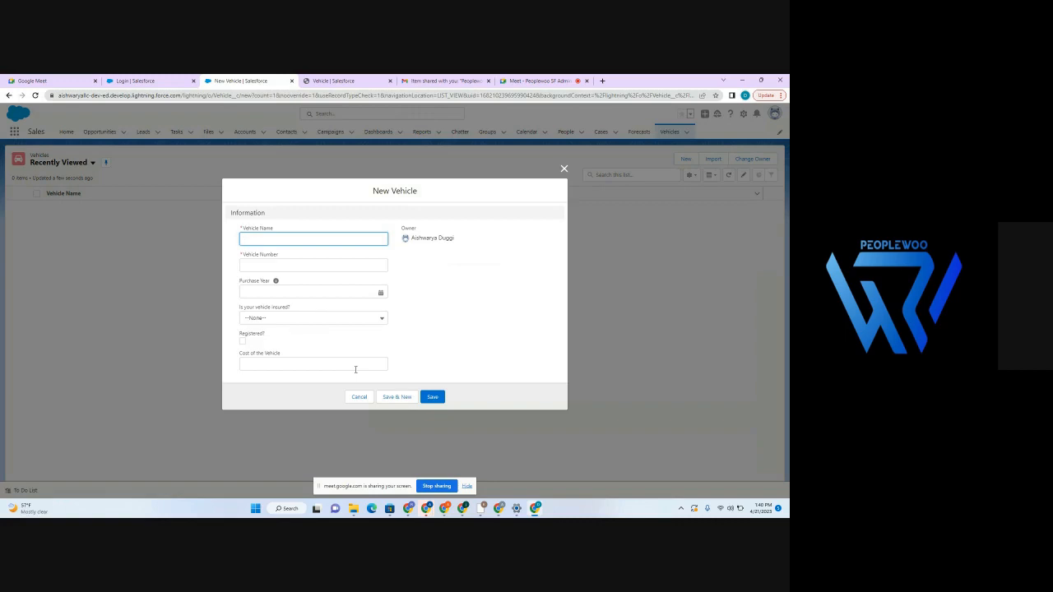
left_click(569, 168)
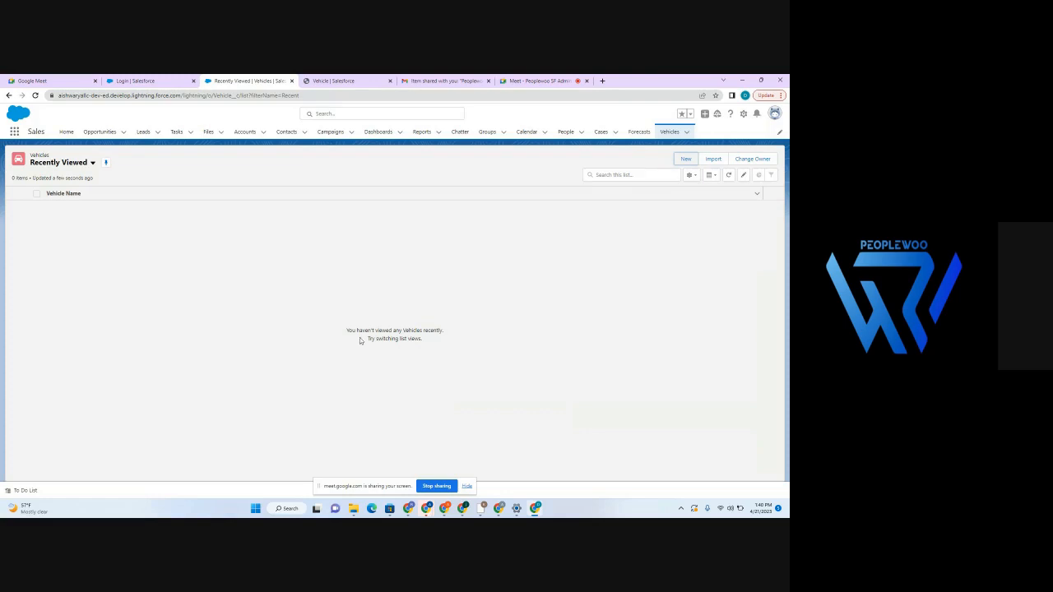
left_click(354, 80)
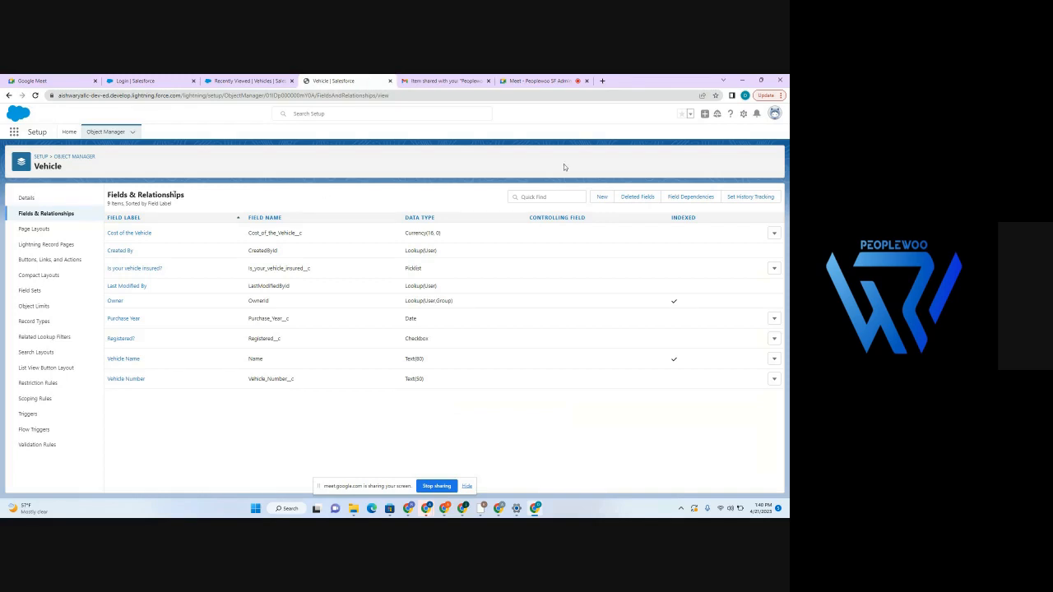
left_click(245, 79)
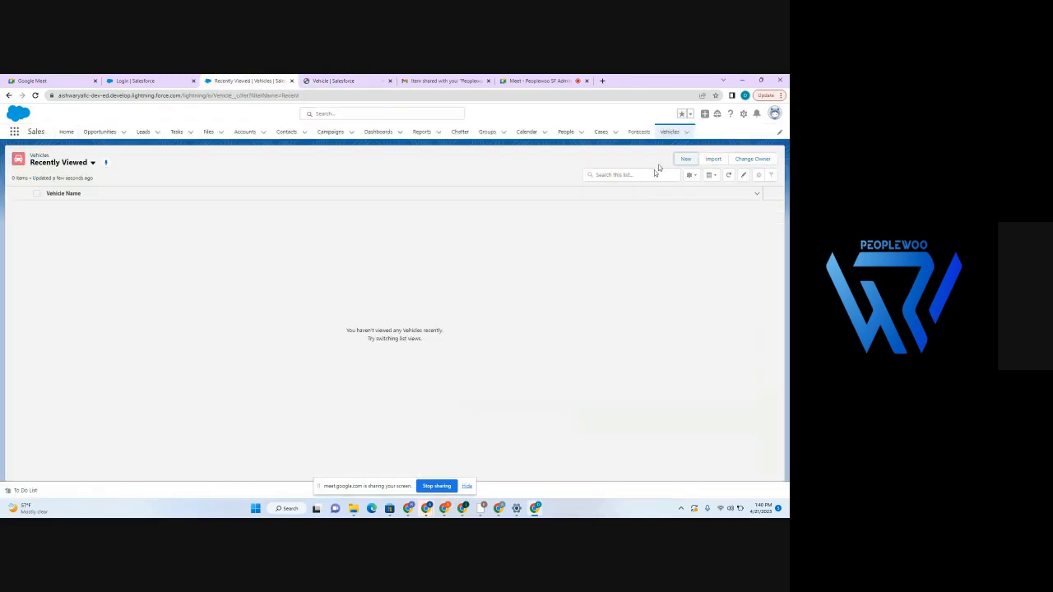
Start a new Vehicle record named Benz with the Vehicle Number 200
left_click(685, 160)
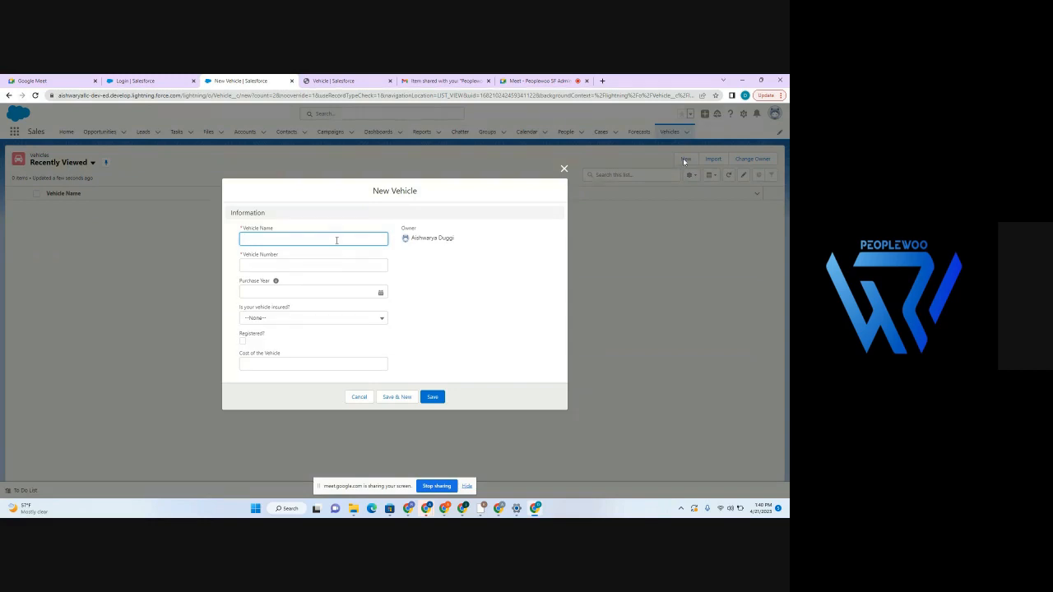
type("enz")
left_click(322, 266)
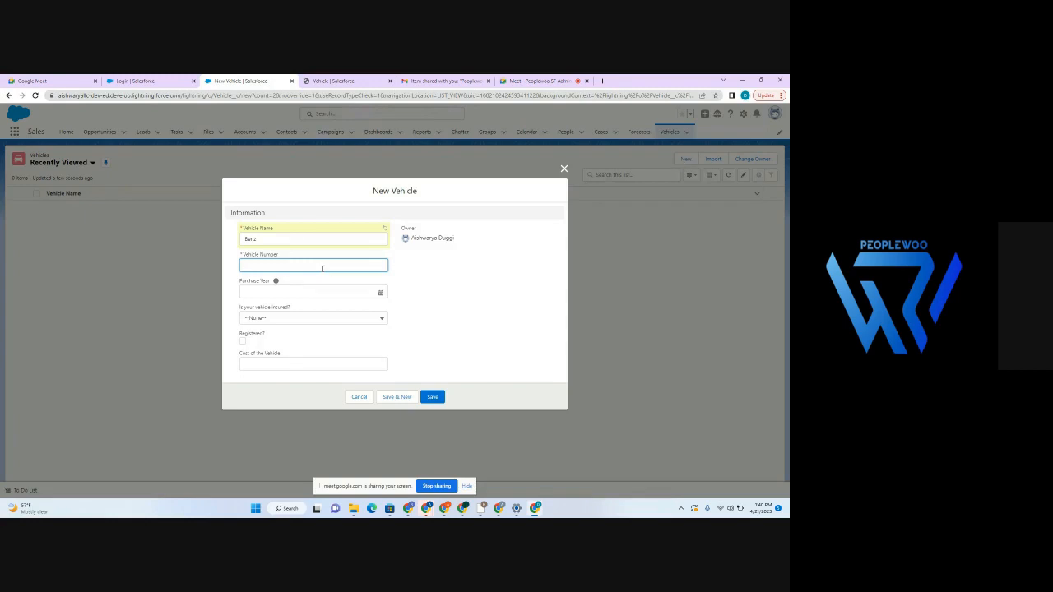
type("200")
Try entering 2020 as the Benz record's Purchase Year, and clear the entry
left_click(302, 292)
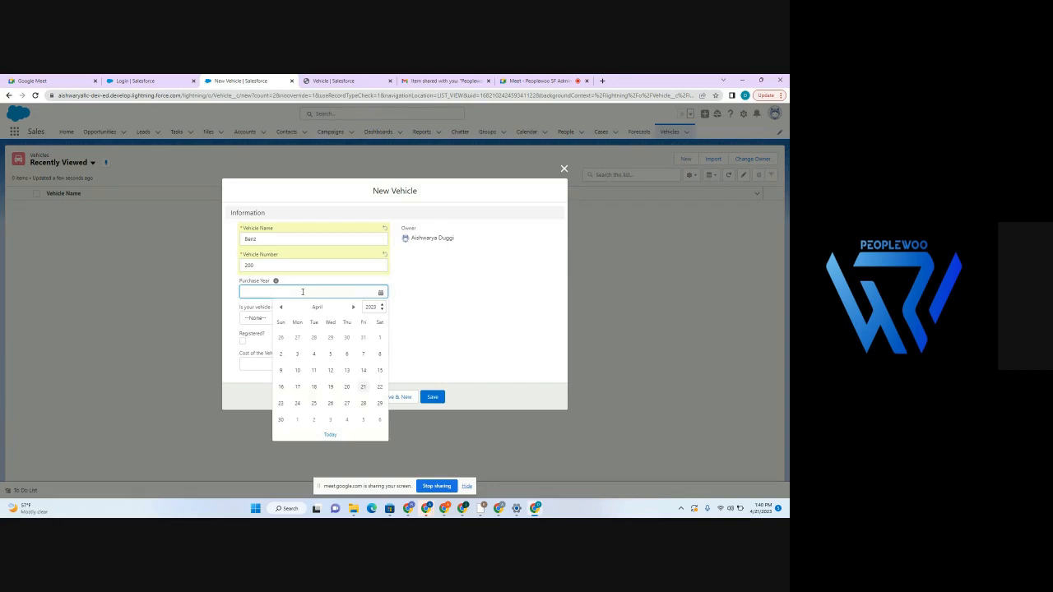
type("20")
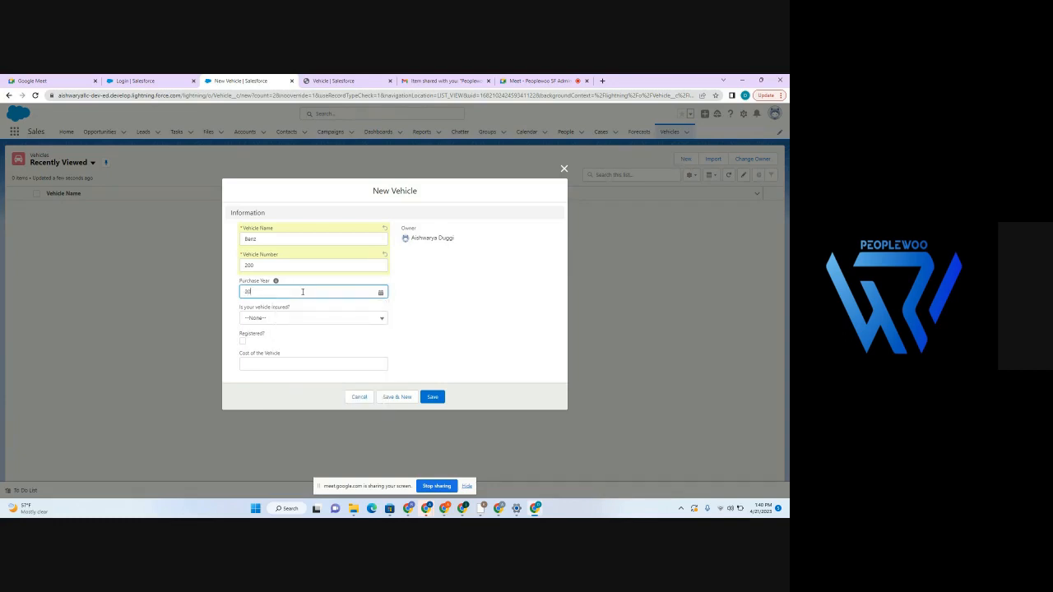
type("20")
left_click(295, 318)
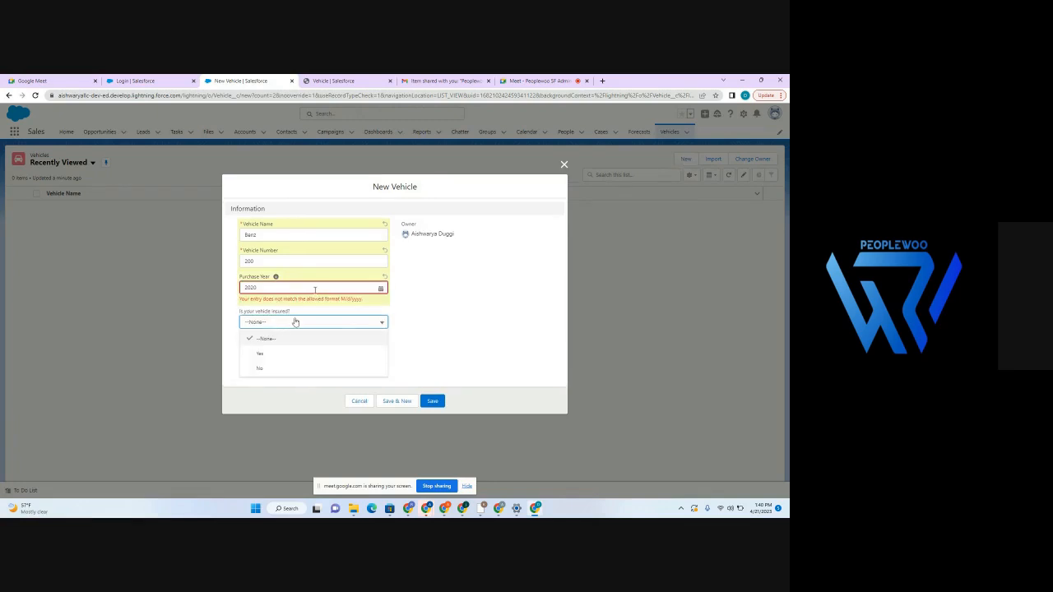
left_click(315, 290)
key("BackSpace")
key("BackSpace")
key("BackSpace")
key("BackSpace")
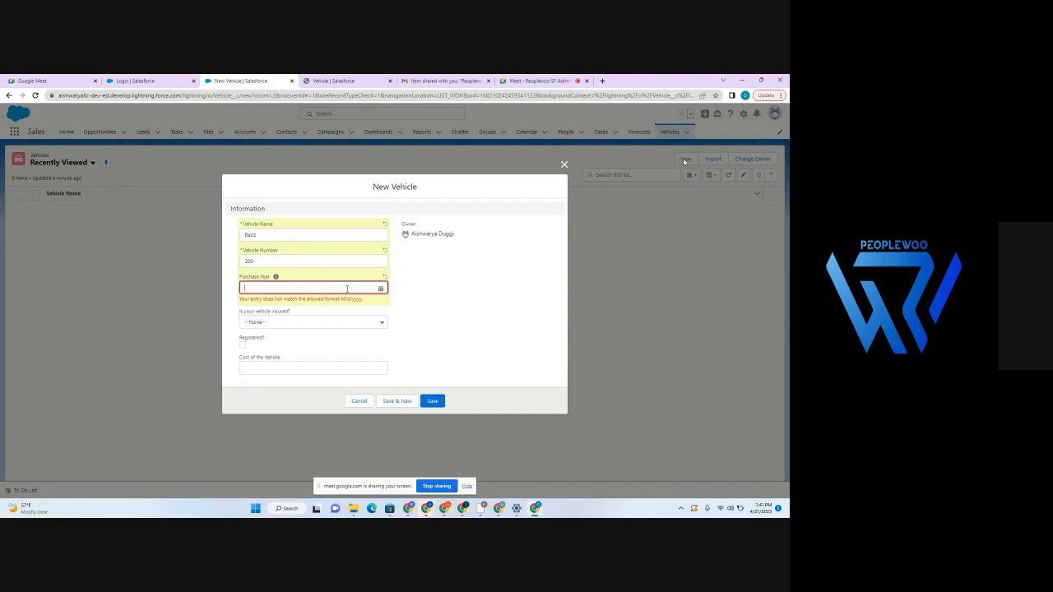
Complete the Benz record with Purchase Year 4/1/2023, vehicle insured Yes and Registered? ticked, leaving the cost blank, and save it
left_click(380, 287)
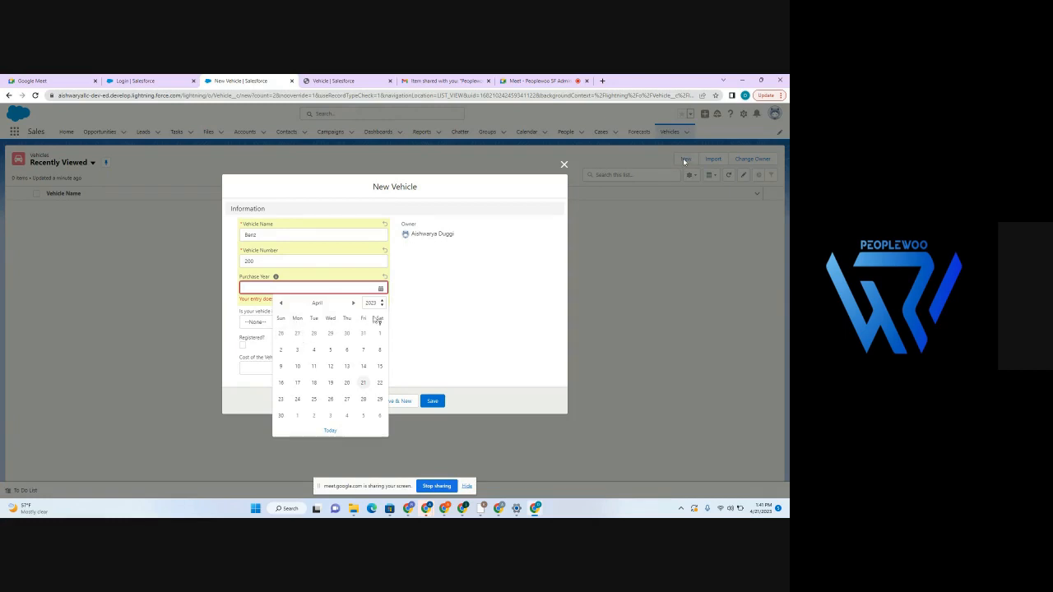
left_click(380, 333)
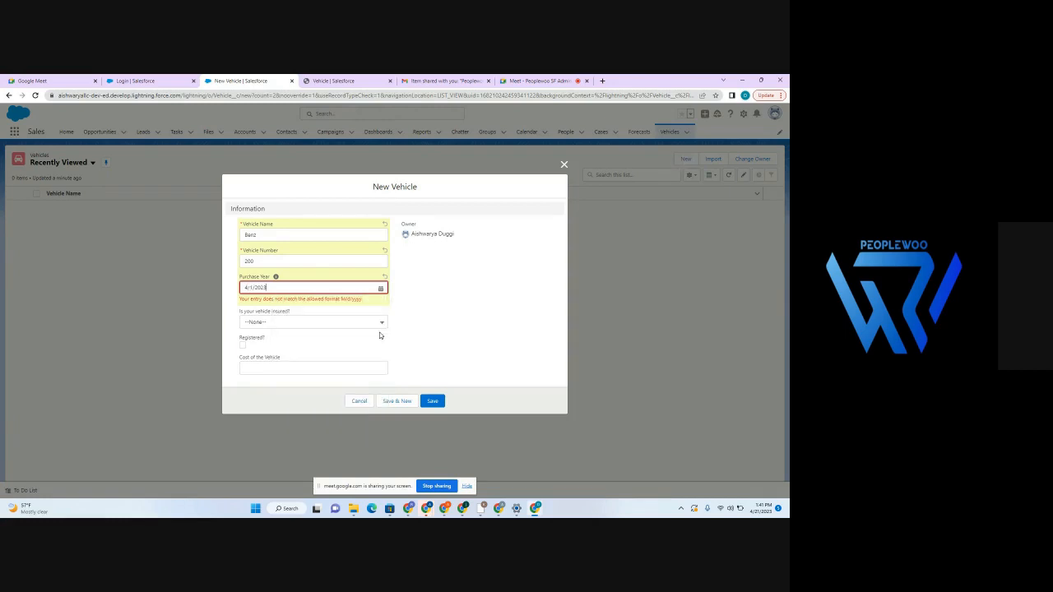
left_click(364, 326)
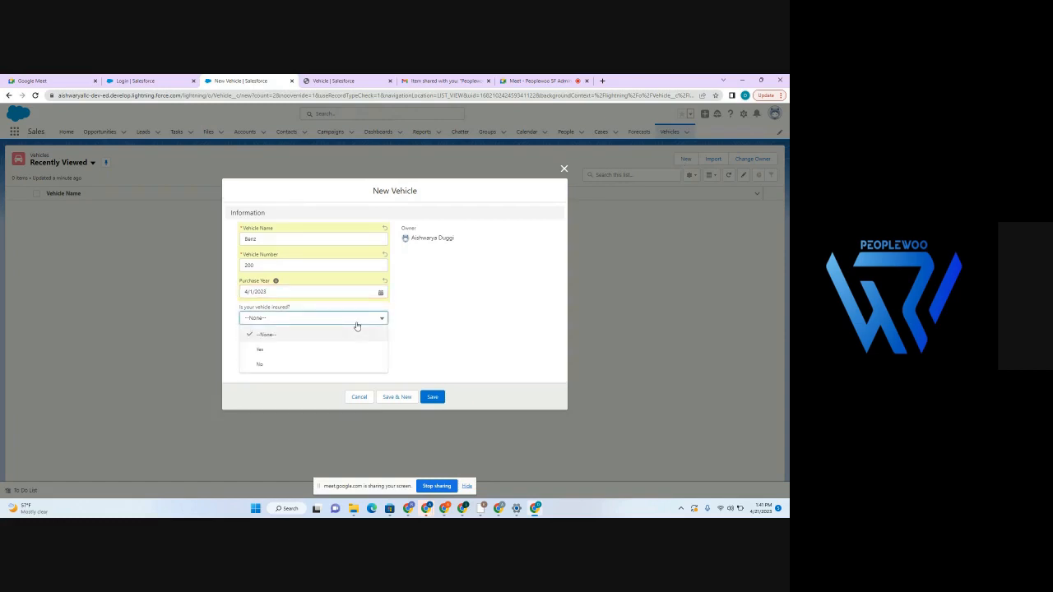
left_click(329, 348)
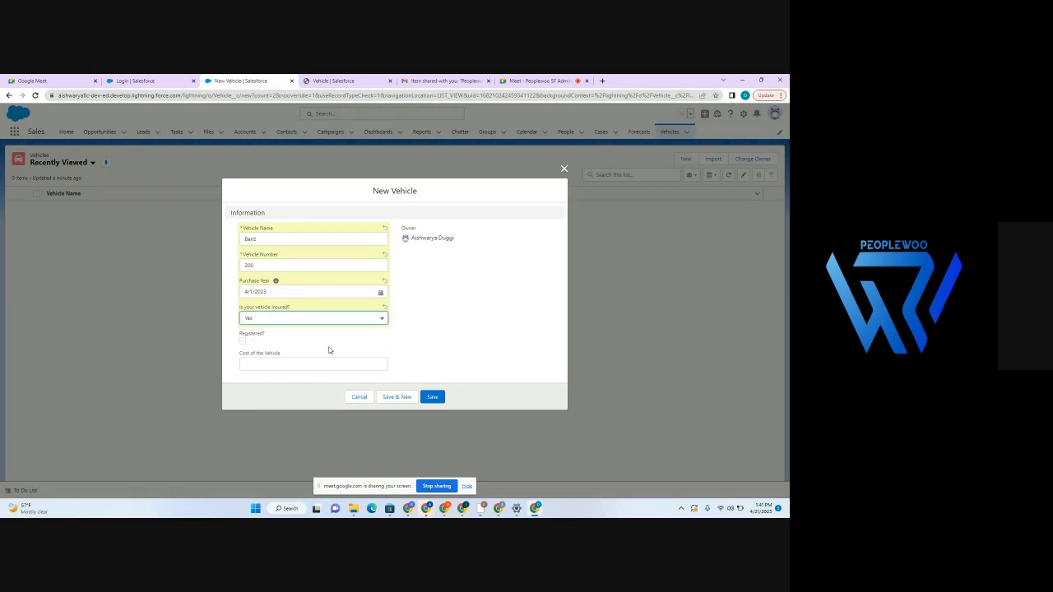
left_click(243, 342)
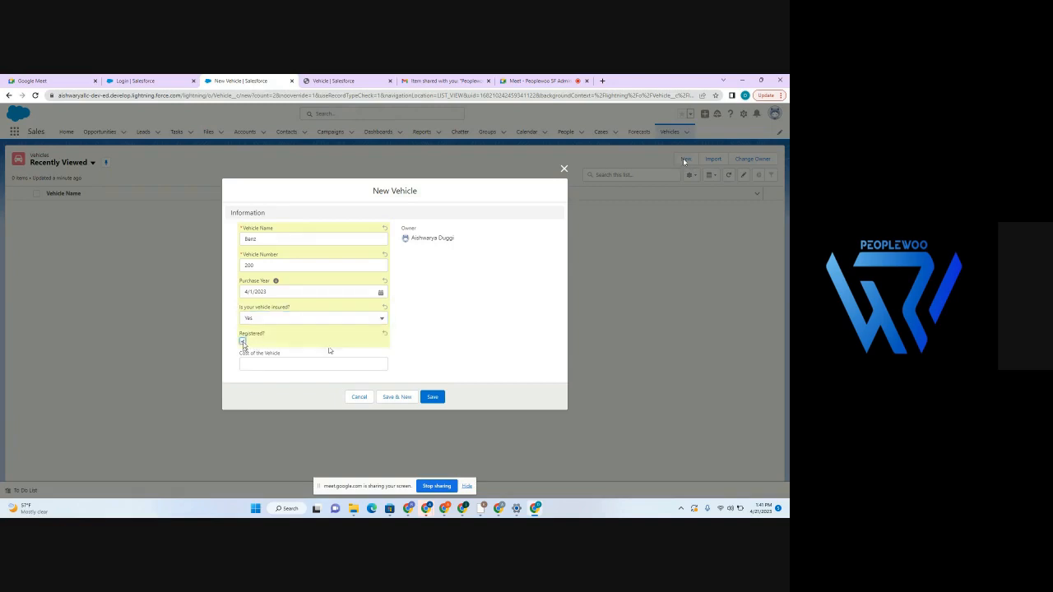
left_click(284, 365)
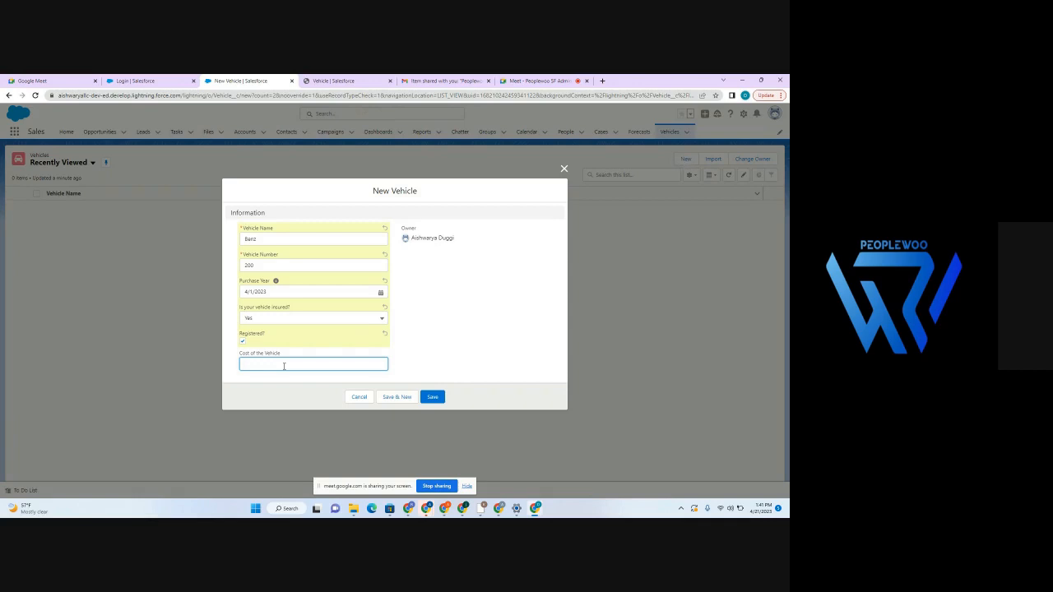
left_click(431, 397)
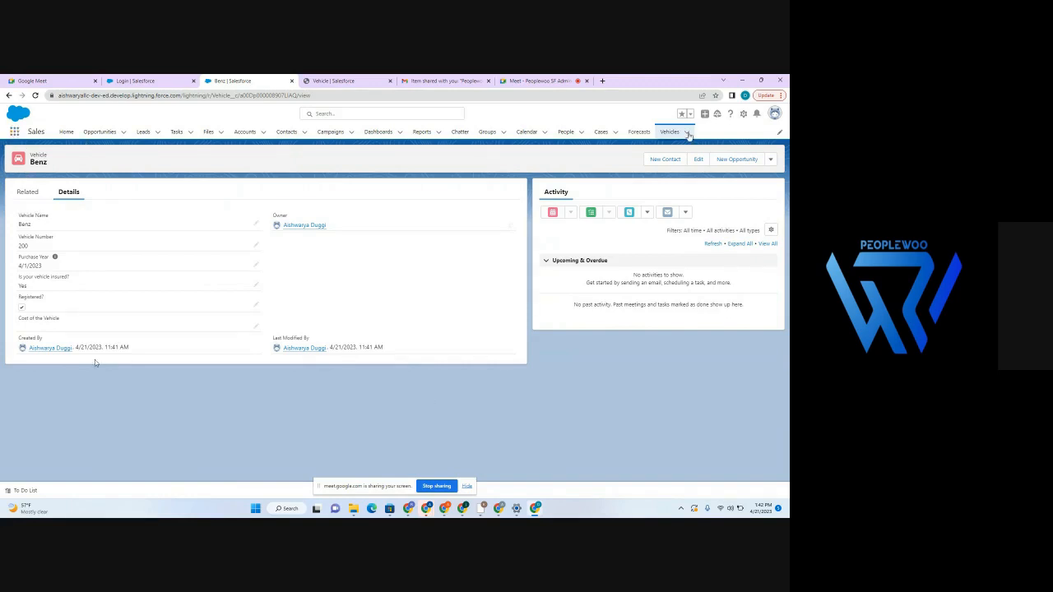
Start another Vehicle record named BMW with Purchase Year 4/4/2023, leaving the Vehicle Number blank
left_click(686, 132)
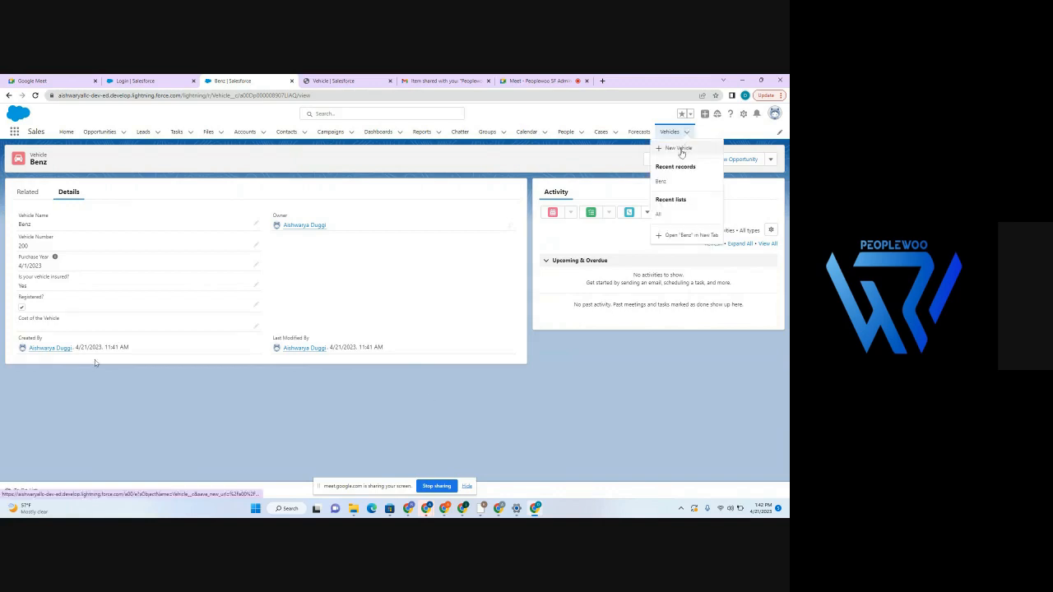
left_click(680, 149)
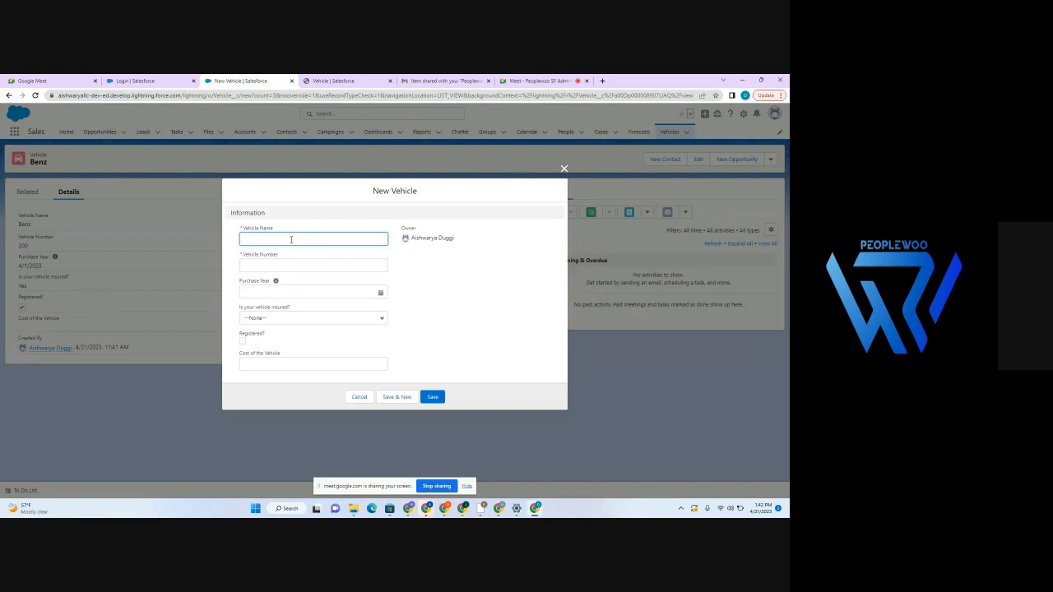
type("BMW")
left_click(272, 265)
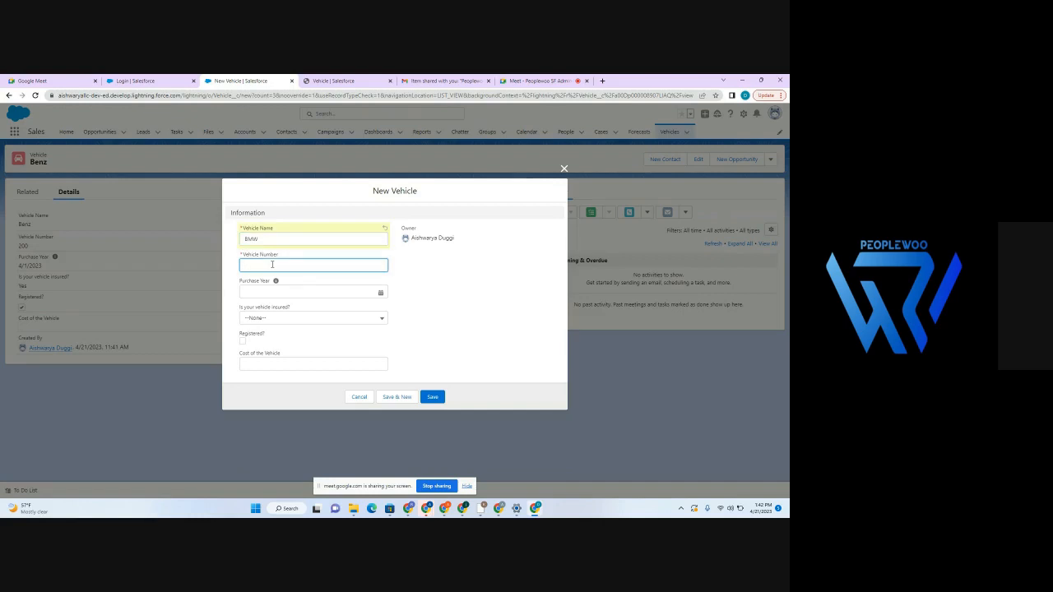
left_click(380, 292)
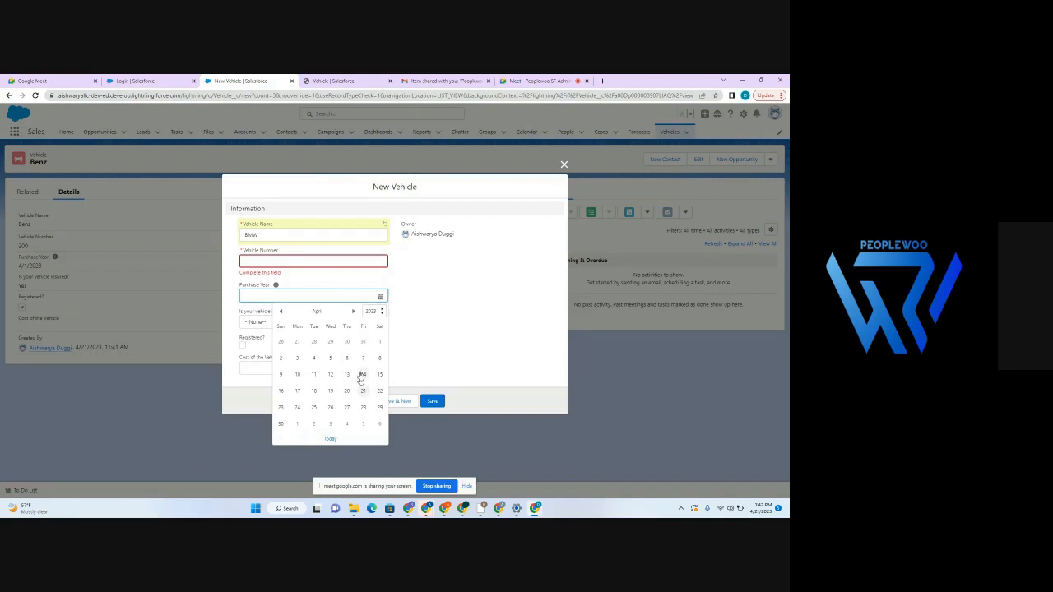
left_click(318, 360)
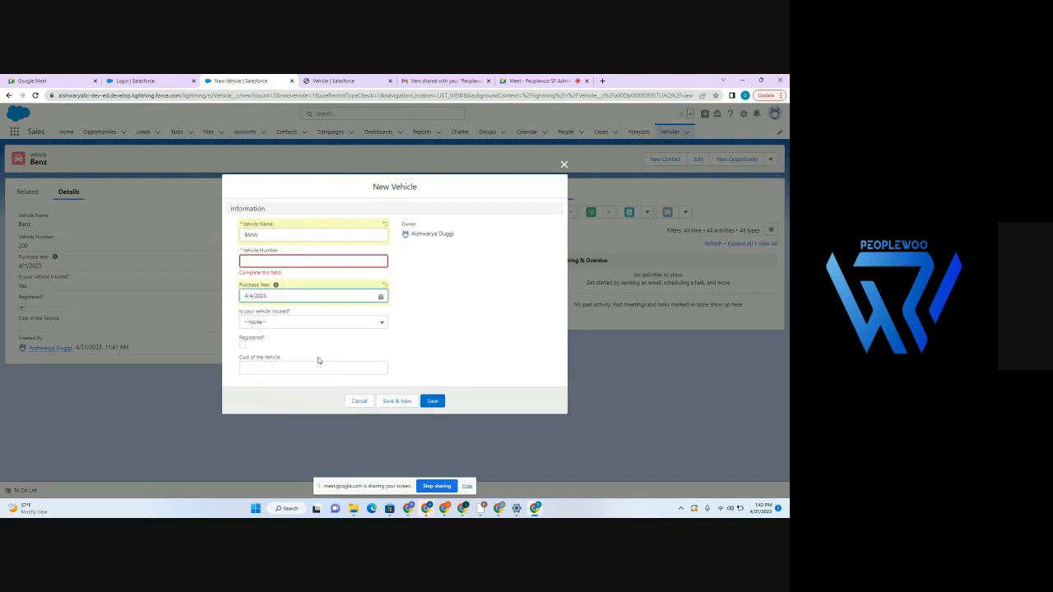
Mark the BMW as insured (Yes) and registered, and try to save the record without a Vehicle Number
left_click(298, 323)
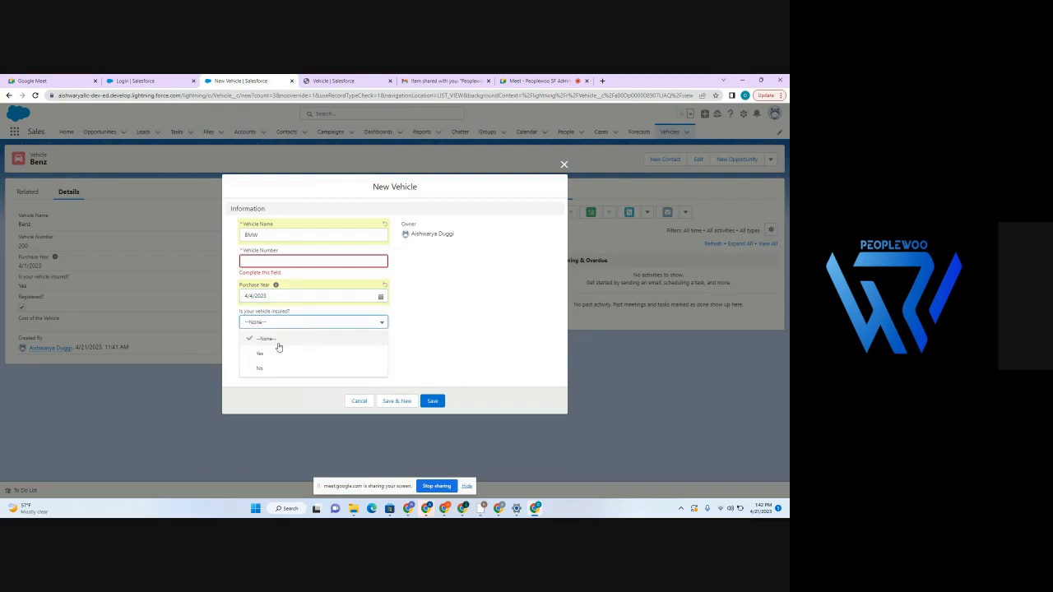
left_click(274, 353)
left_click(242, 346)
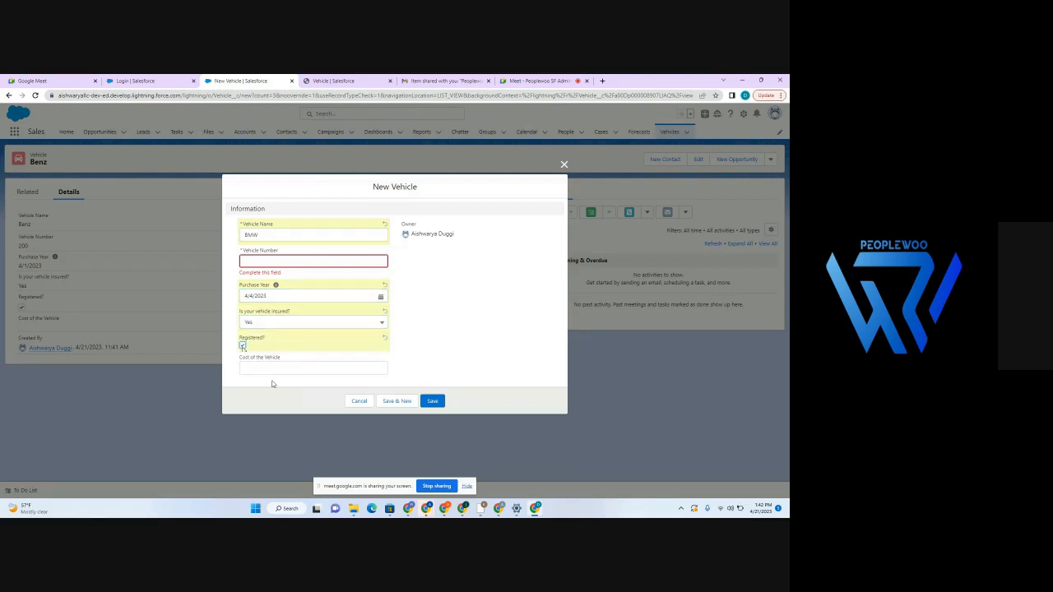
left_click(434, 401)
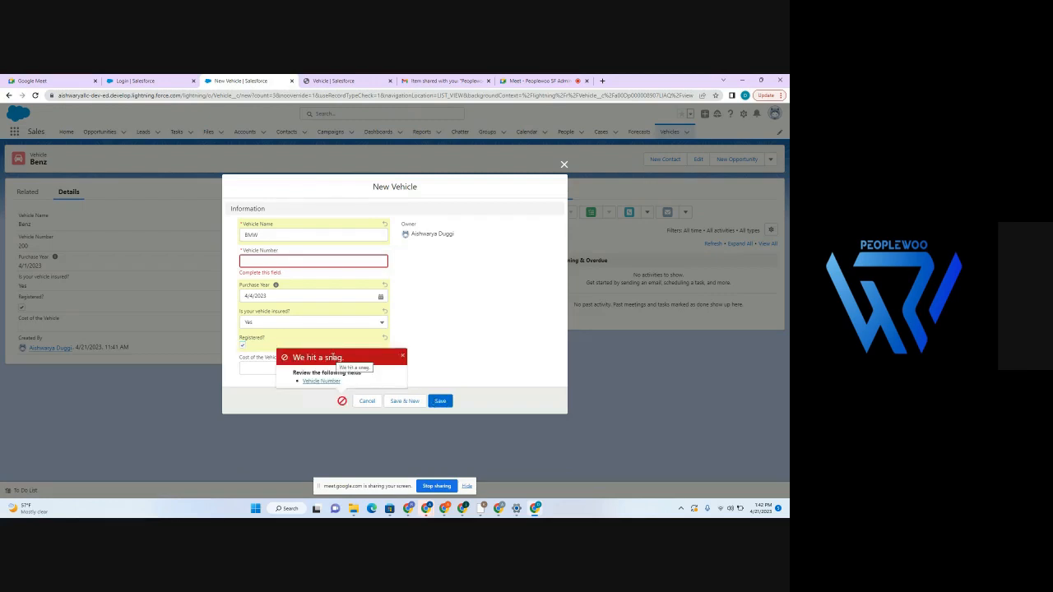
Enter 800 as the BMW record's Vehicle Number and save the record
left_click(253, 260)
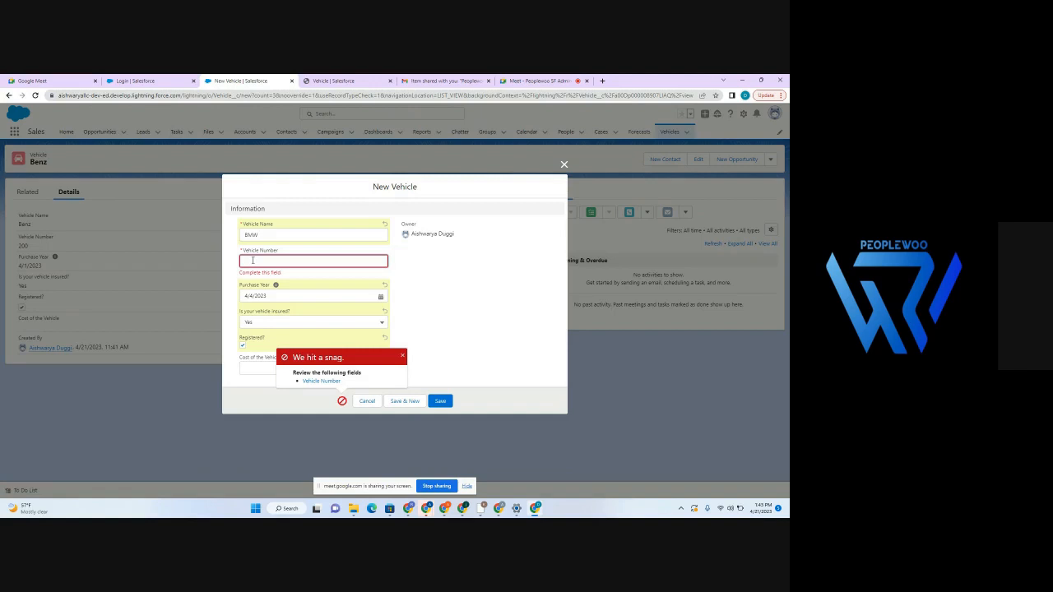
type("30")
type("00")
left_click(428, 275)
left_click(443, 397)
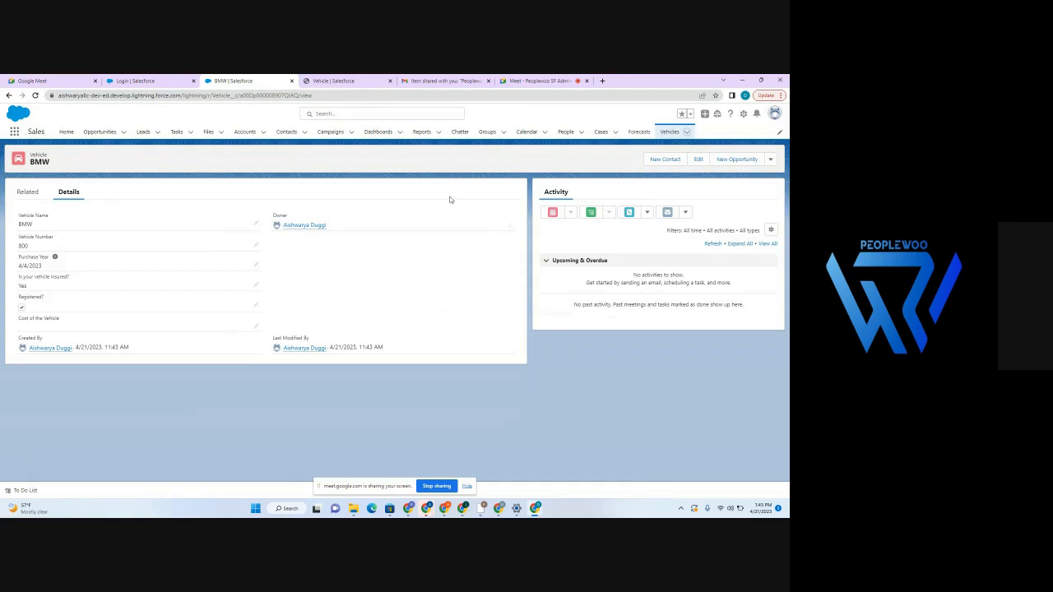
Start a third Vehicle record named 000 with the Vehicle Number 600
left_click(688, 132)
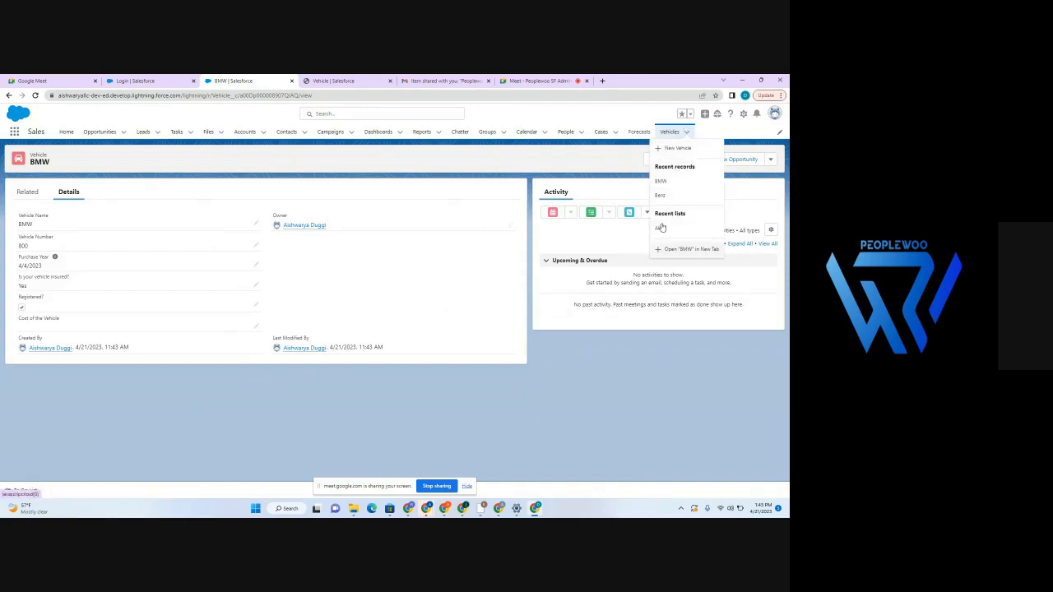
left_click(664, 149)
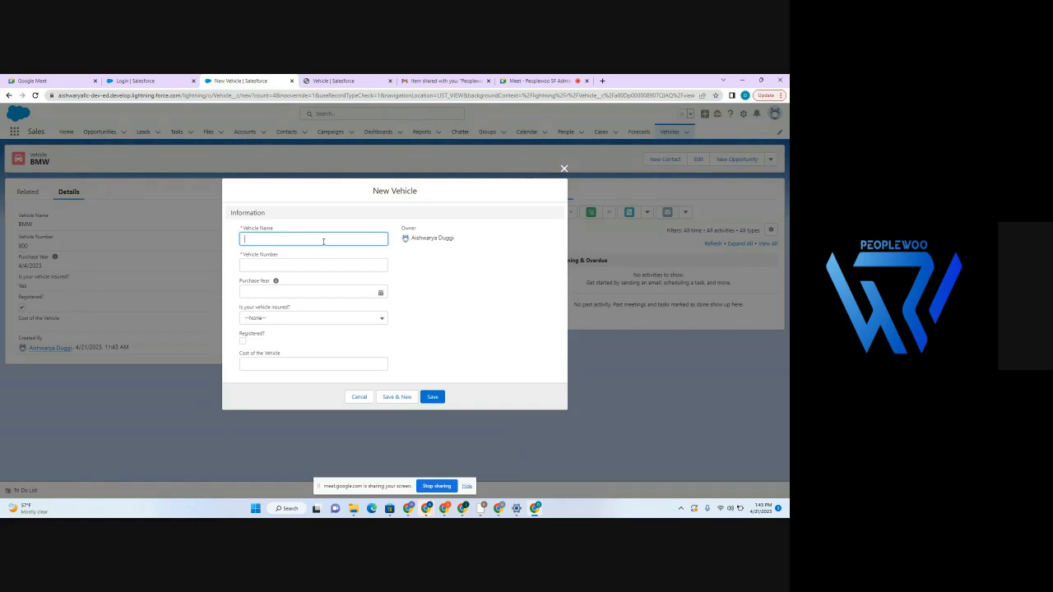
type("000")
left_click(304, 276)
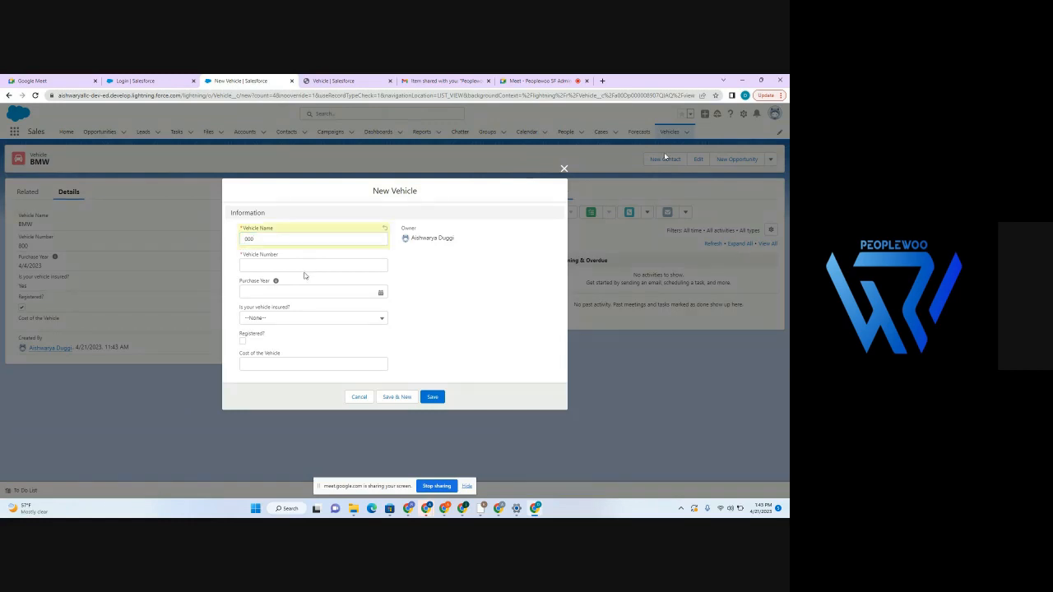
left_click(300, 267)
type("800")
Set the 000 record's Purchase Year to 4/13/2023 and vehicle insured to Yes, leave Registered? unticked, and save it
left_click(285, 293)
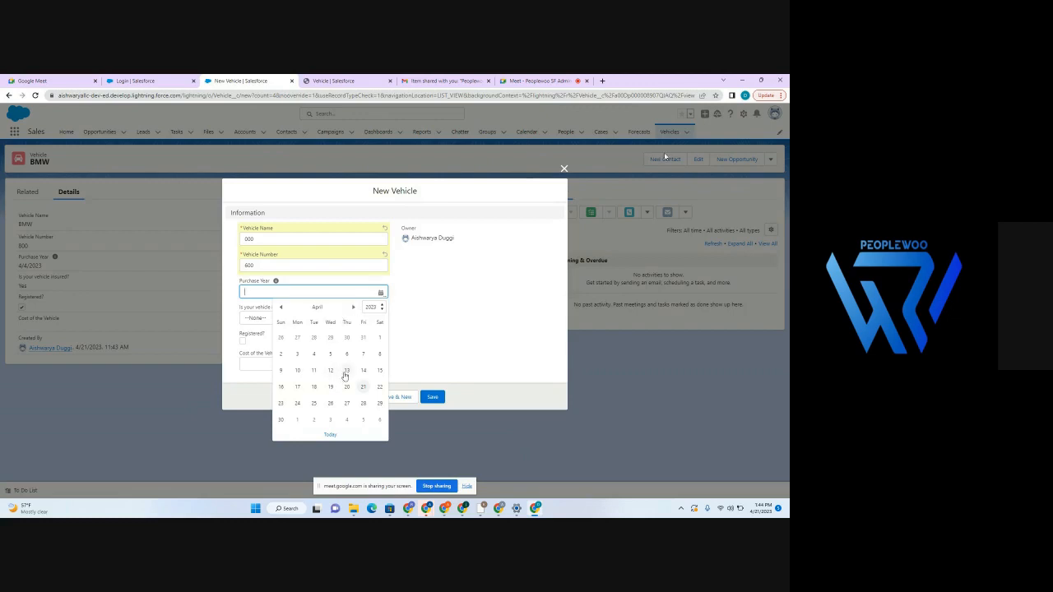
left_click(345, 376)
left_click(260, 321)
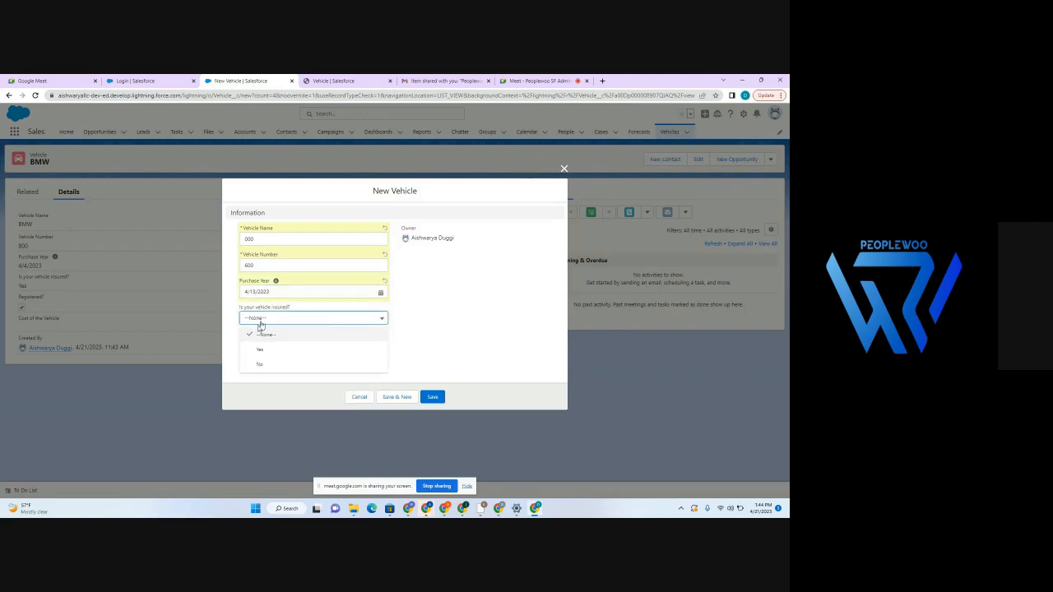
left_click(260, 350)
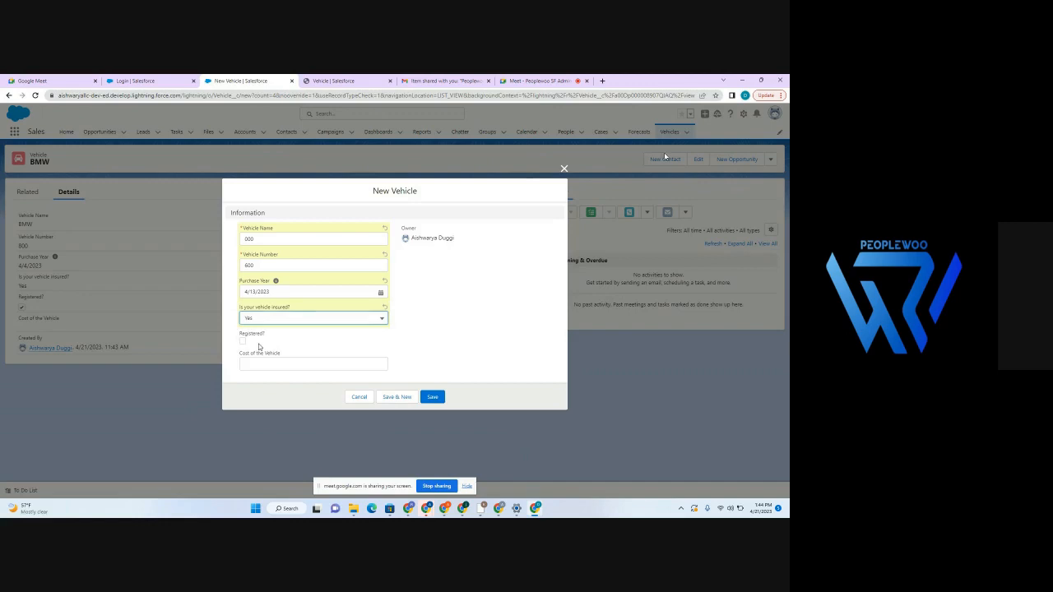
left_click(427, 397)
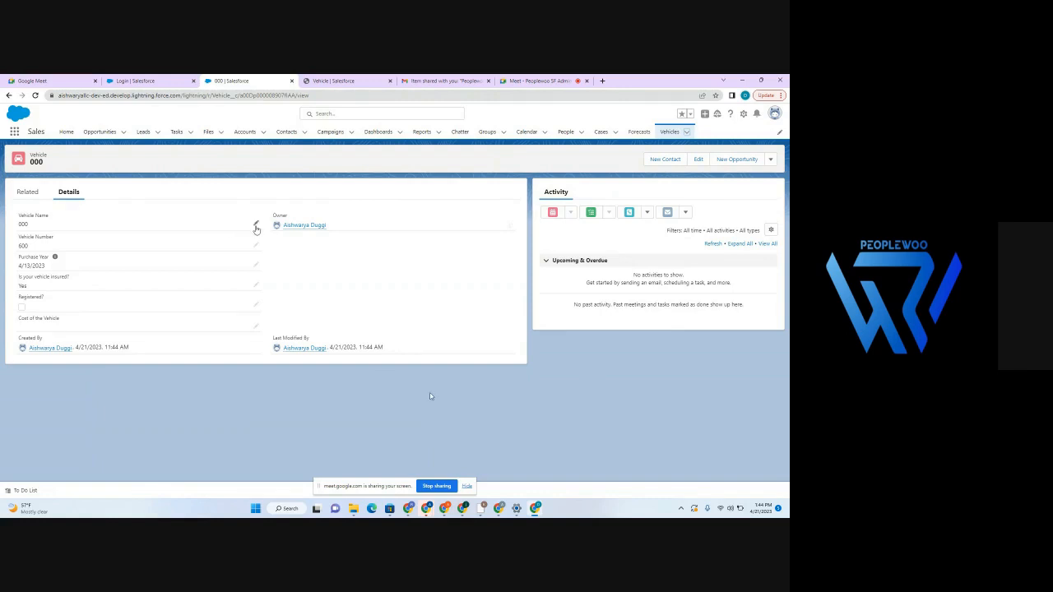
Change the 000 record's Vehicle Name to $abc and save the record
left_click(255, 224)
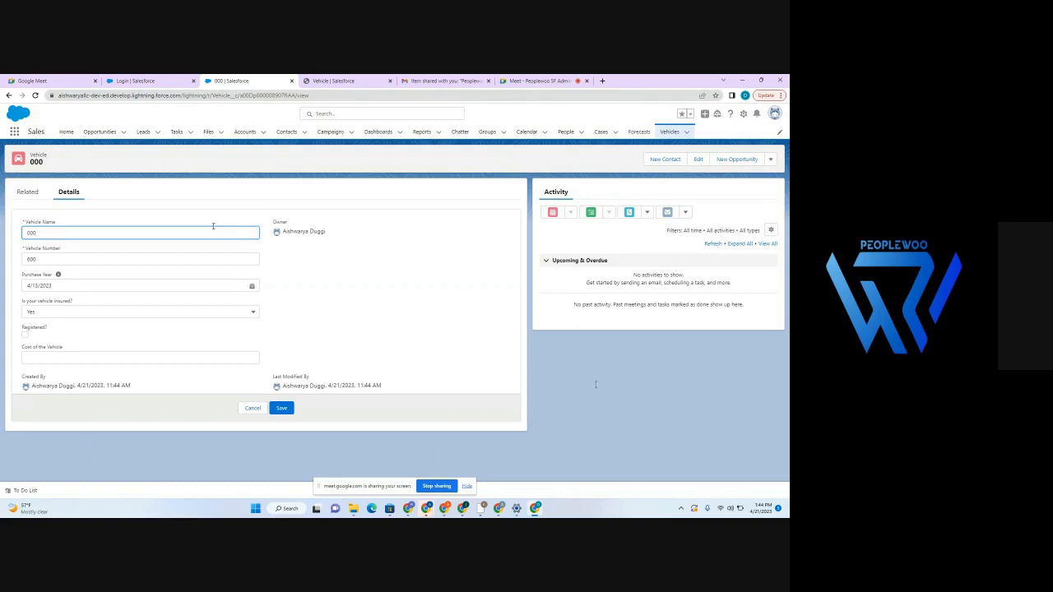
key("BackSpace")
key("BackSpace")
key("BackSpace")
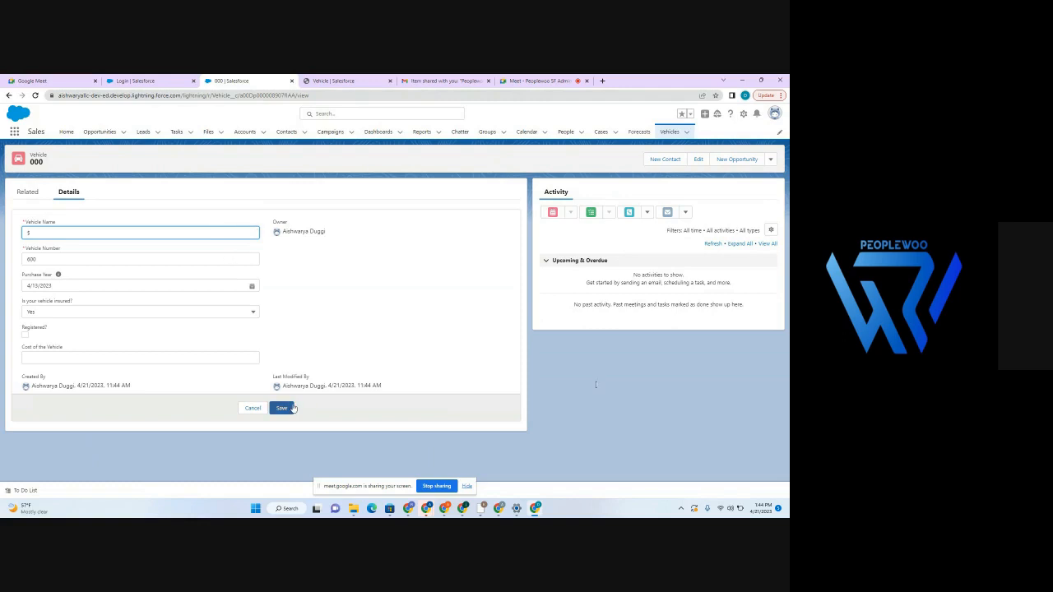
type("Sabc")
left_click(282, 408)
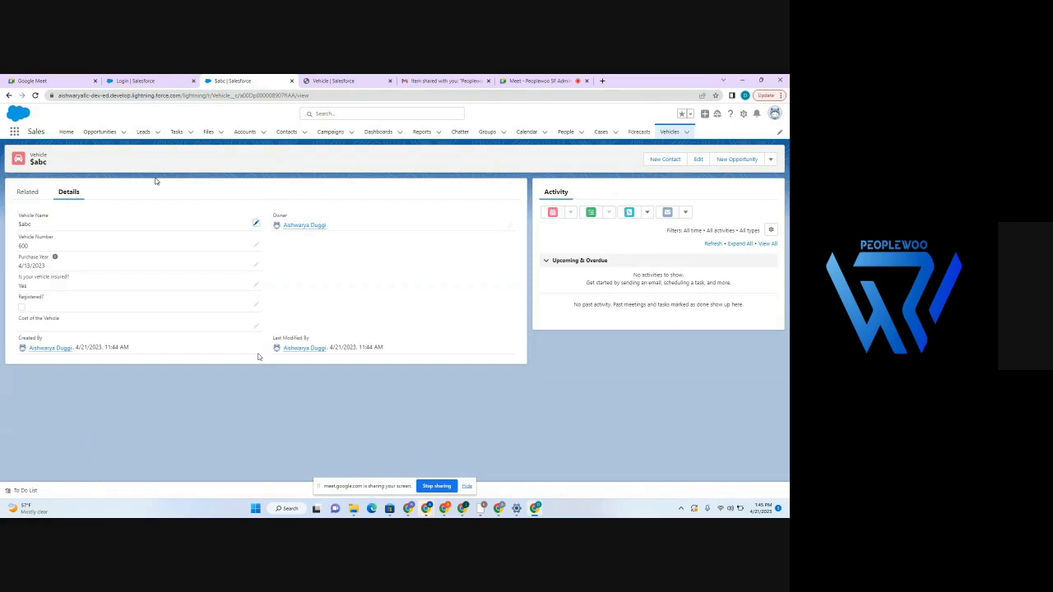
left_click(256, 224)
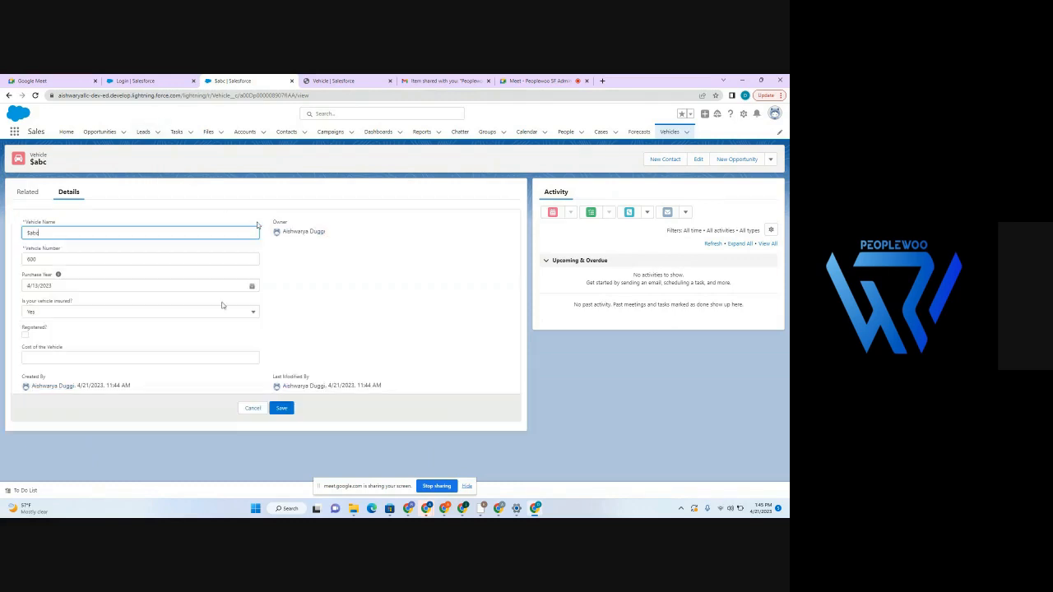
left_click(274, 393)
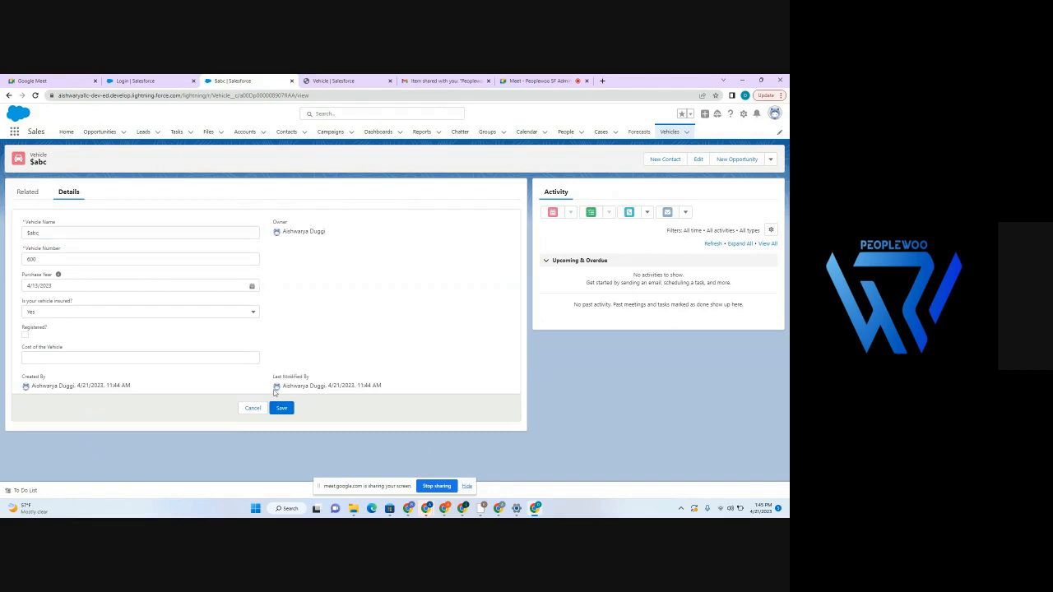
left_click(253, 408)
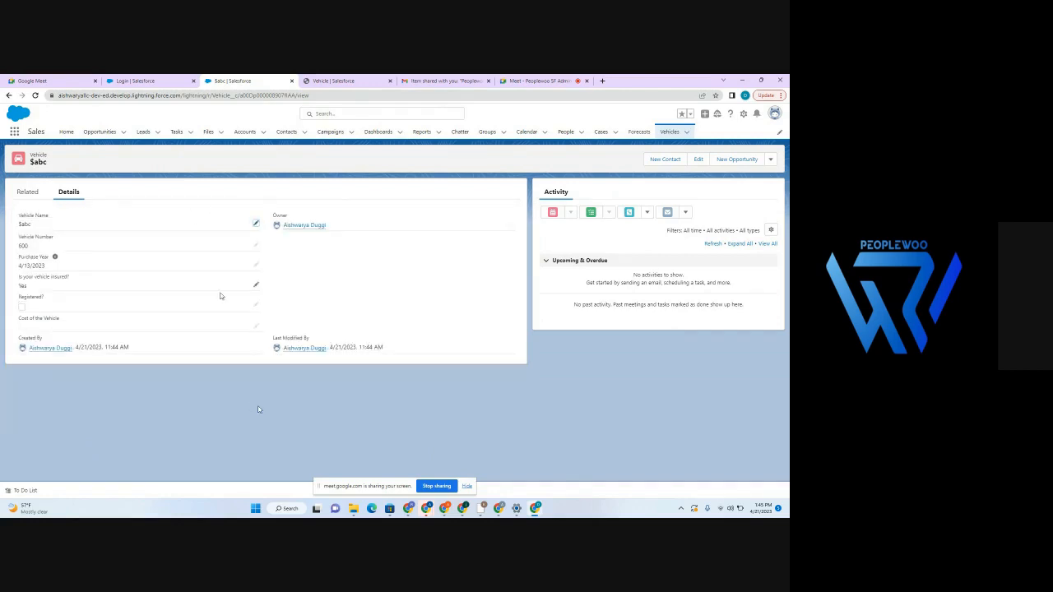
Save the $abc record inline with Cost of the Vehicle left blank, and save it again unchanged from the full edit form
left_click(256, 328)
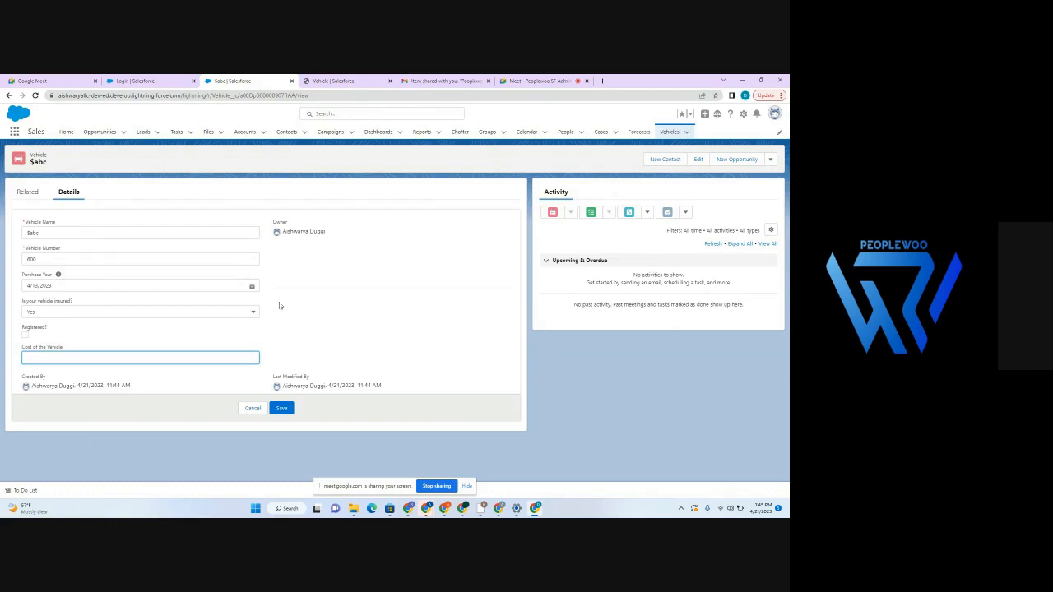
left_click(200, 354)
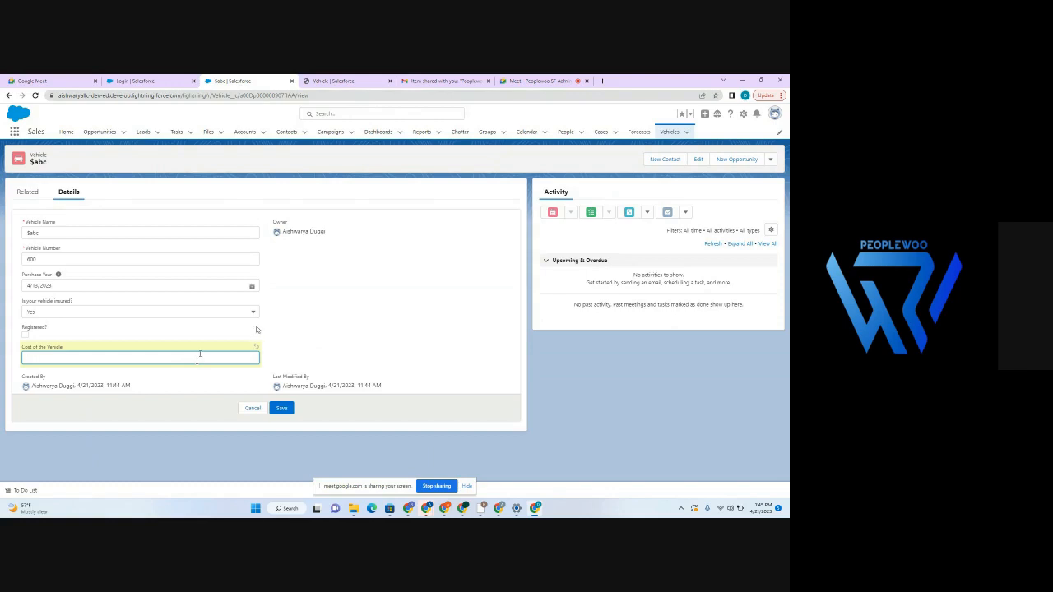
left_click(282, 409)
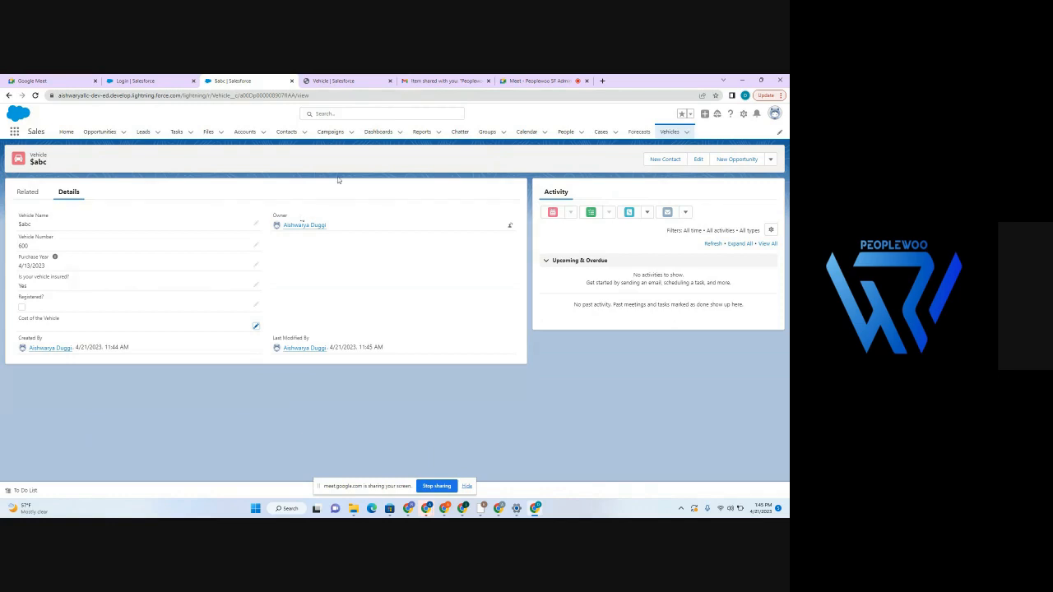
left_click(699, 161)
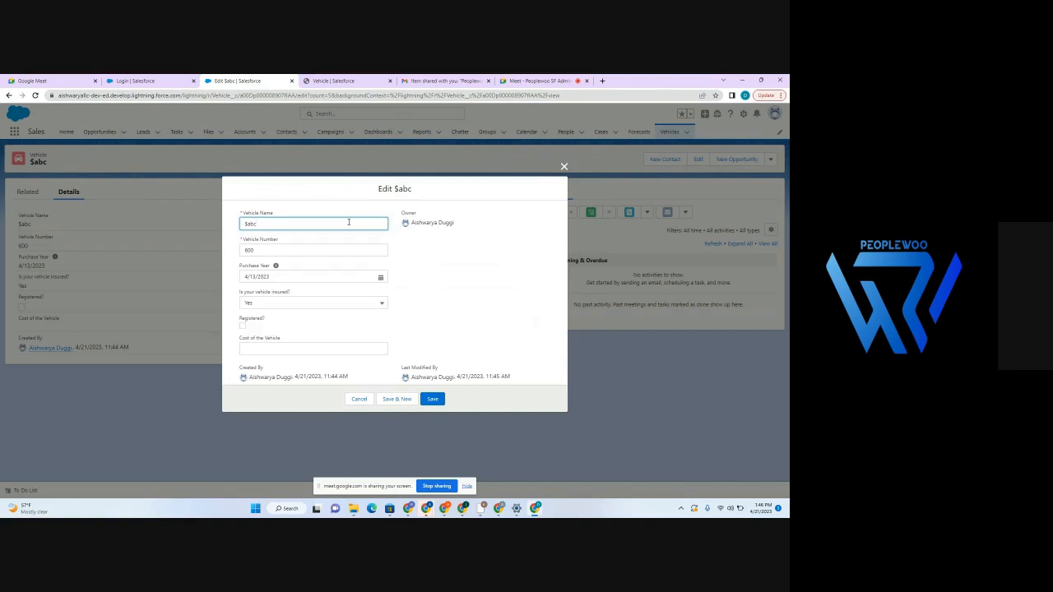
left_click(431, 399)
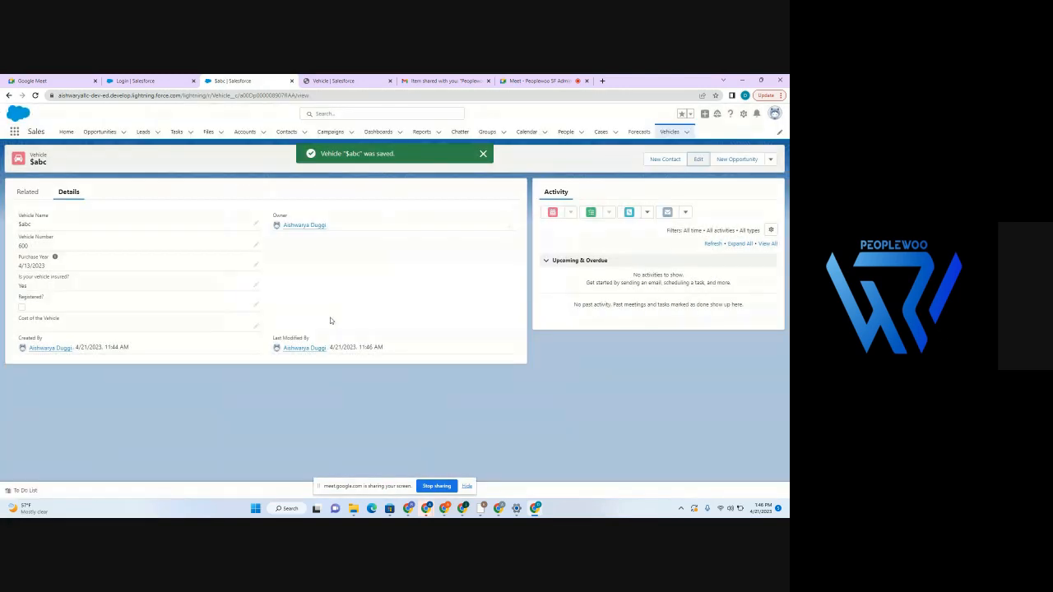